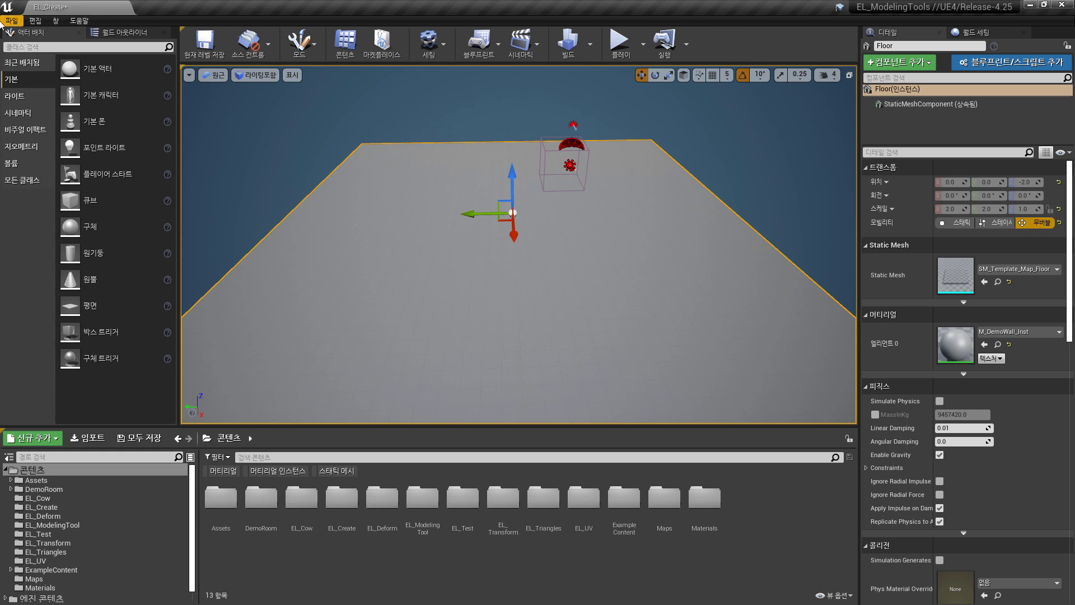
Search the plugins for "model" and check that Modeling Tools Editor Mode is enabled.
click(34, 21)
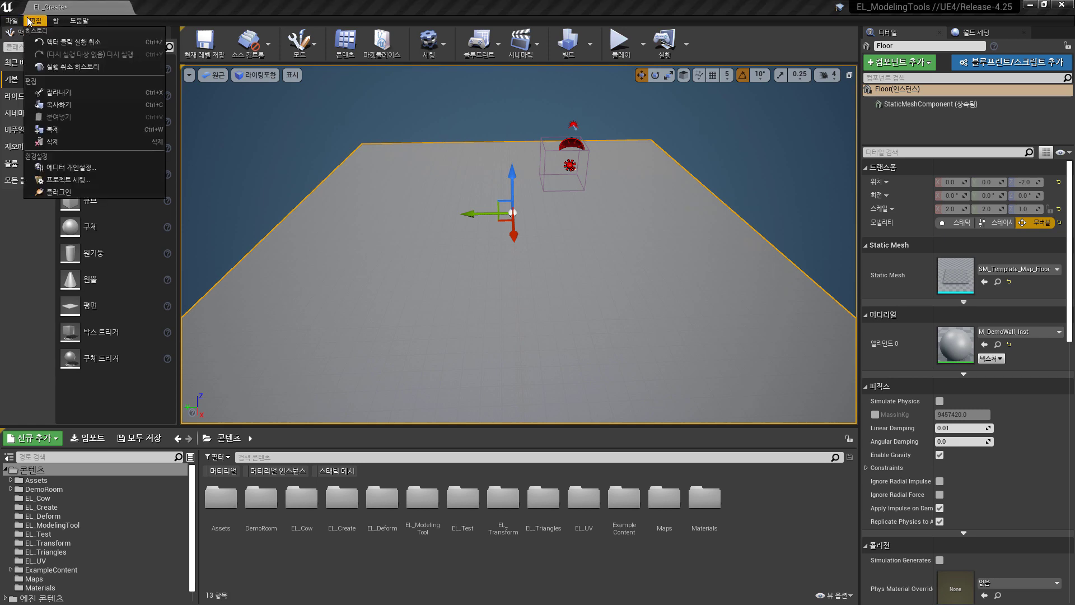
click(66, 193)
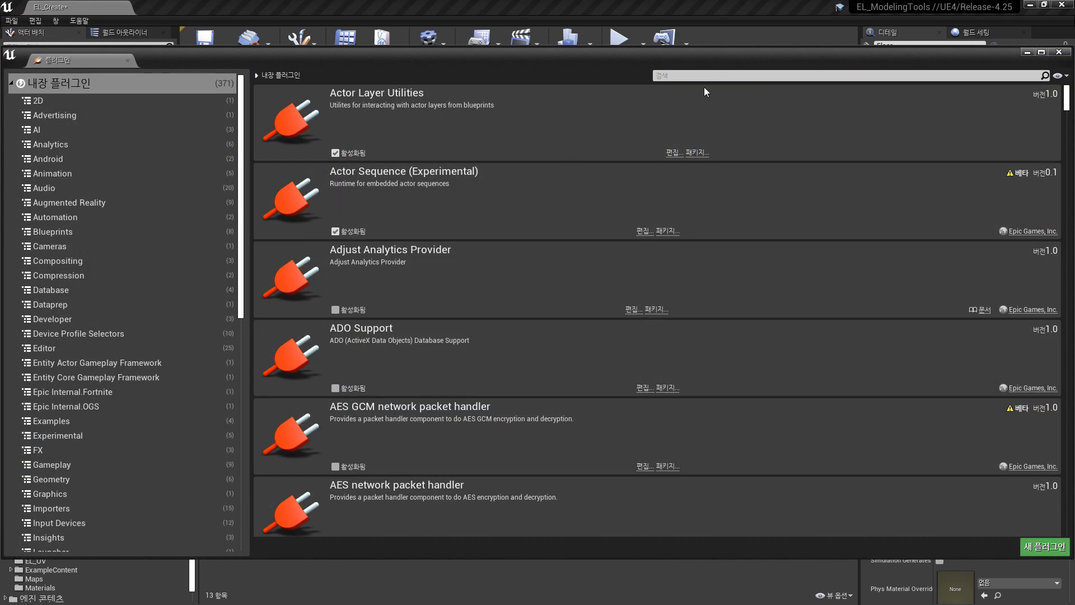
text(model)
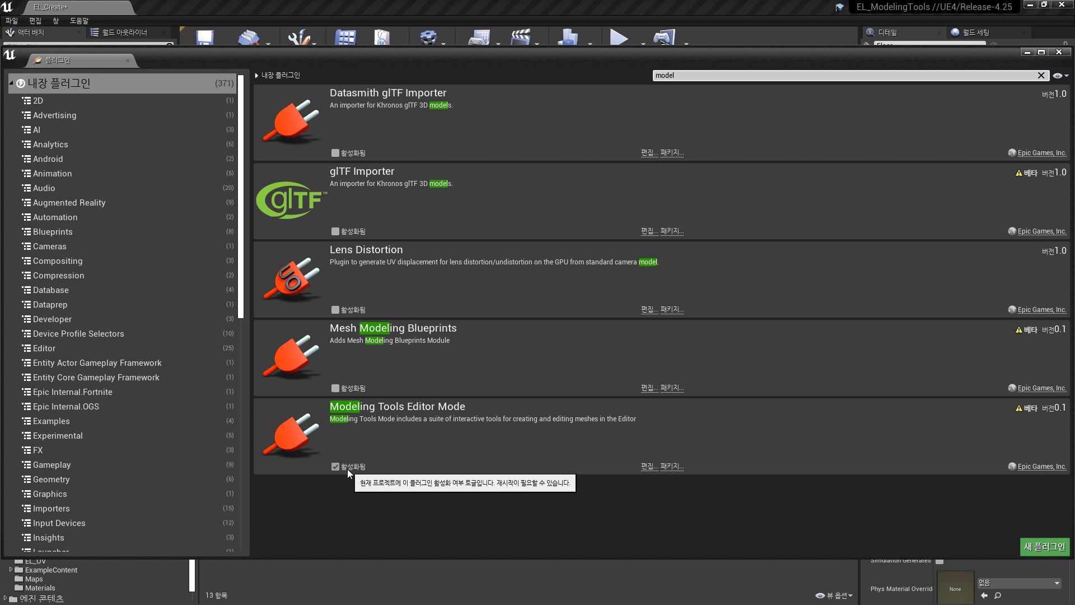
click(1060, 52)
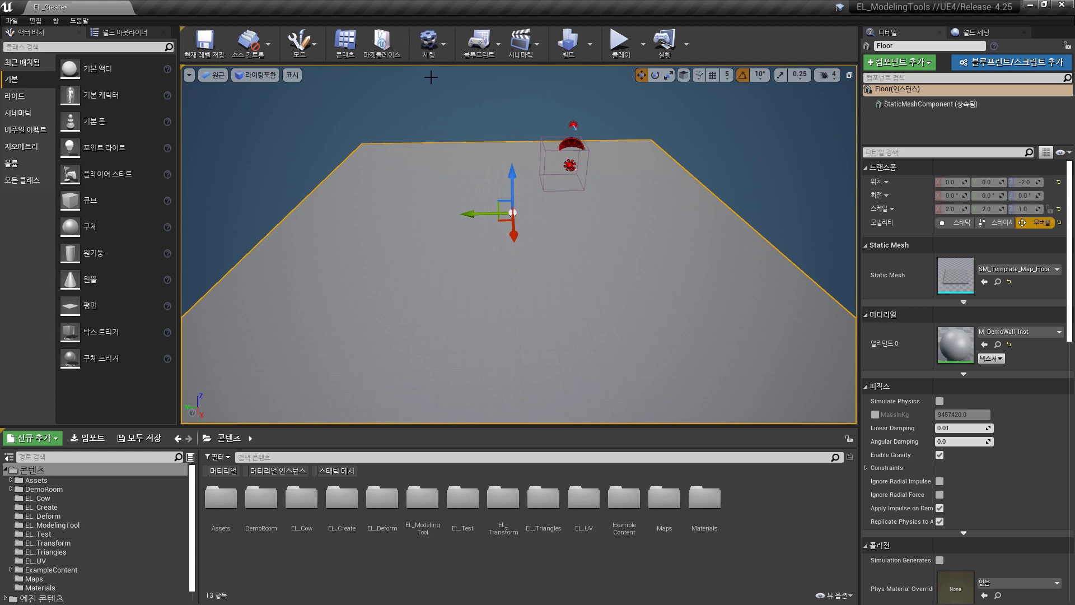
Switch to Modeling mode and place two Box primitives, 200 wide and 200 high, on the floor.
click(292, 48)
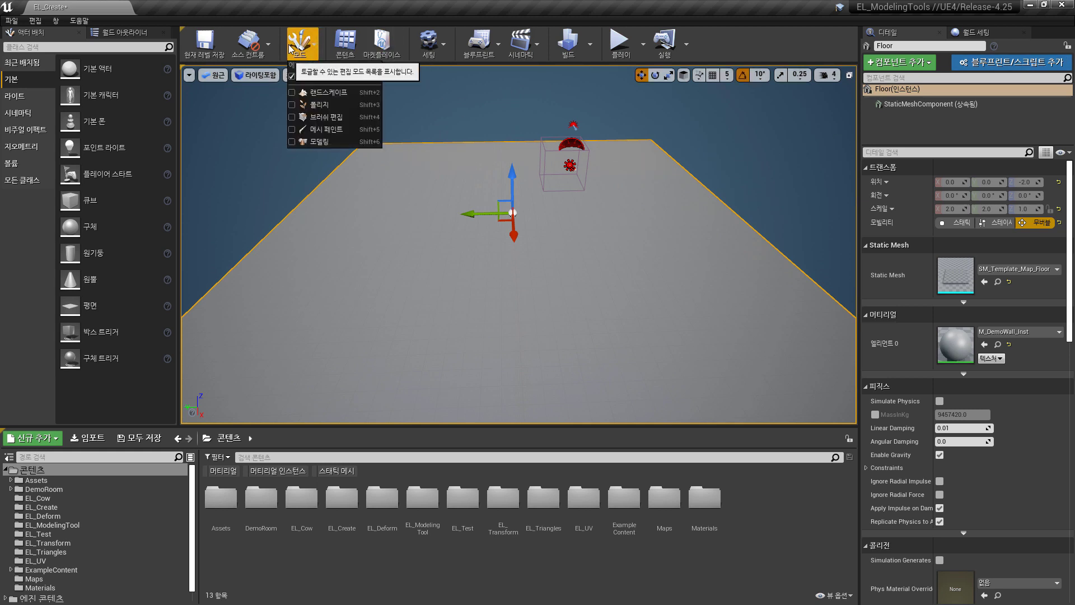
click(313, 142)
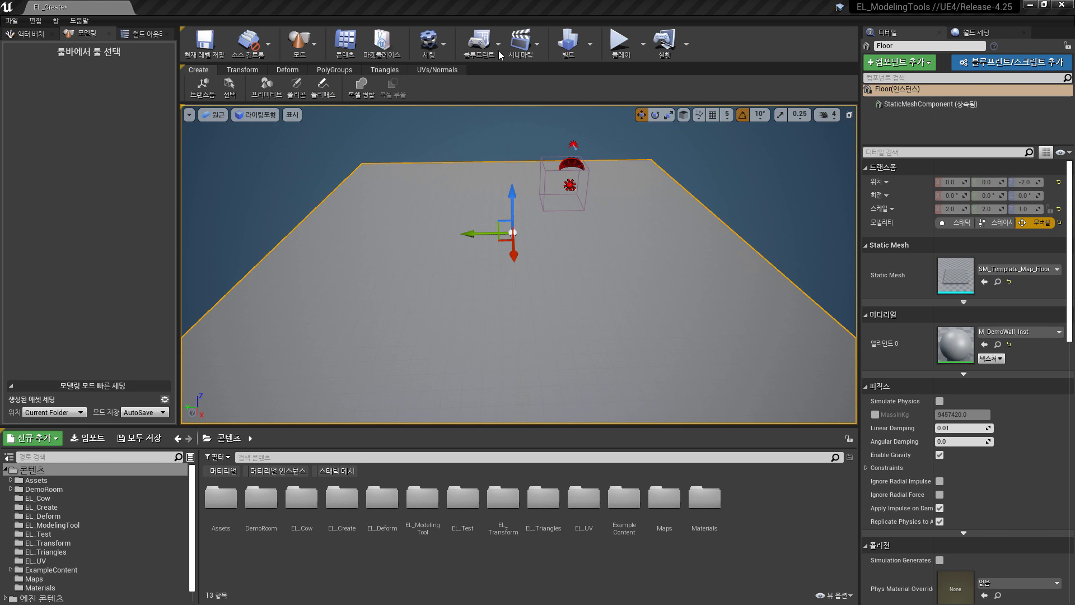
click(265, 89)
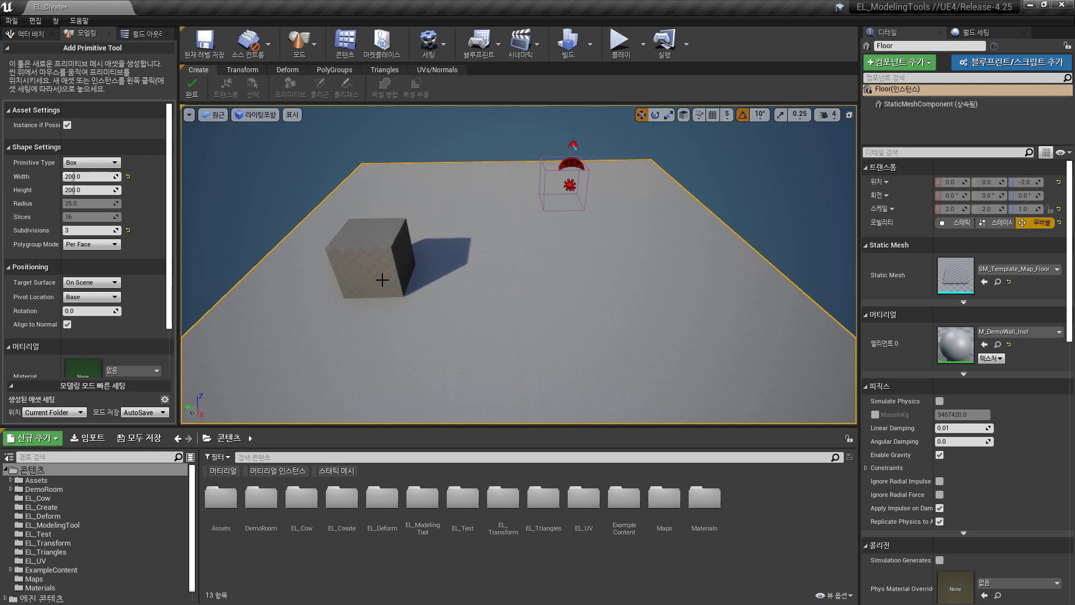
click(383, 280)
click(537, 305)
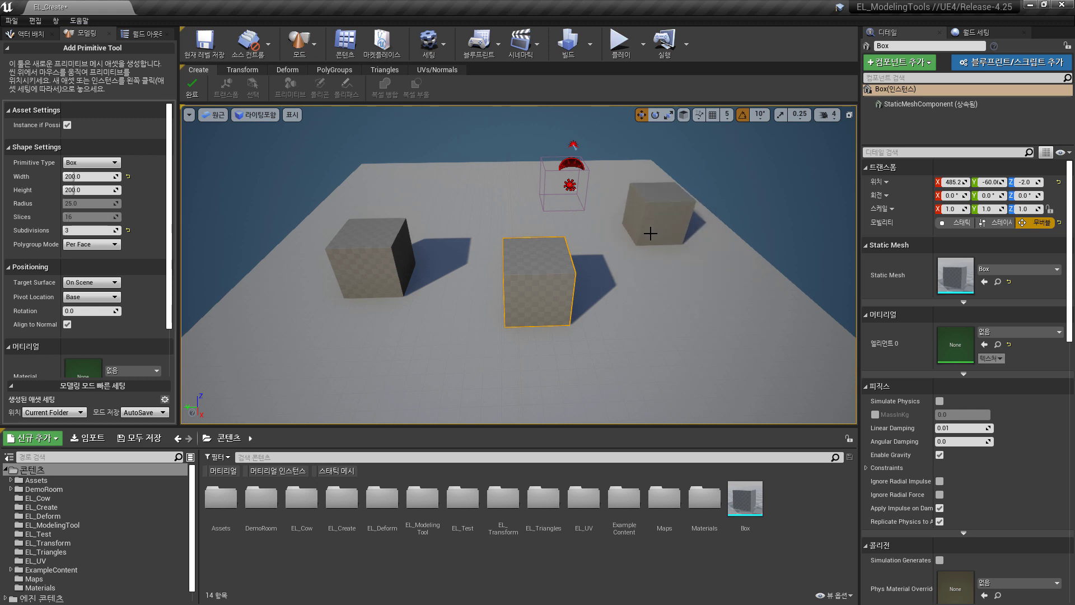
Place three Sphere Type 1 primitives, 200 wide, on the floor around the boxes and finish adding primitives.
click(98, 164)
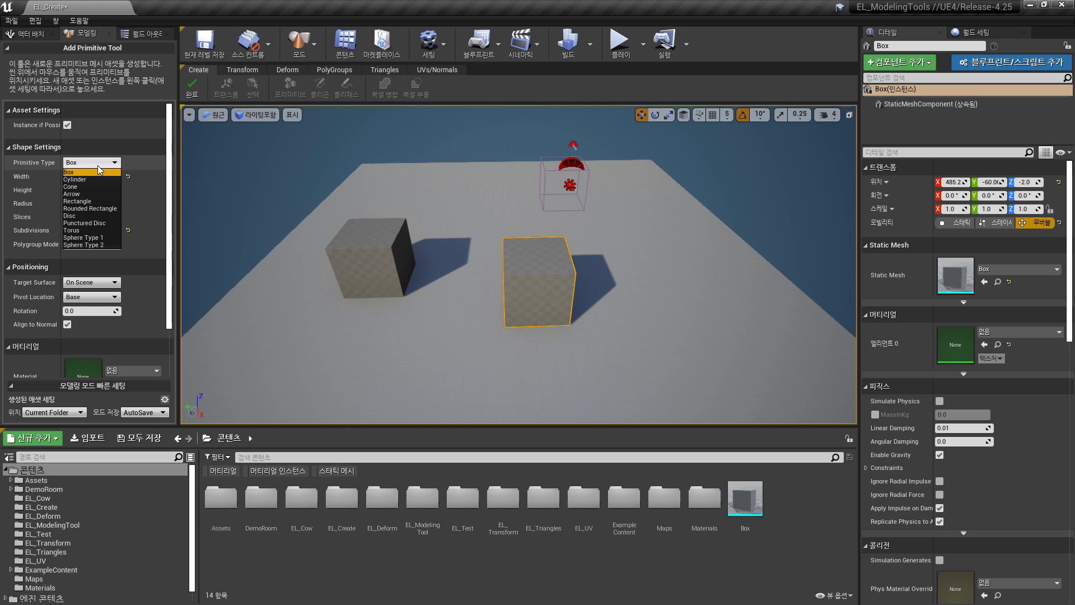
key(Down)
key(Down)
key(Down)
key(Down)
key(Down)
key(Down)
key(Down)
key(Down)
key(Down)
key(Return)
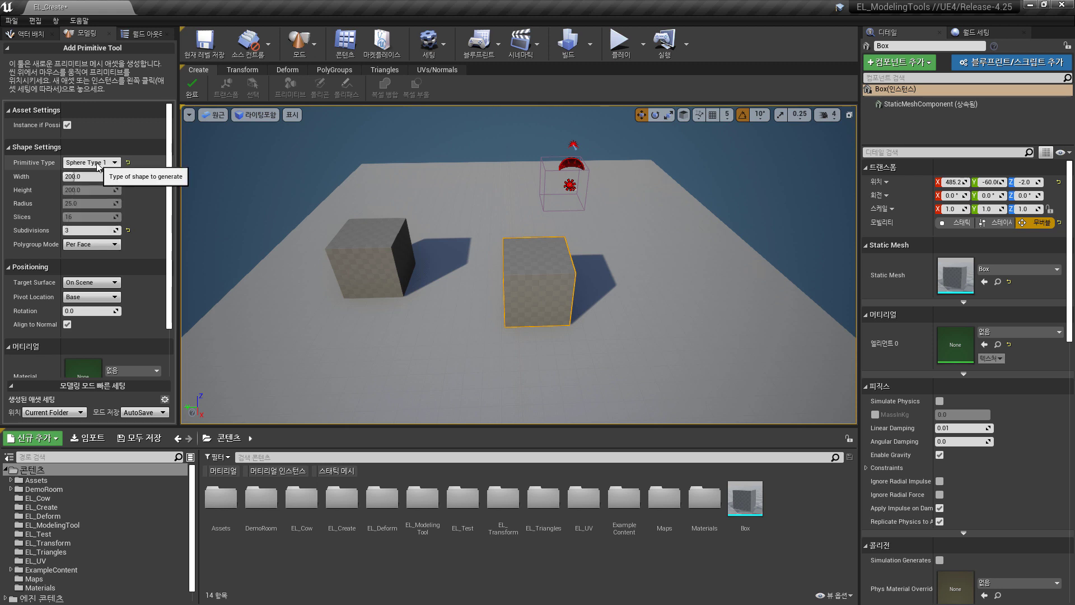
click(404, 346)
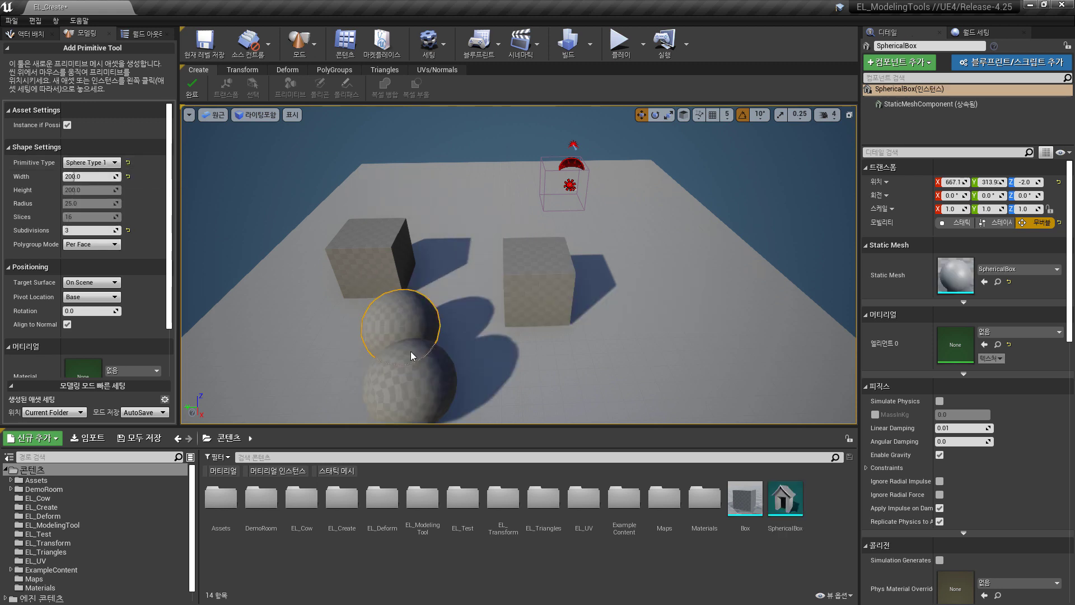
click(605, 321)
click(669, 232)
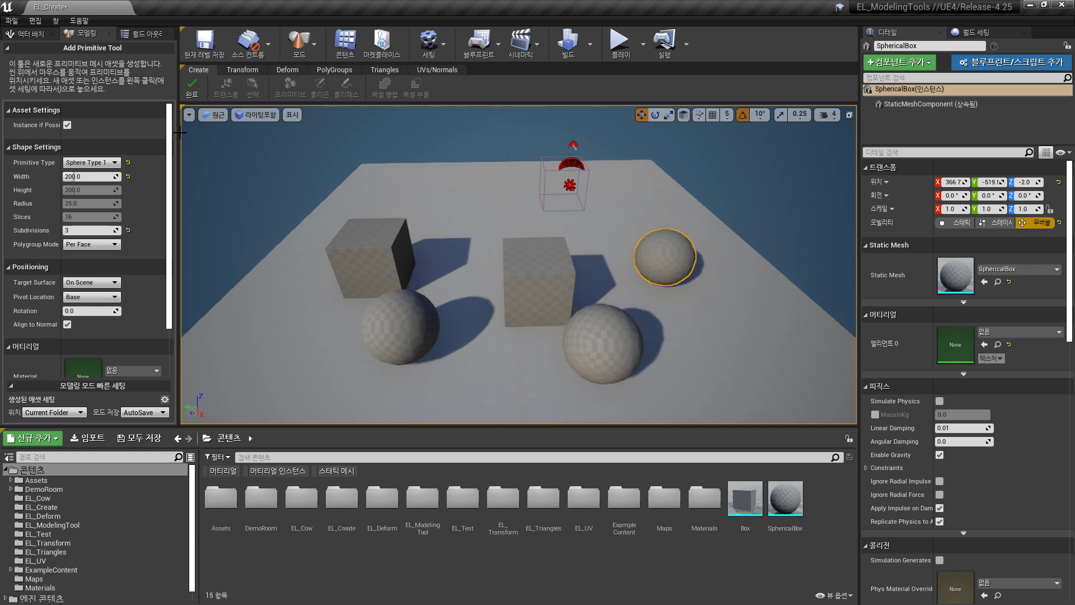
click(191, 92)
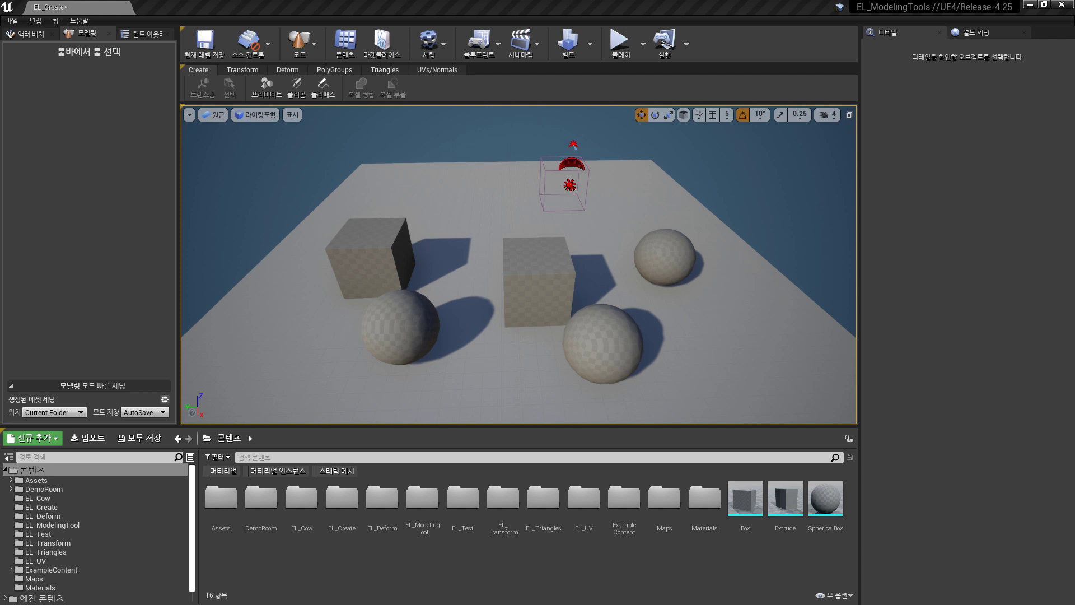
Draw a freehand polygon on the floor between the two boxes and extrude it to a height of about 421.
click(295, 88)
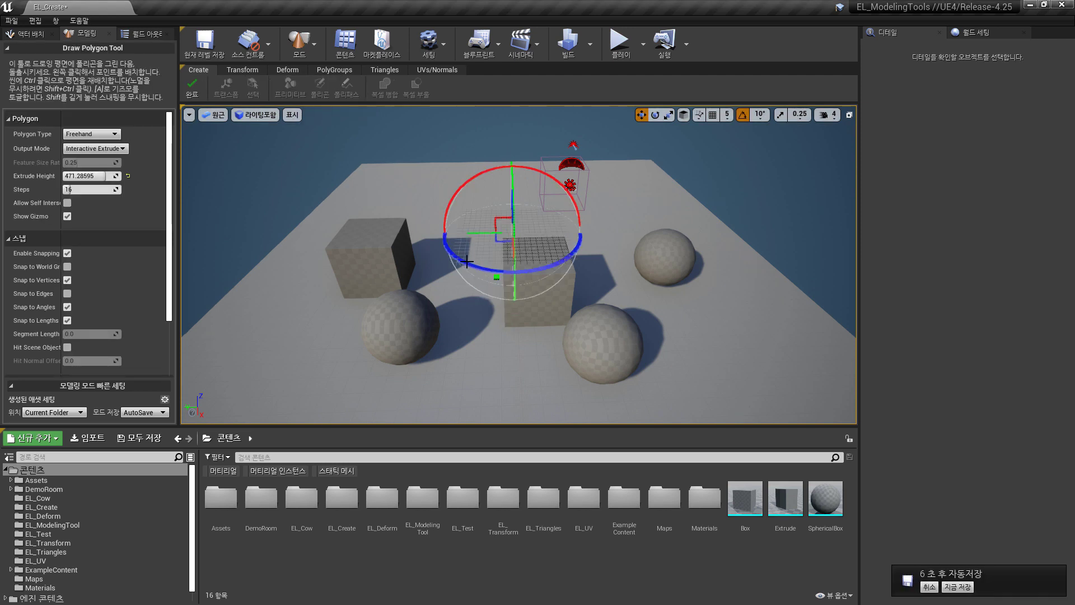
mouse_move(436, 265)
mouse_down()
mouse_move(454, 224)
mouse_move(488, 209)
mouse_move(509, 245)
mouse_move(502, 261)
mouse_move(451, 282)
mouse_move(434, 268)
mouse_up()
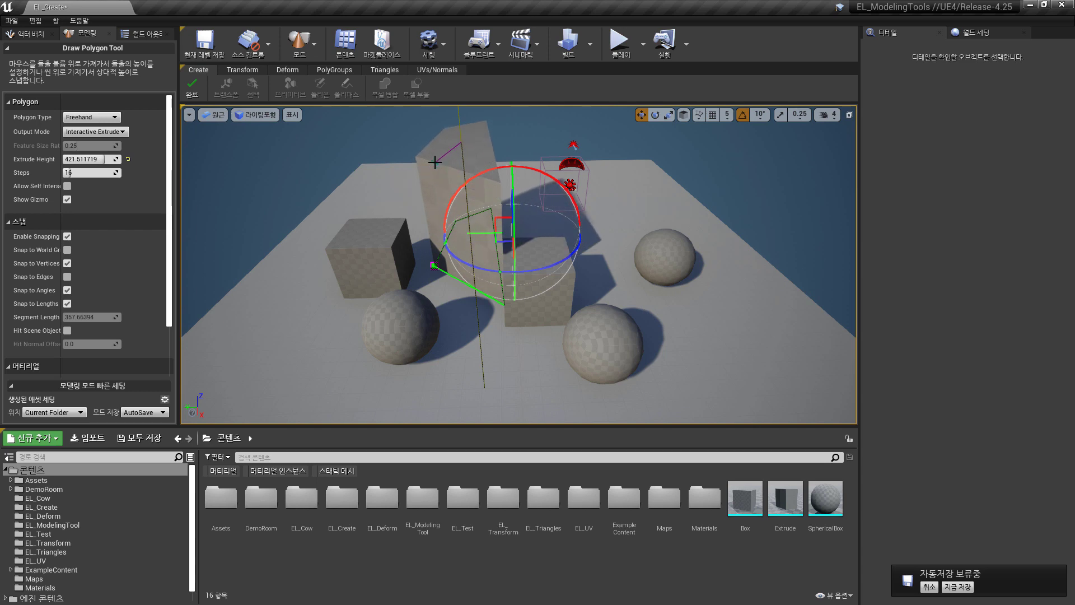
click(435, 162)
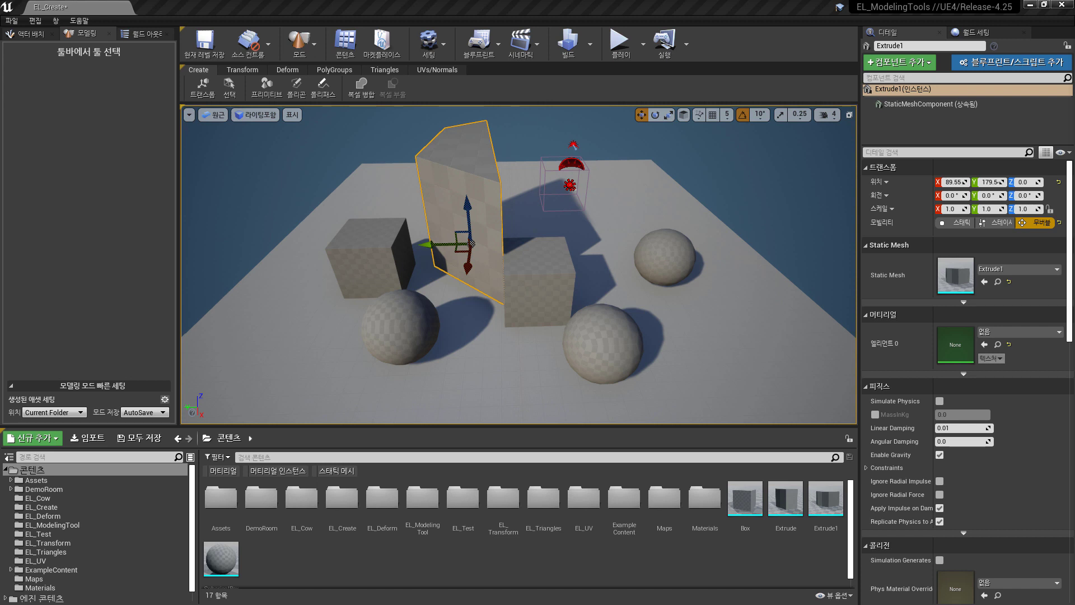
Draw an open six-point path with the Draw Poly Path tool, running around the front spheres and between the central box and rear sphere.
click(324, 85)
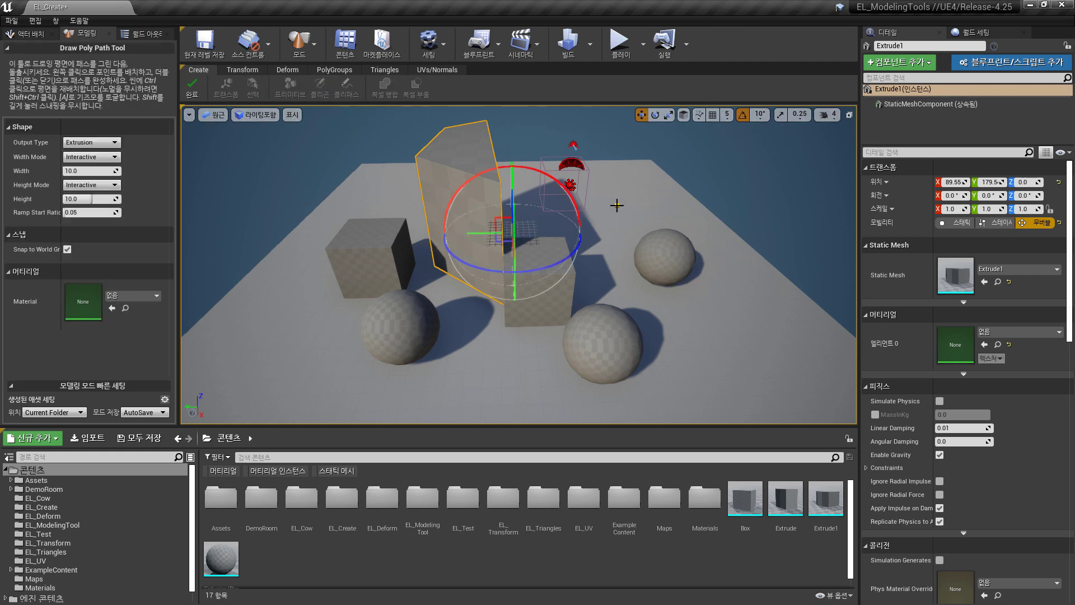
click(616, 206)
click(602, 262)
click(721, 341)
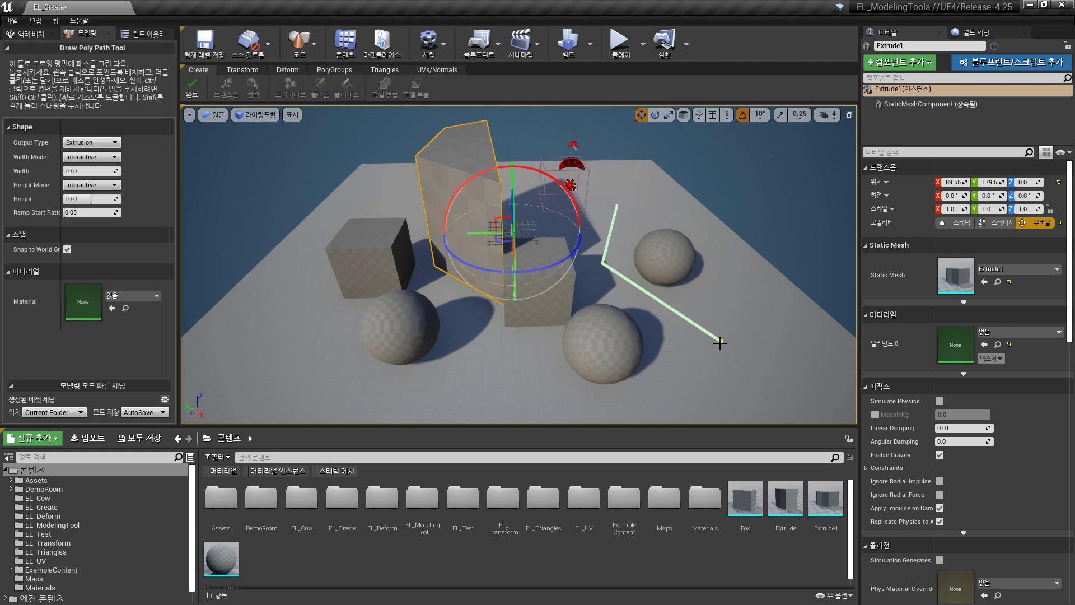
click(649, 407)
click(466, 413)
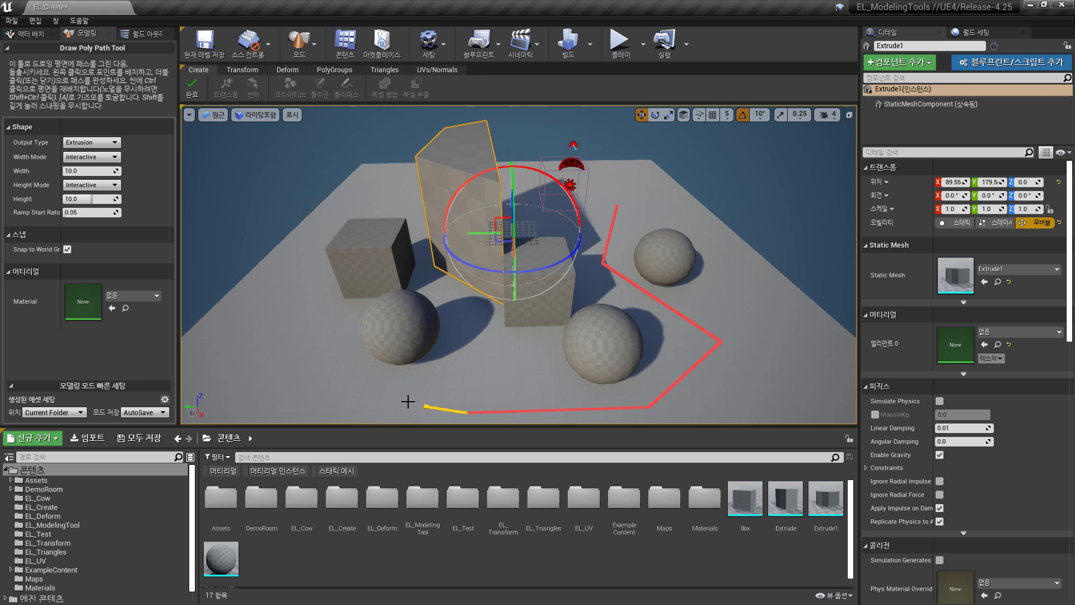
double_click(349, 386)
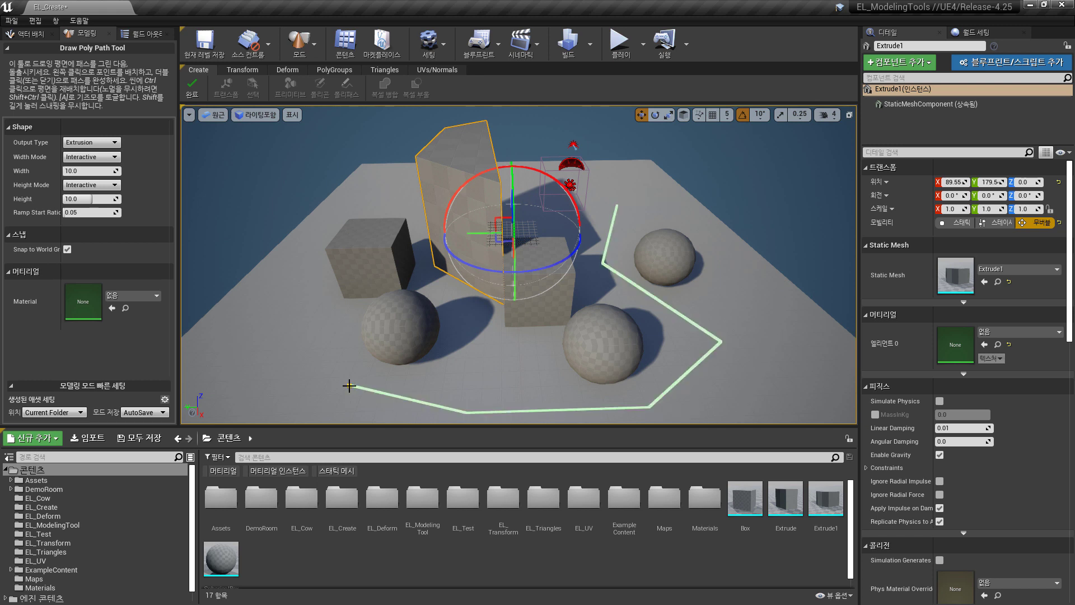
Extrude the path into a wall about 19 wide and 260 high, and finish the path tool.
click(359, 379)
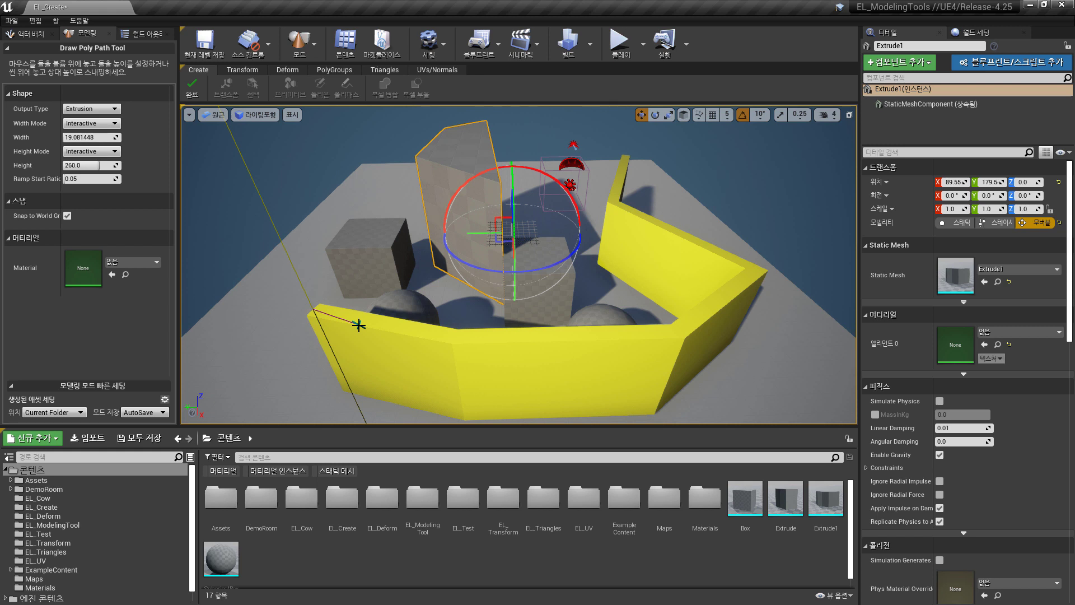
click(359, 325)
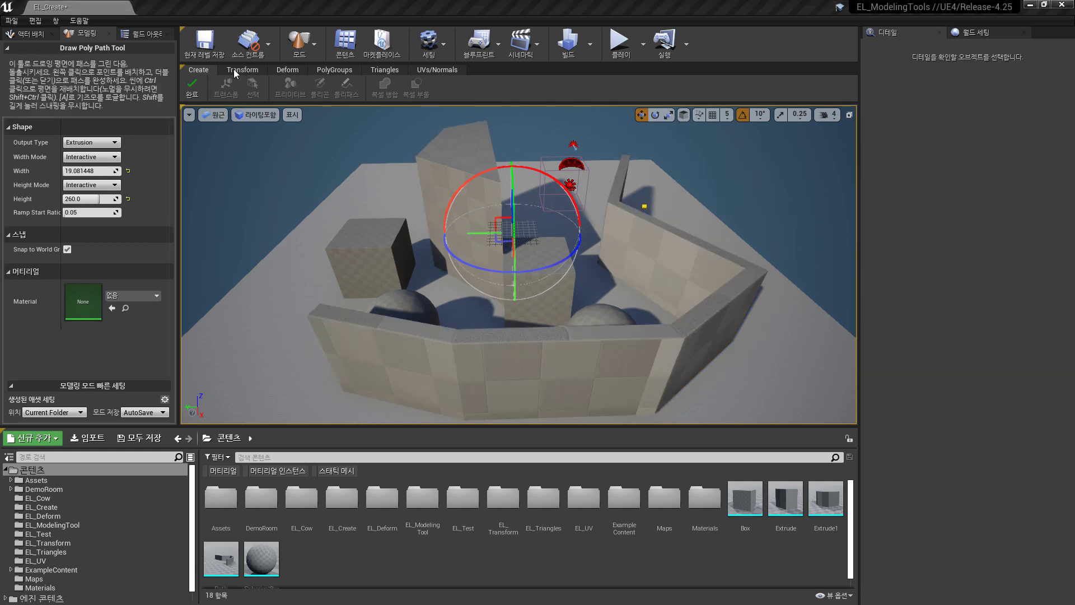
click(189, 89)
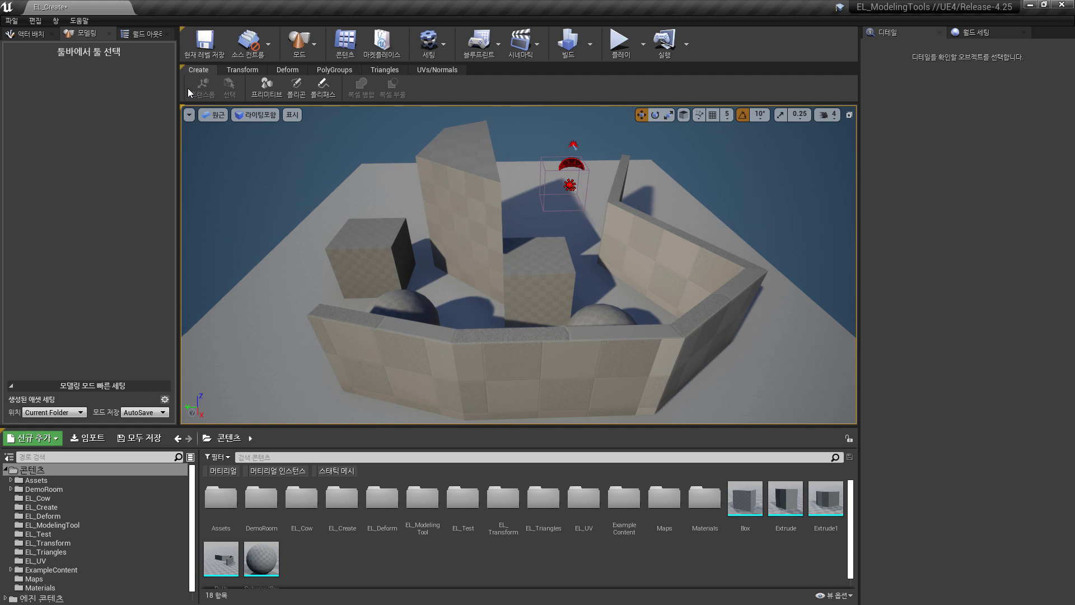
Move the sphere nearest the first box so it overlaps the box's top, at about X 344, Y 409, Z 101.
click(412, 314)
drag(512, 322, 541, 358)
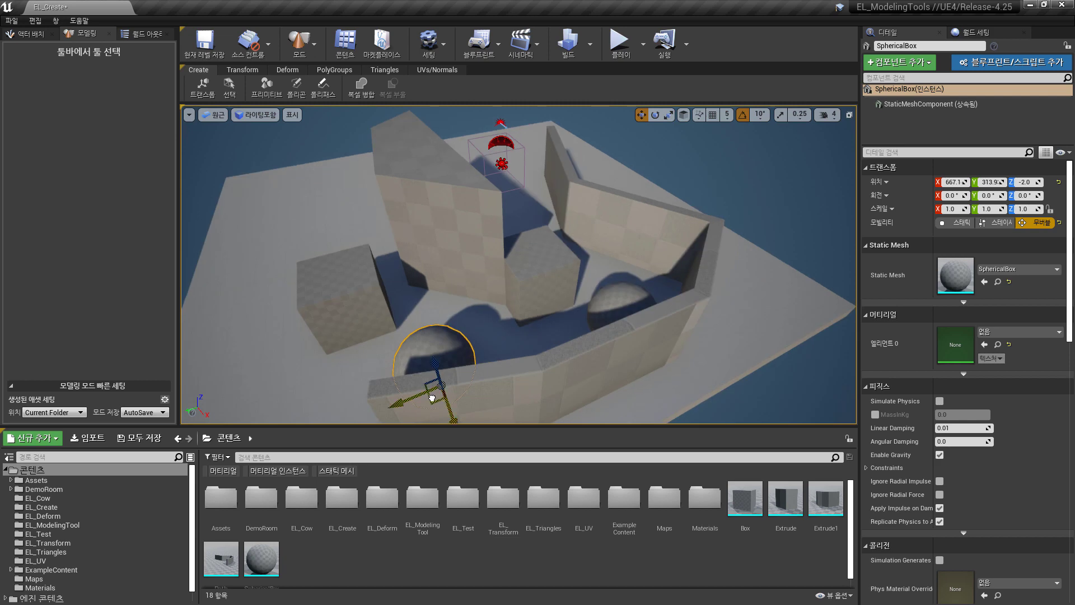
drag(436, 391, 374, 323)
drag(369, 280, 362, 251)
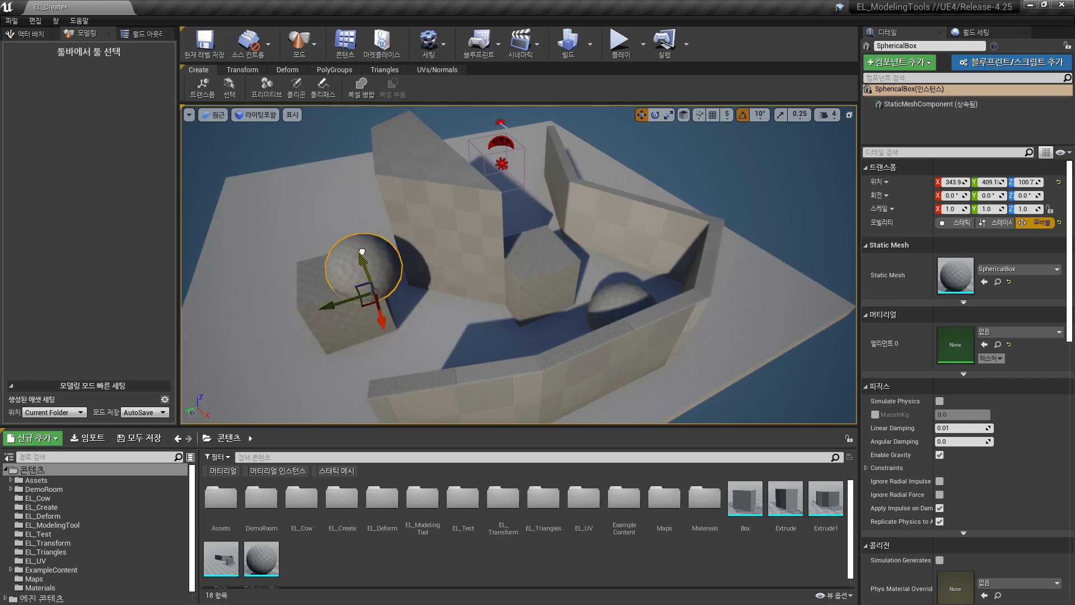
Merge the raised sphere and the box under it with the voxel Merge Meshes tool, using a Voxel Count of 256.
ctrl+click(348, 315)
click(361, 86)
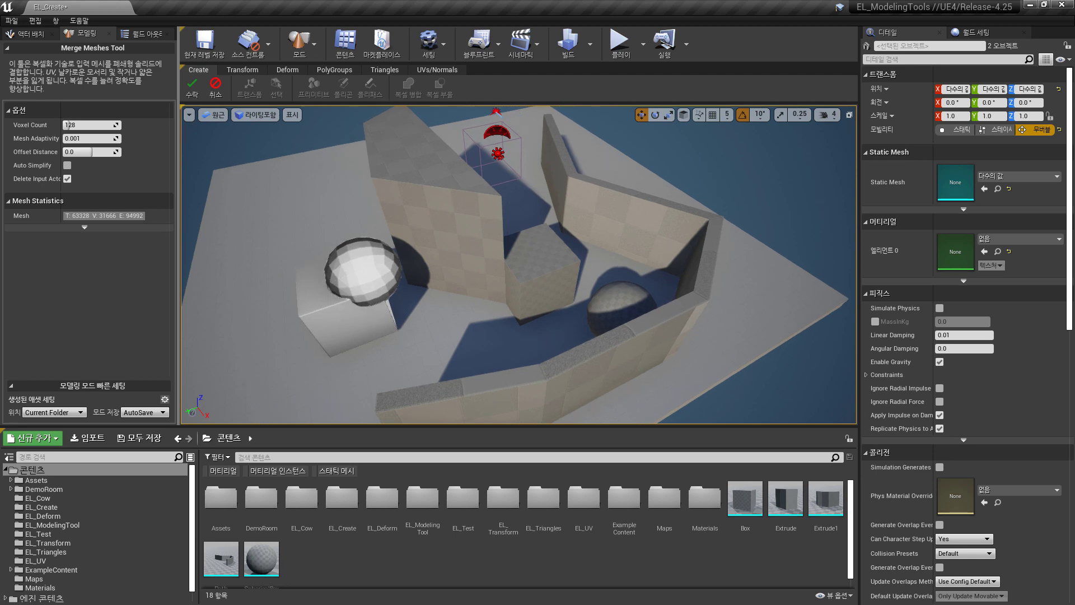
key(alt+2)
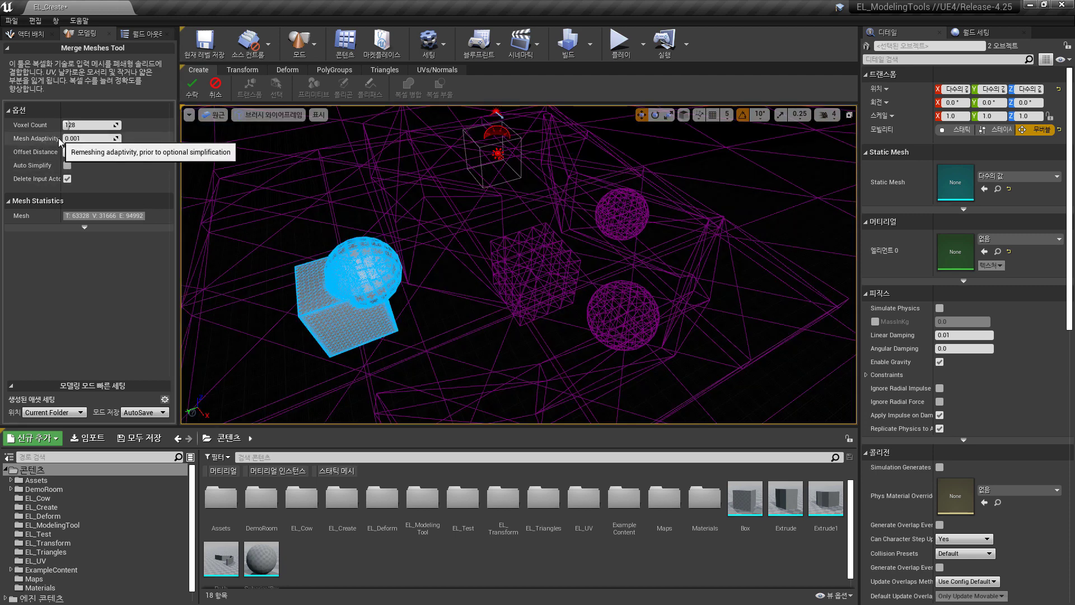
click(84, 125)
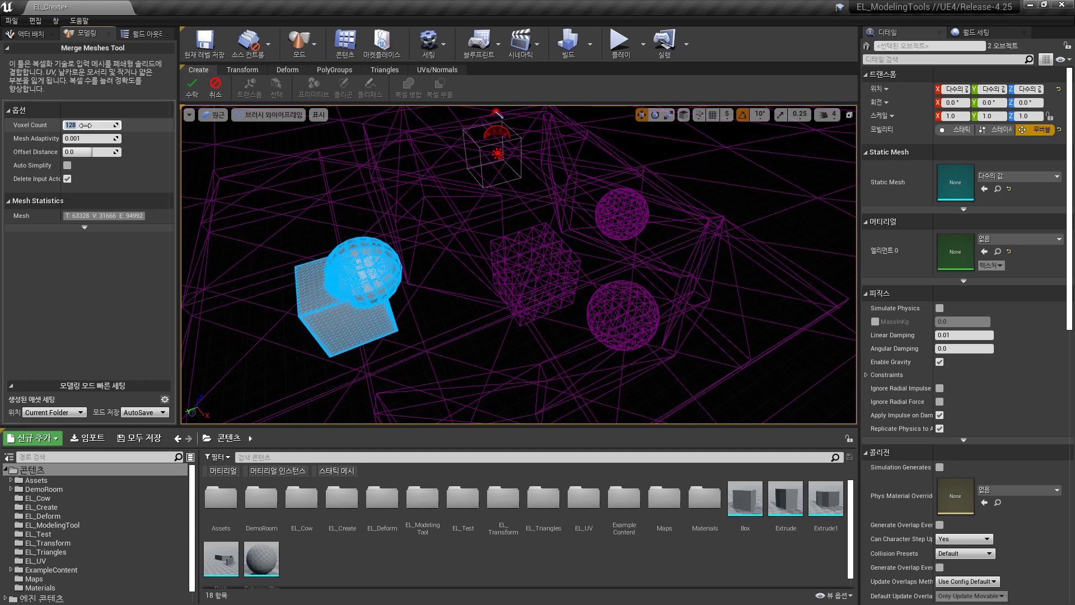
text(256)
key(Return)
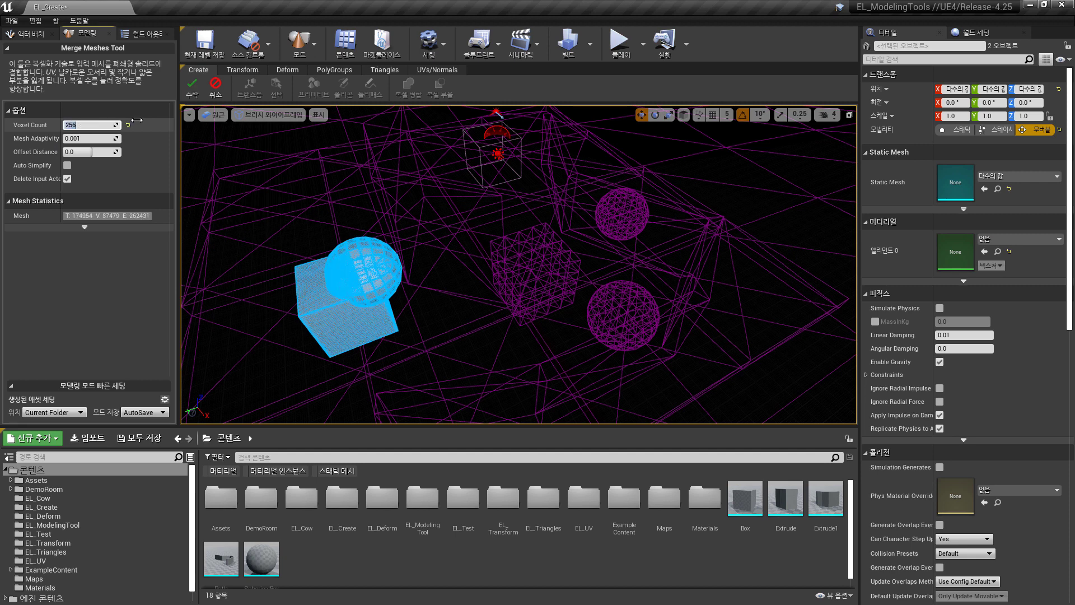
click(192, 88)
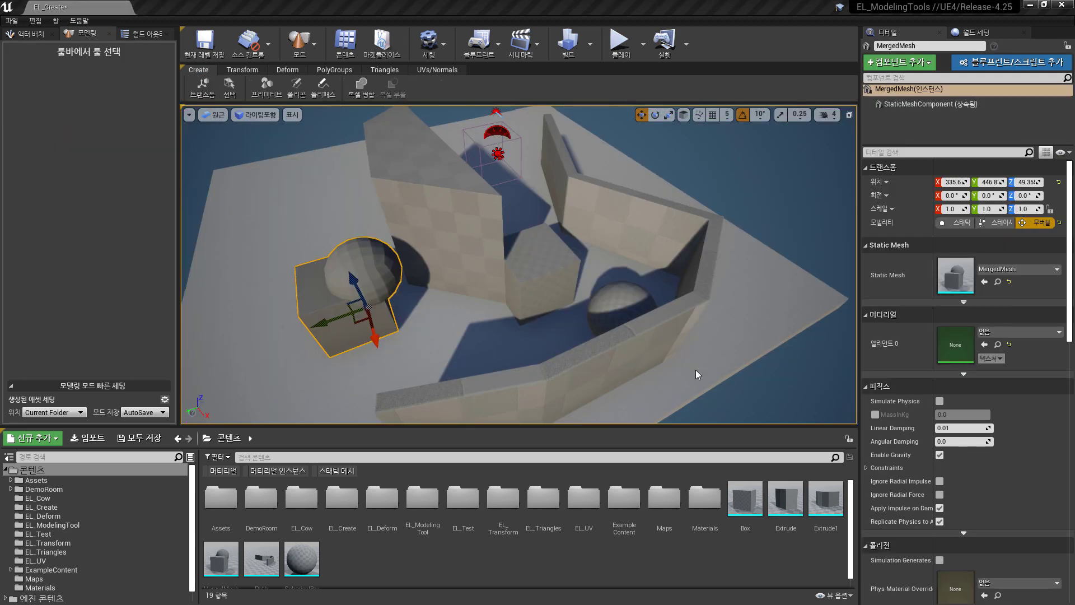
Move the front sphere behind the wall to the wall's open front end and scale it up so it cuts through the wall.
click(612, 300)
key(f)
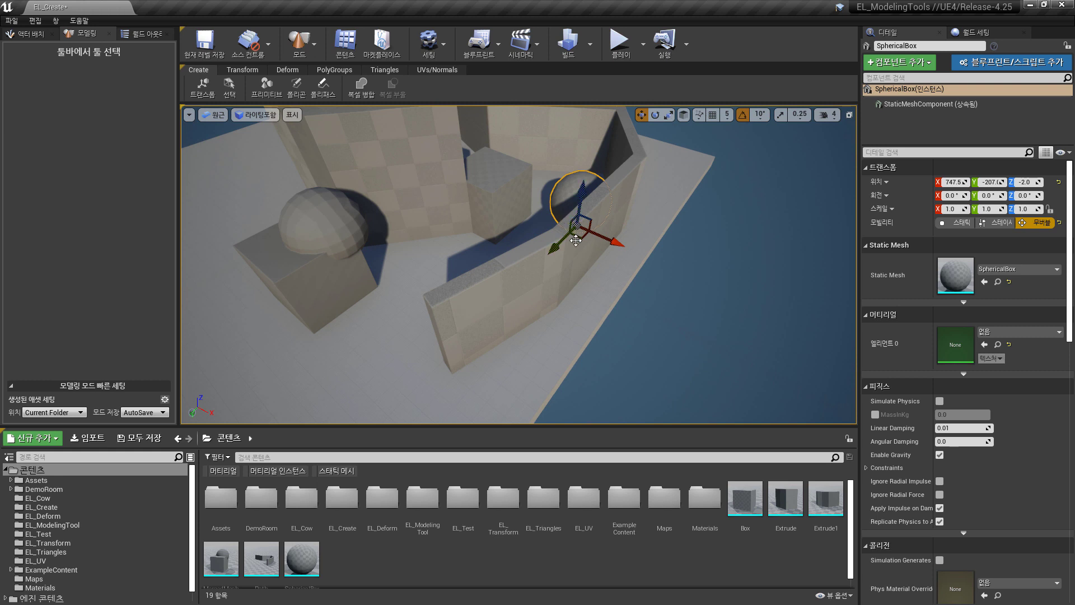
drag(580, 224, 616, 329)
key(r)
alt+drag(522, 296, 502, 287)
key(w)
Subtract the large sphere from the wall with the voxel boolean tool, using operation A - B and a Voxel Count of 256.
click(580, 260)
ctrl+click(508, 271)
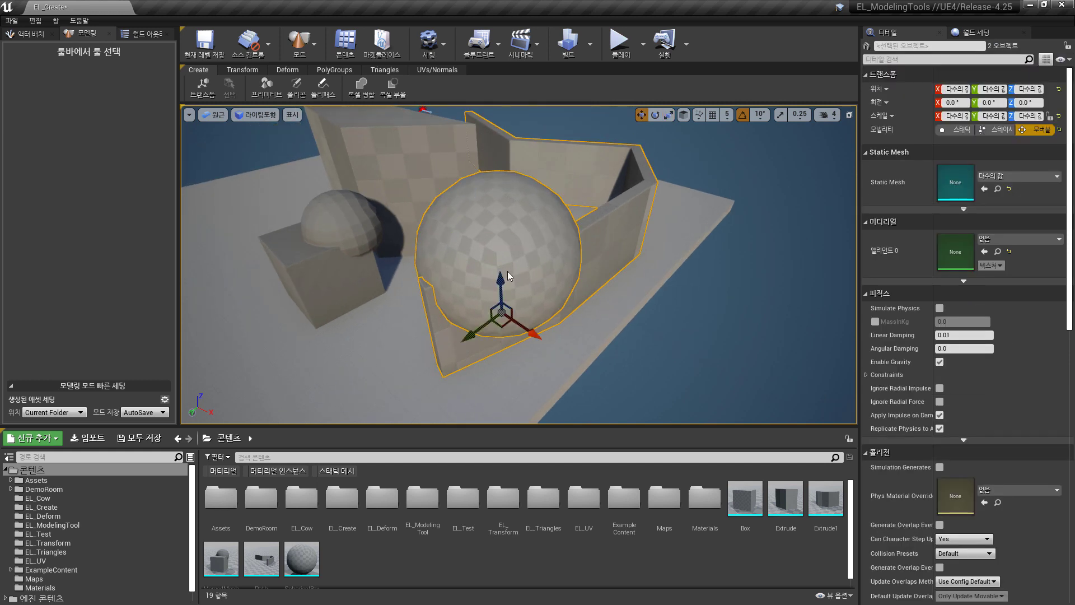
click(394, 88)
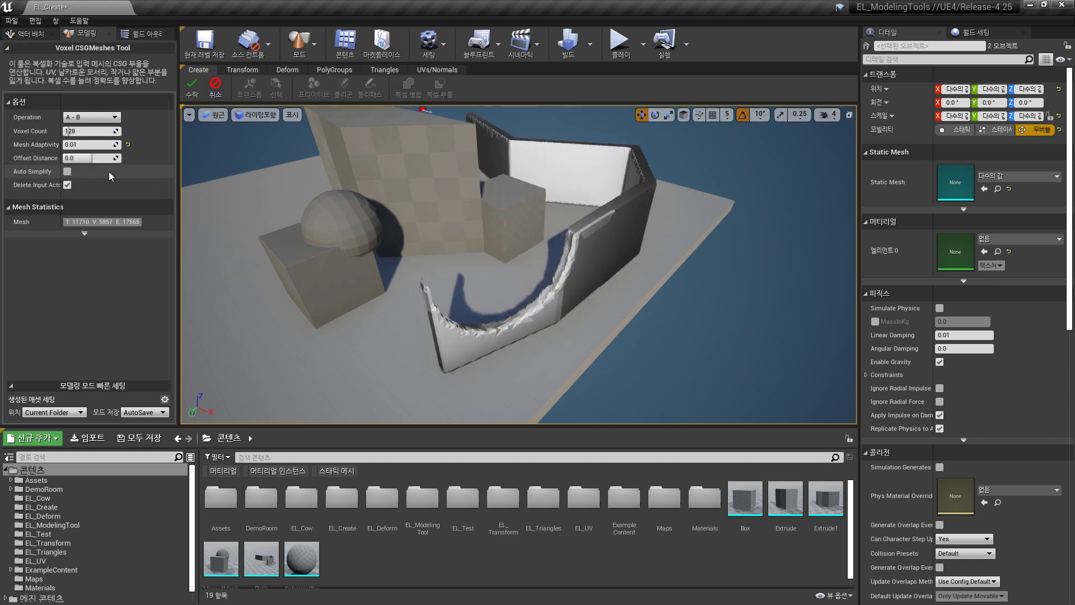
click(82, 132)
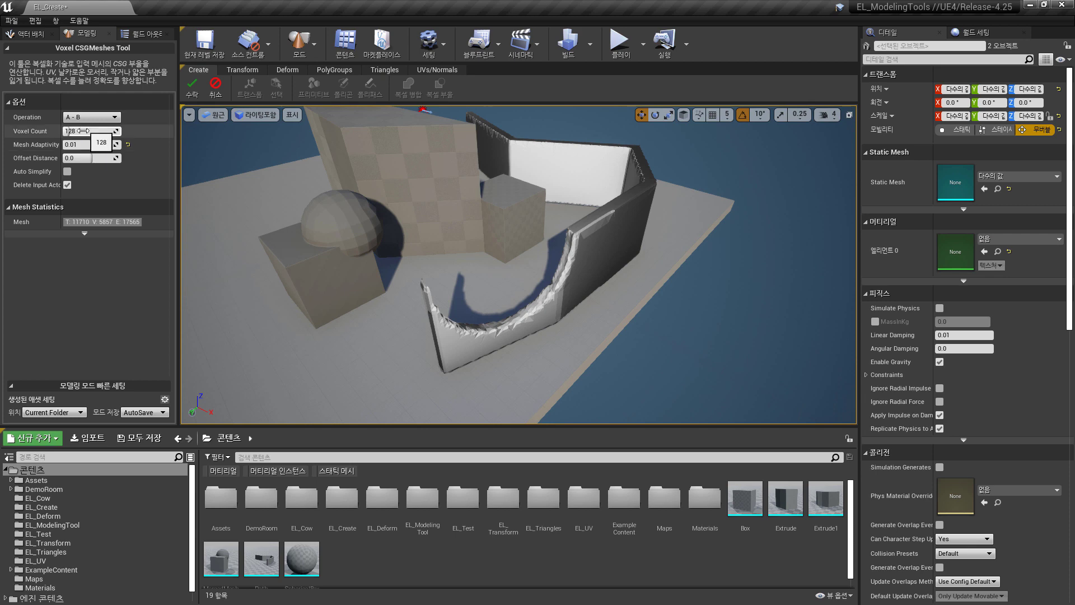
text(256)
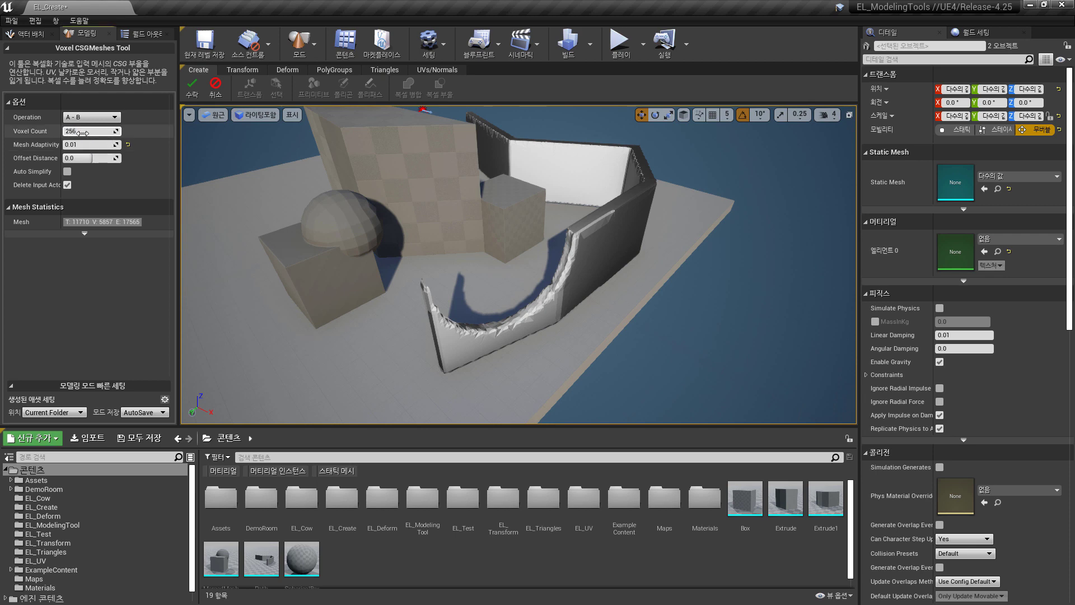
key(Return)
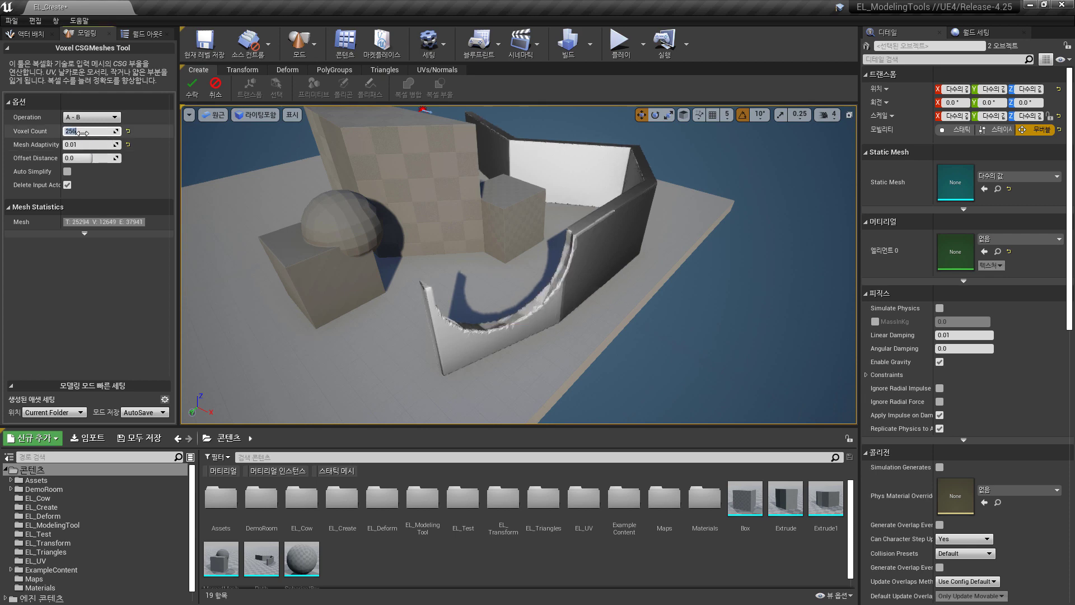
click(190, 92)
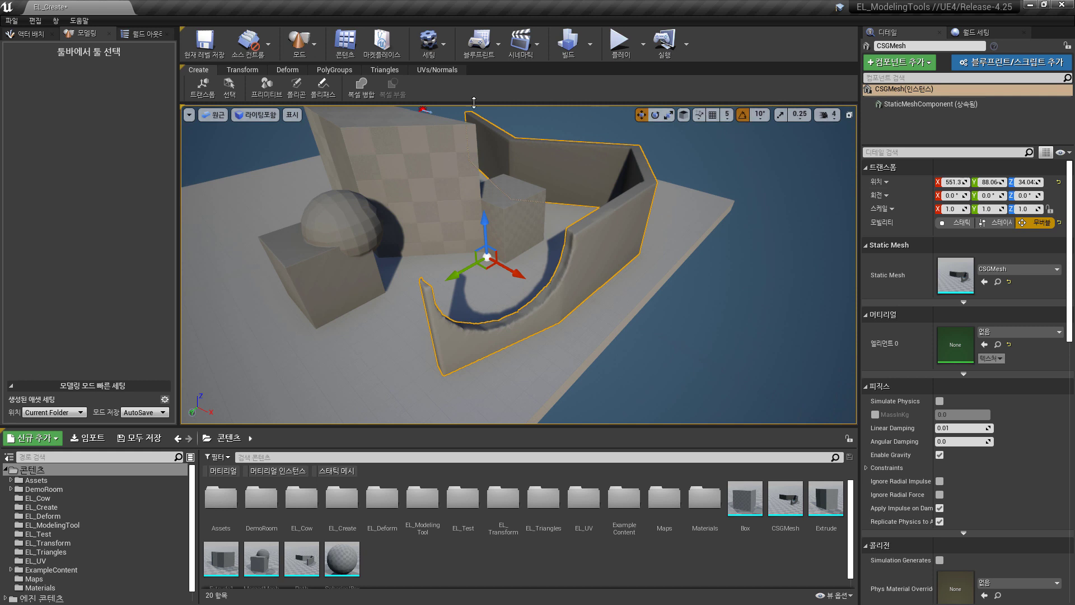
Raise the cut wall to about Z 95 and rotate it about -1.2° around Z with the Transform tool.
click(203, 85)
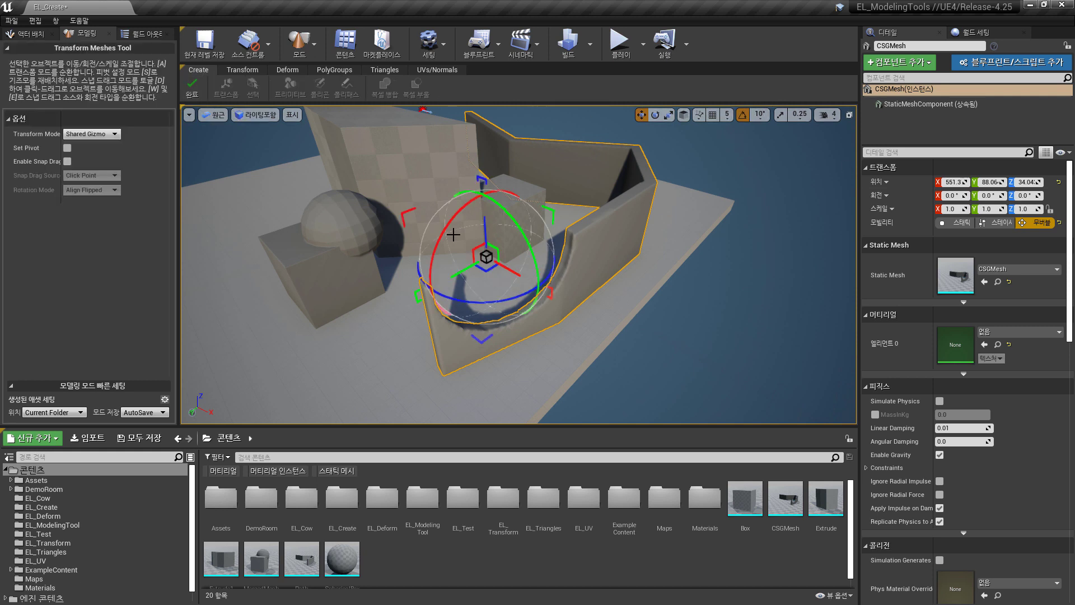
mouse_move(486, 241)
mouse_down()
mouse_move(491, 258)
mouse_move(487, 225)
mouse_up()
mouse_move(486, 284)
mouse_down()
mouse_move(522, 282)
mouse_move(485, 283)
mouse_up()
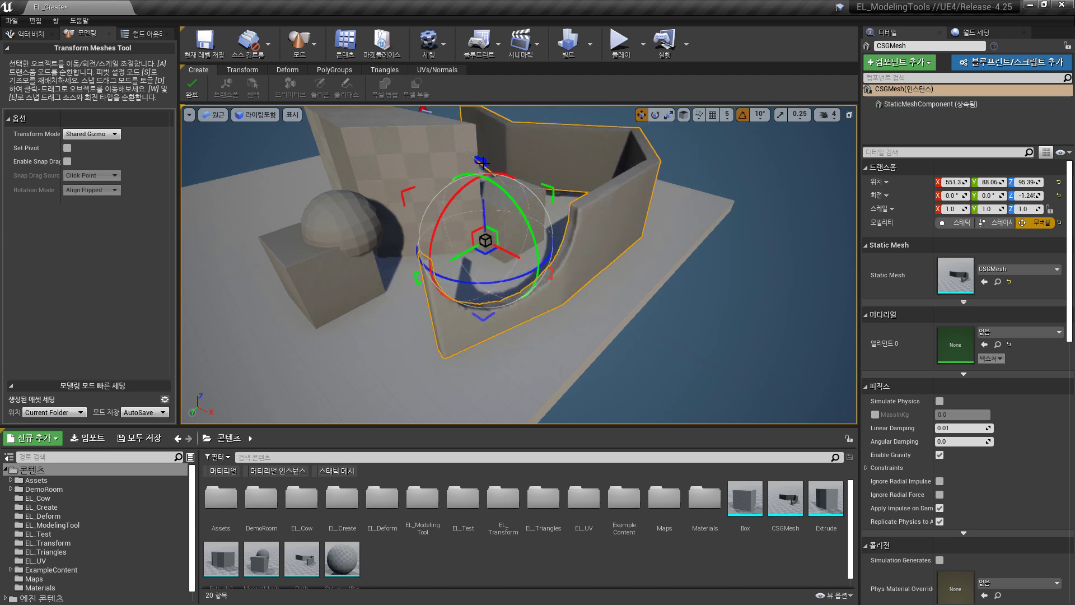
mouse_move(483, 162)
mouse_down()
mouse_move(498, 208)
mouse_move(485, 169)
mouse_up()
click(192, 92)
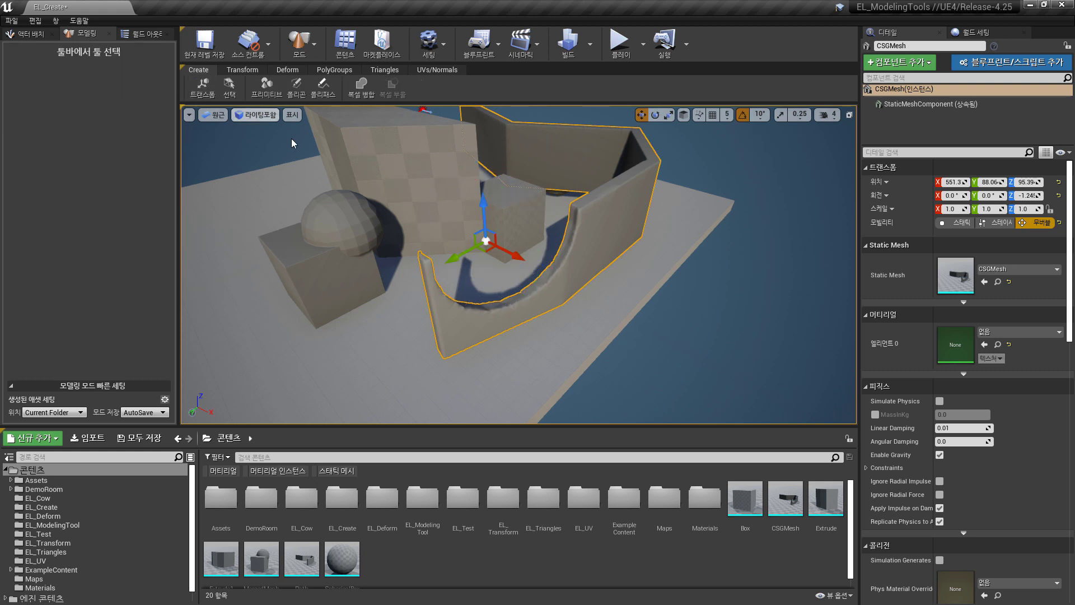
Rotate the merged sphere-and-box and the cut wall slightly around Z with the Transform tool in Shared Gizmo (Local) mode.
click(340, 276)
ctrl+click(456, 327)
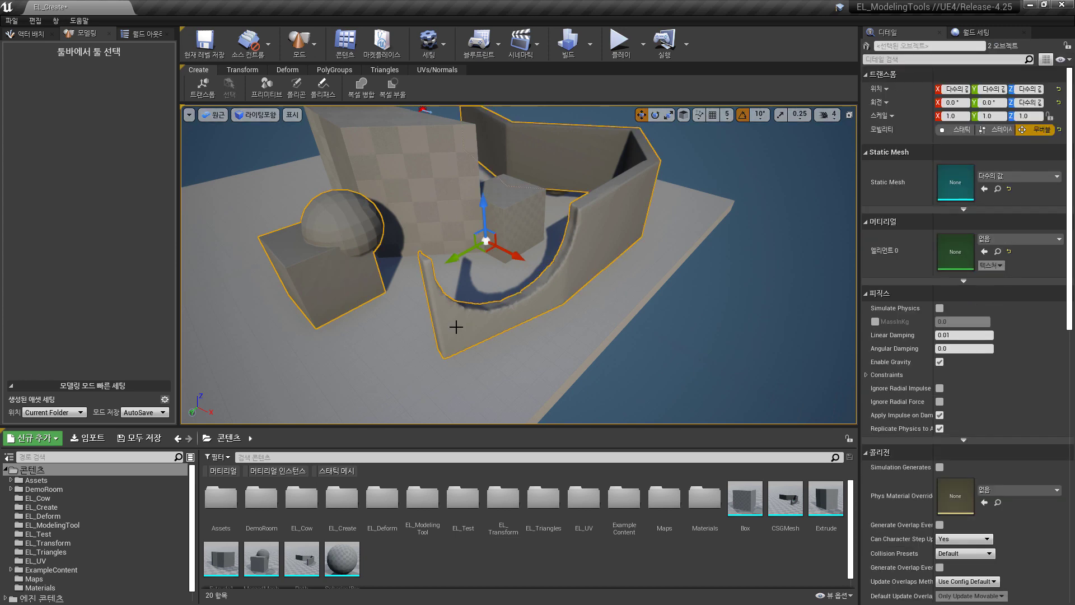
click(203, 87)
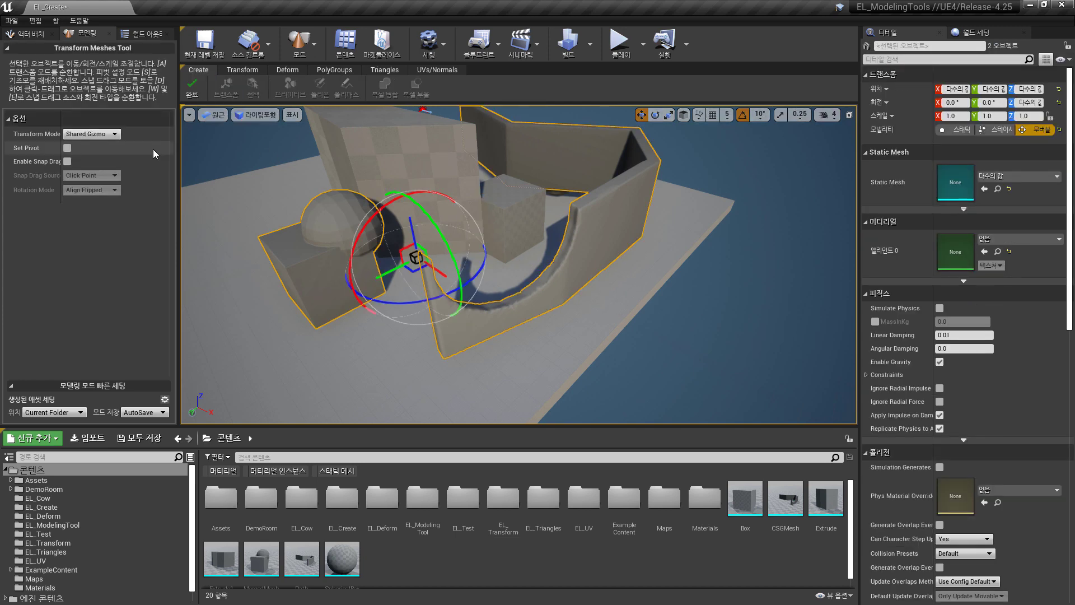
click(104, 136)
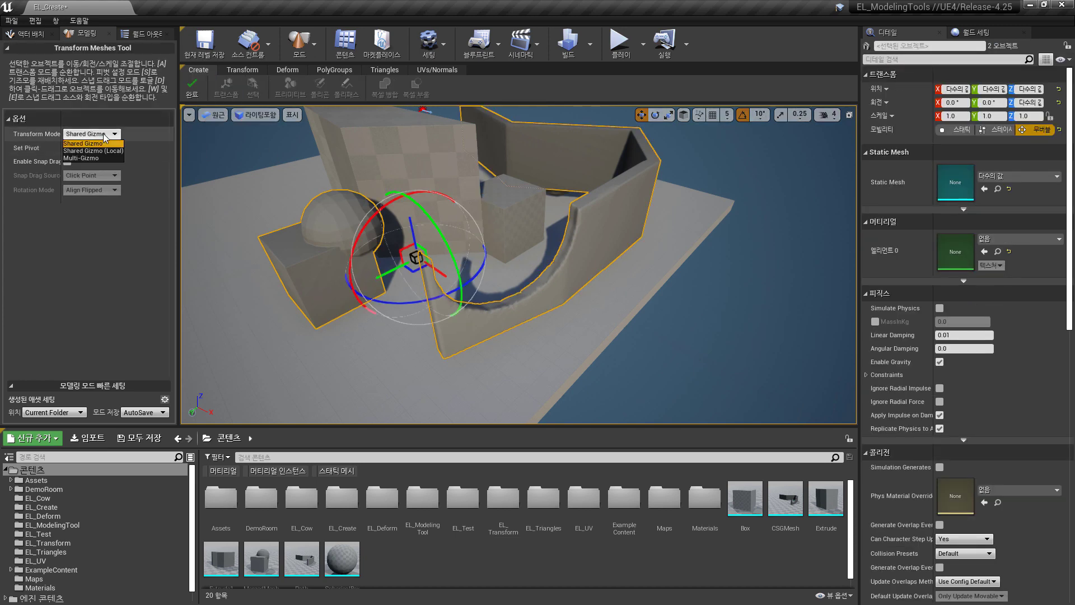
click(93, 151)
drag(451, 297, 413, 306)
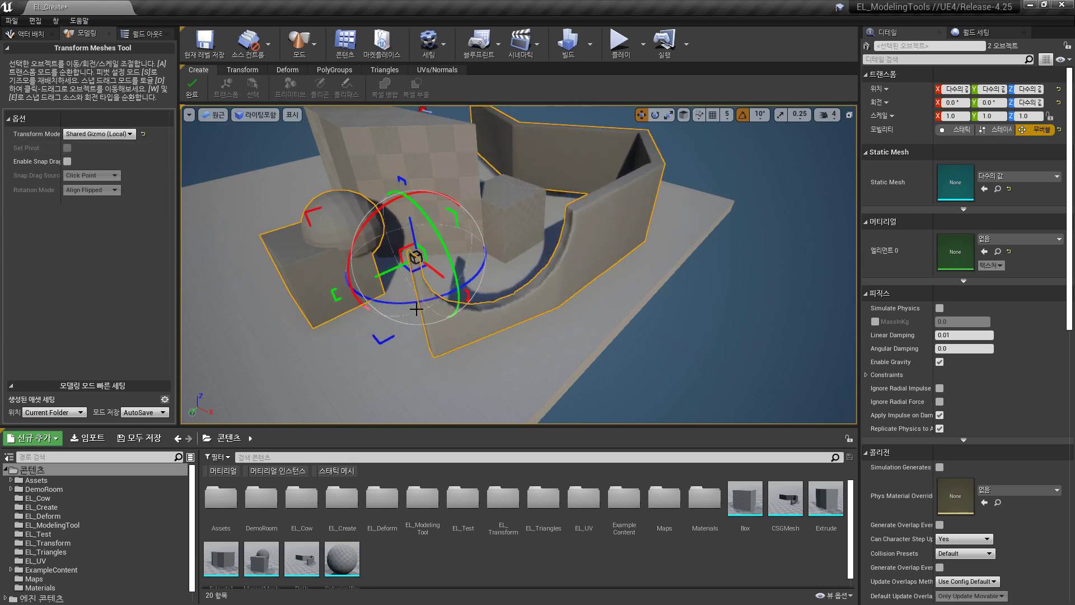
Switch the Transform Mode to Multi-Gizmo and rotate only the merged sphere-and-box around its own vertical axis.
click(98, 133)
click(96, 160)
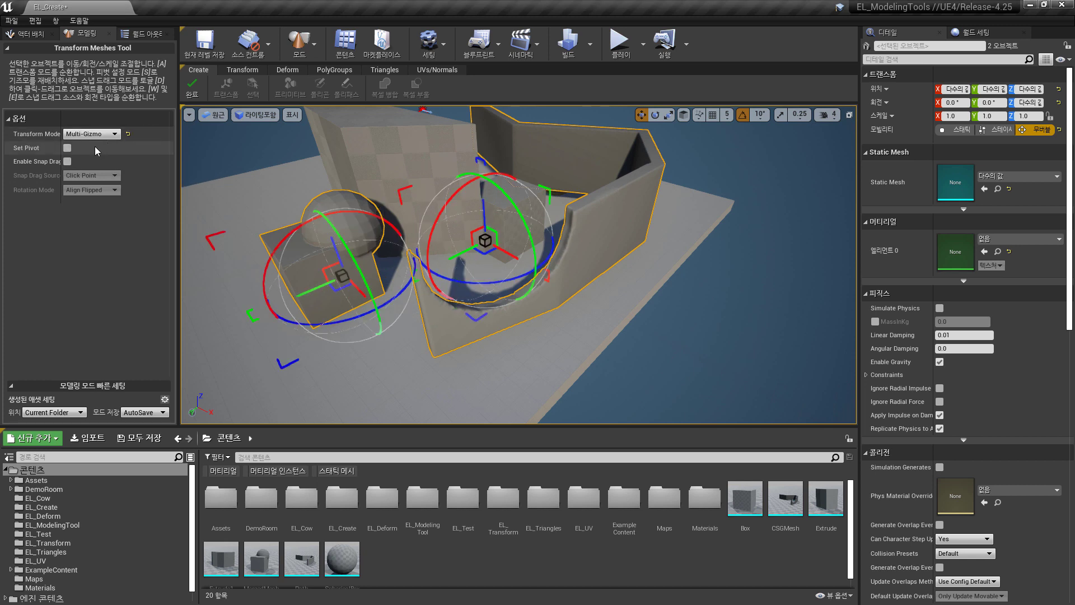
drag(400, 304, 328, 324)
Return to Shared Gizmo mode, use Set Pivot to place the gizmo on the floor in front of the wall, and finish the transform.
click(89, 135)
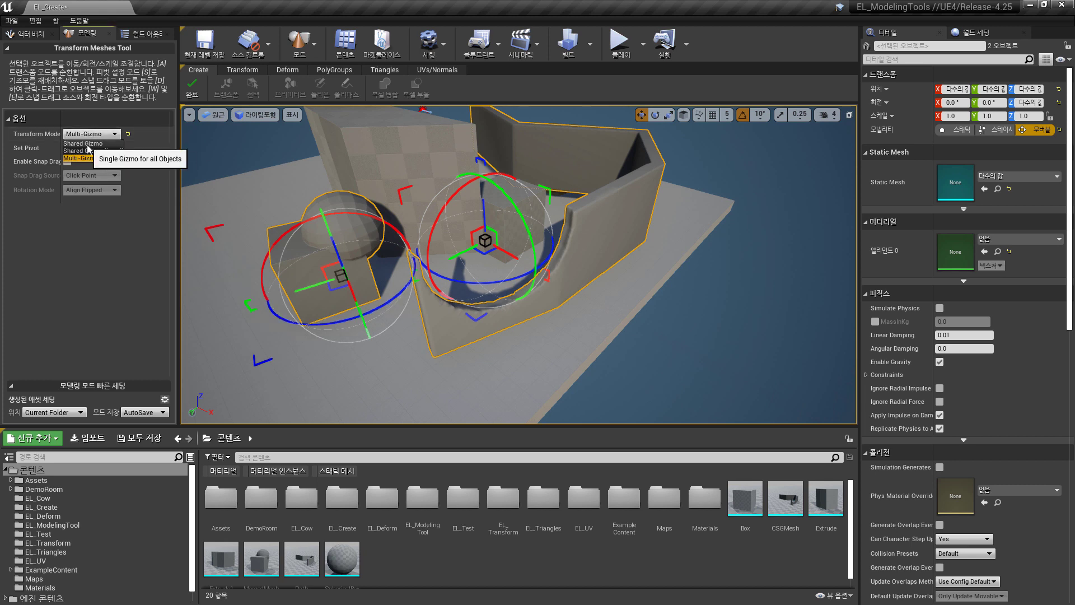
click(83, 143)
click(67, 148)
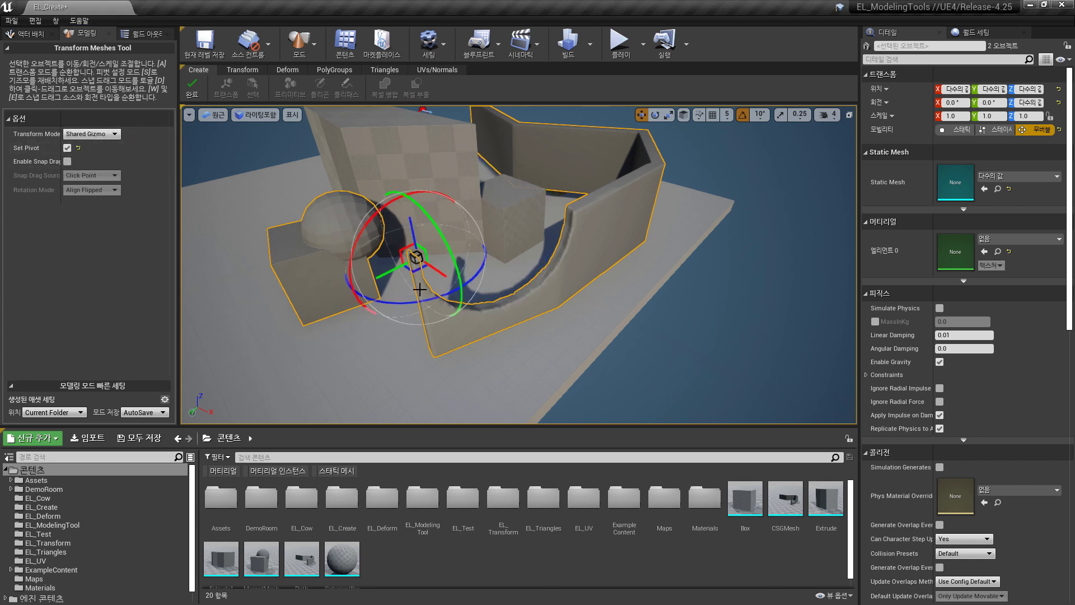
drag(415, 259, 464, 370)
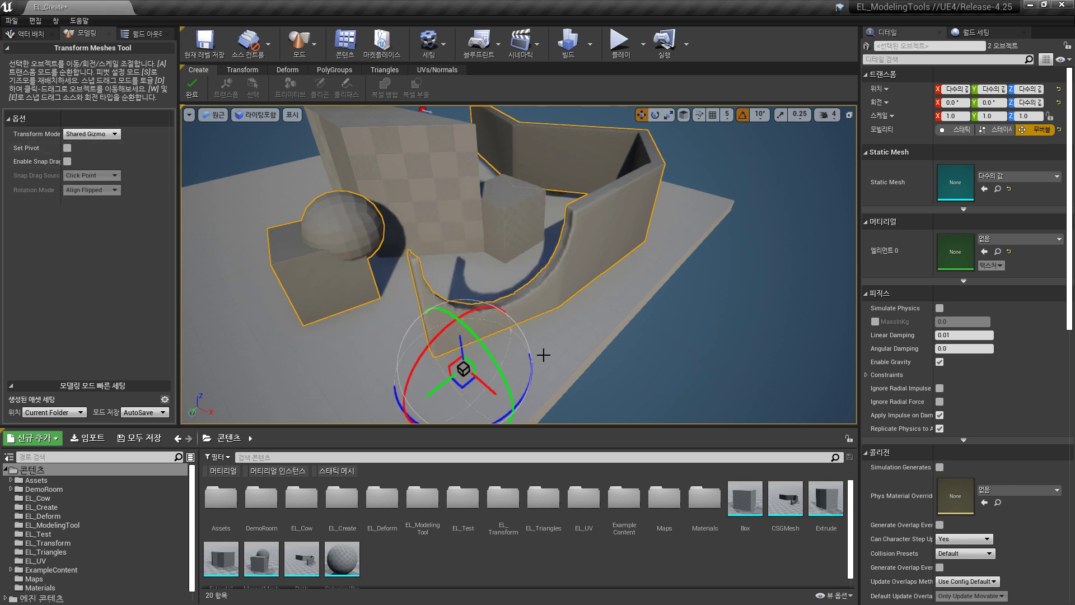
drag(529, 392, 563, 389)
click(192, 85)
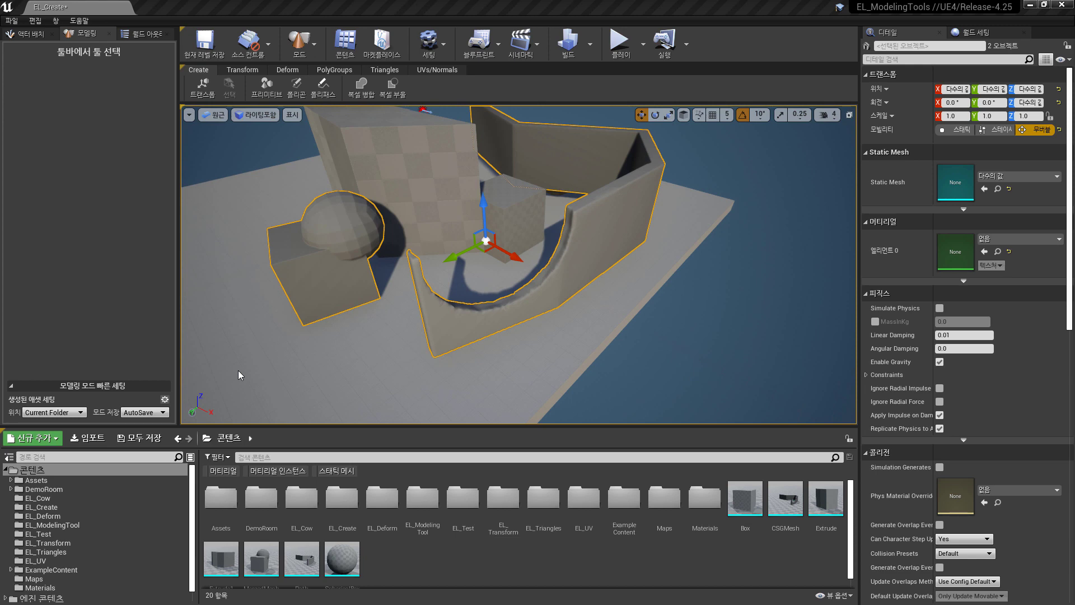
Try brush-selecting triangles on top of the small box with the Mesh Selection tool, undo it, and view the available selection modes.
click(526, 204)
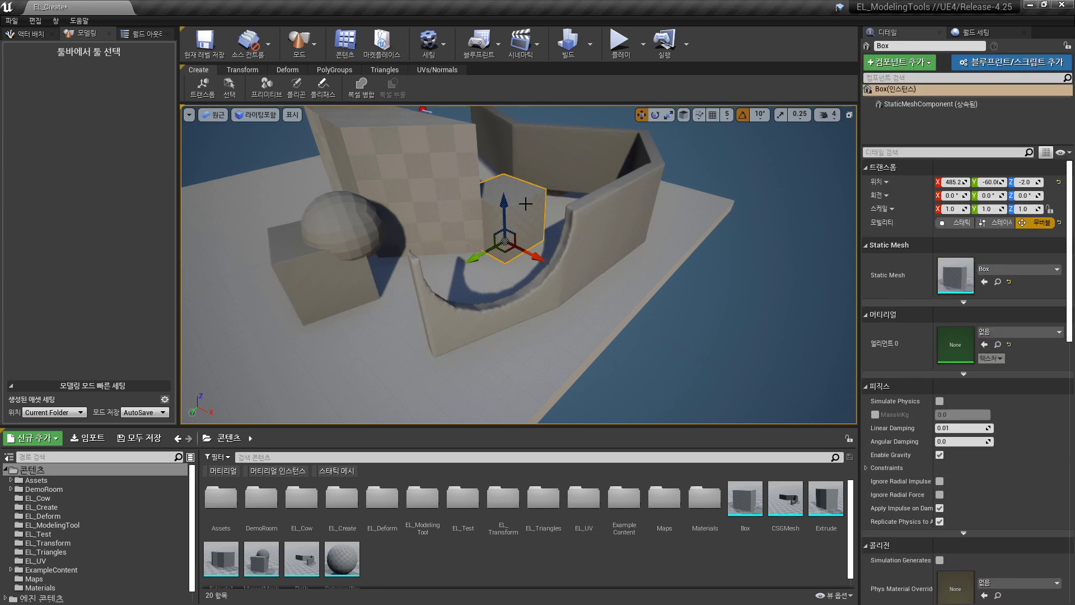
click(225, 86)
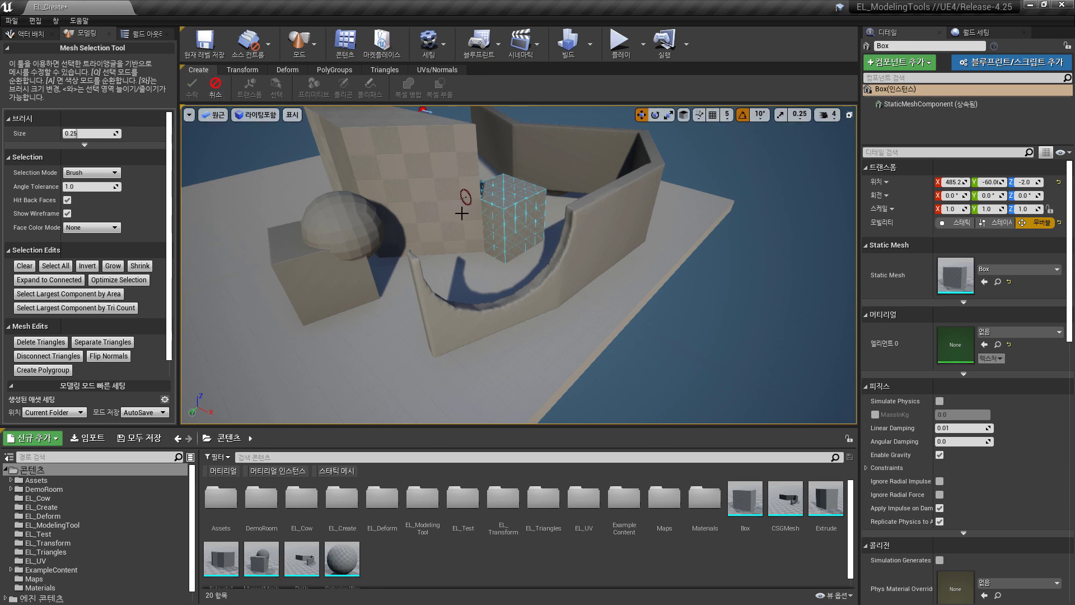
key(f)
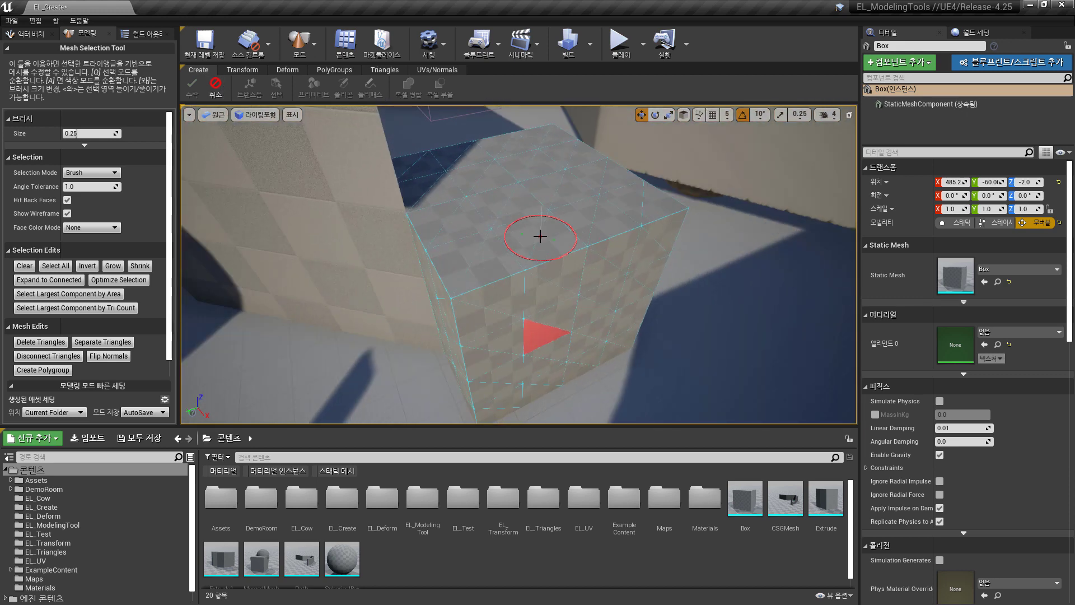
mouse_move(540, 236)
mouse_down()
mouse_move(532, 201)
mouse_move(543, 322)
mouse_move(571, 206)
mouse_move(560, 302)
mouse_move(600, 204)
mouse_up()
key(ctrl+z)
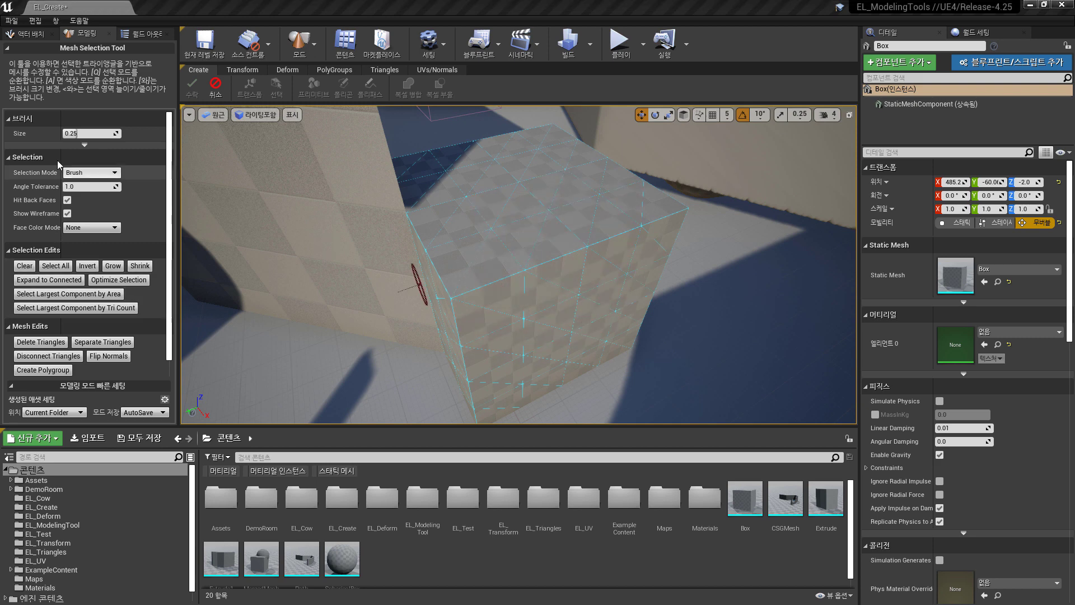
click(90, 173)
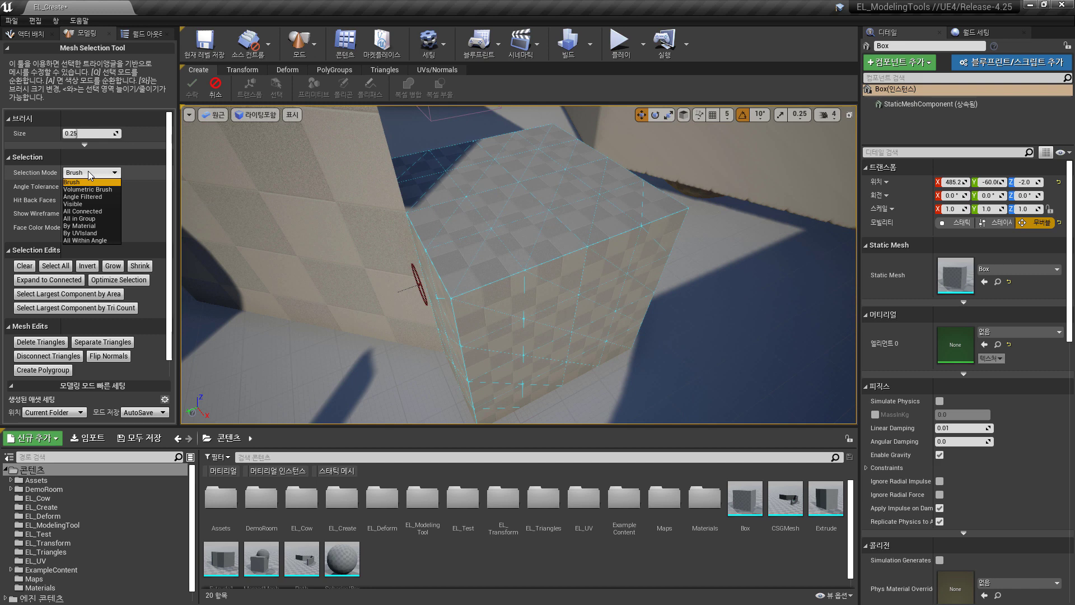
click(89, 171)
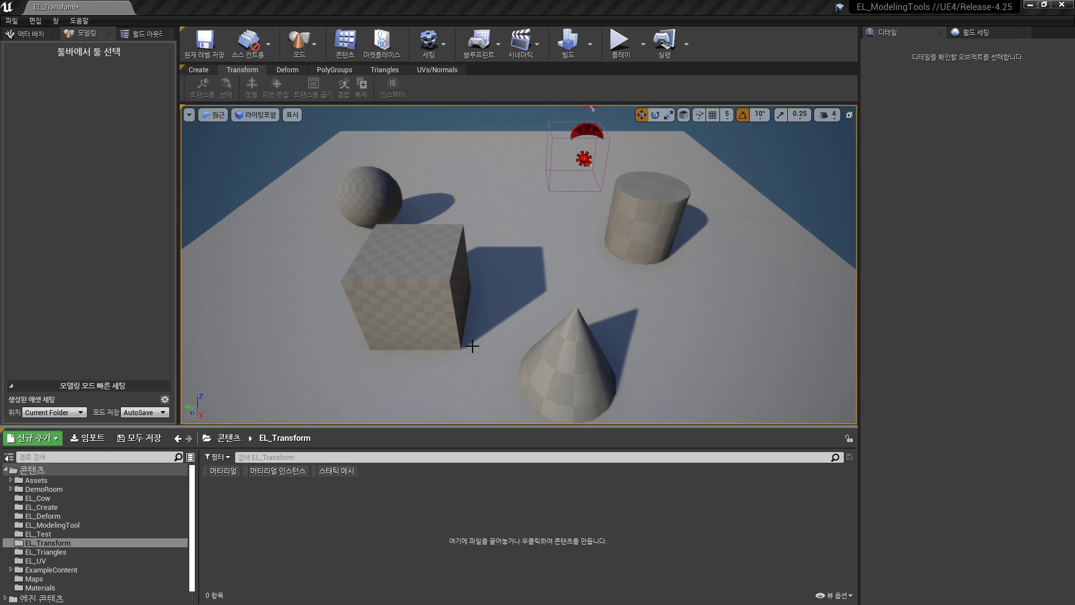
Set the pivot of the box in the EL_Transform level to its center with the Edit Pivot tool.
click(396, 295)
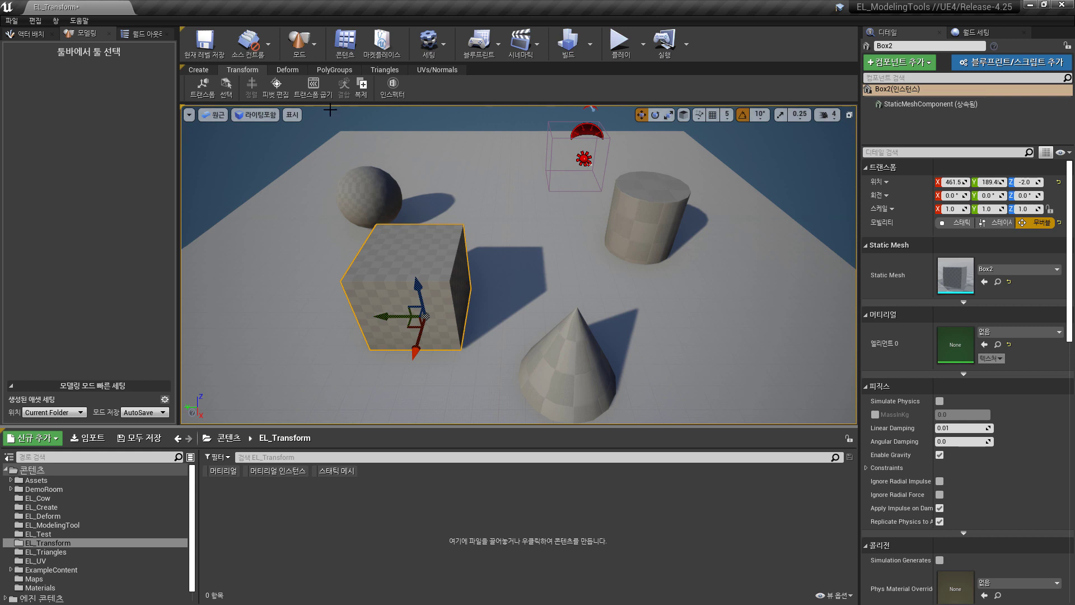
click(268, 85)
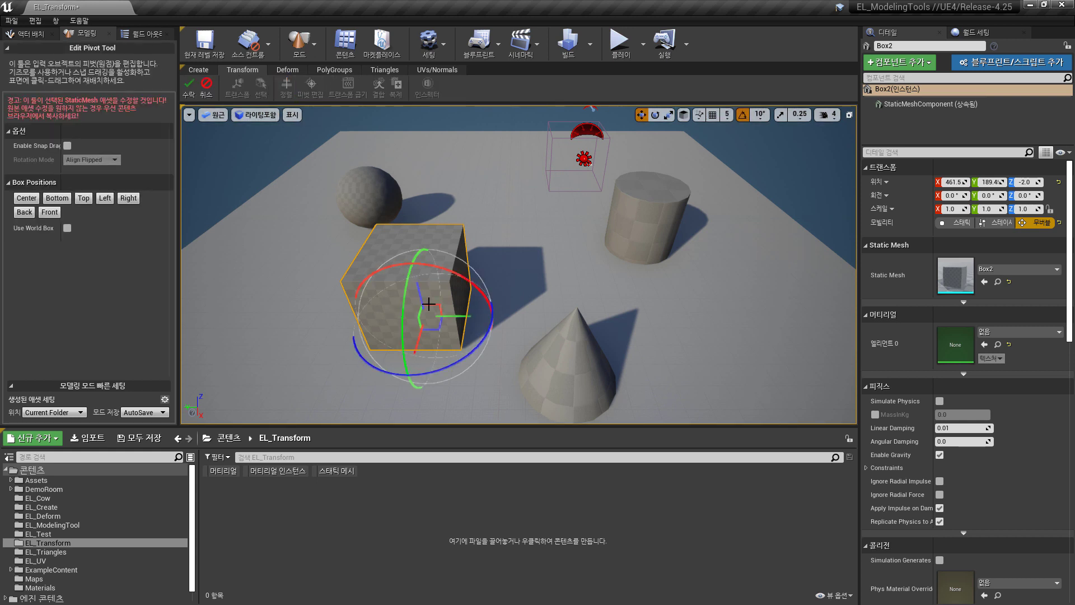
drag(457, 322, 373, 308)
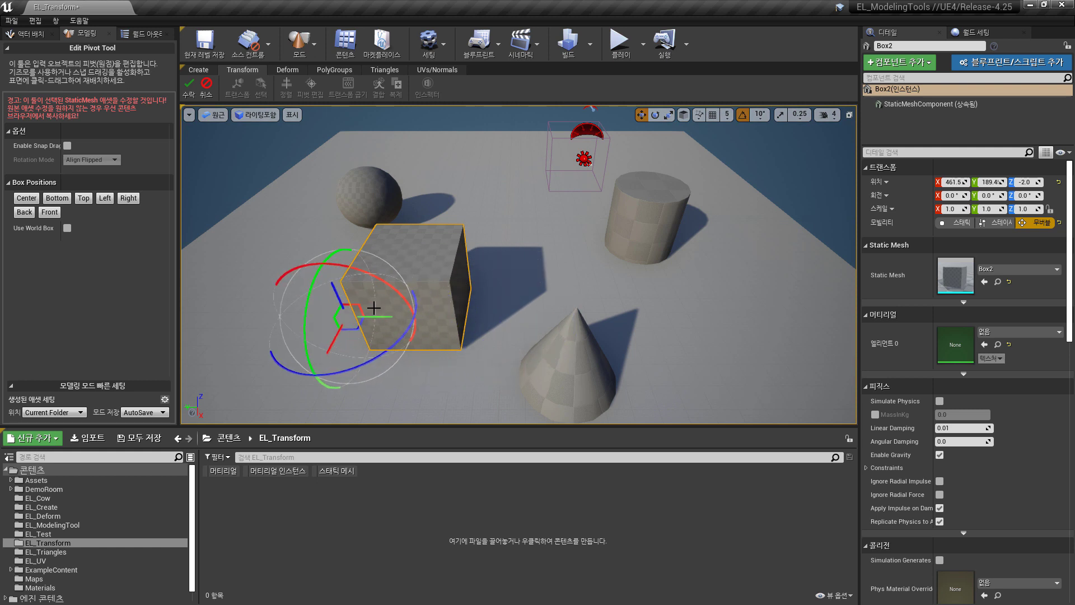
click(33, 201)
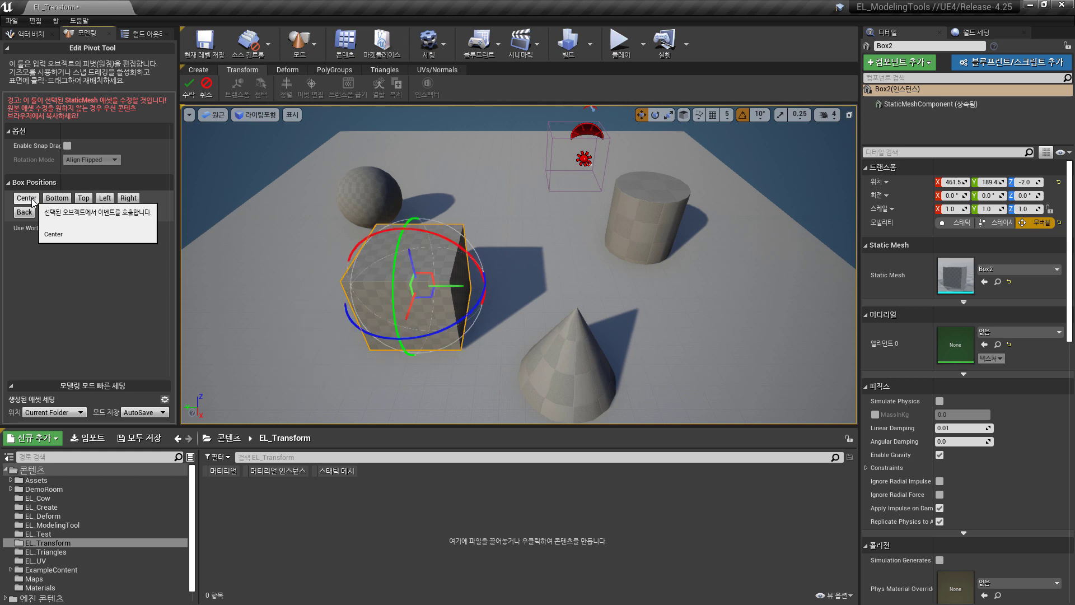
click(193, 91)
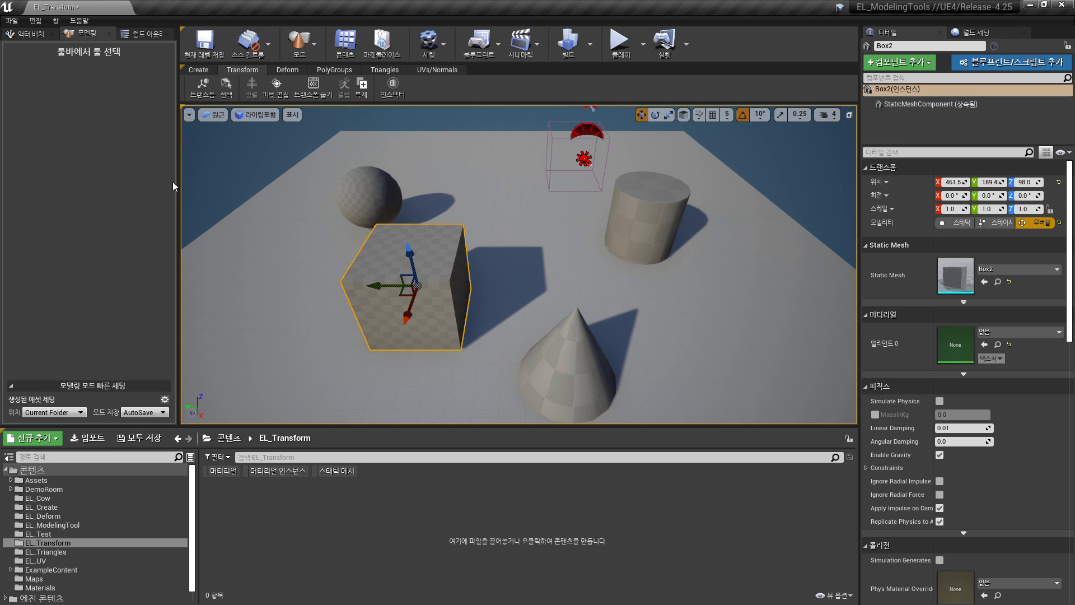
Combine the sphere and the box into one mesh, and move the combined mesh along Y to about 86.
click(367, 193)
ctrl+click(430, 245)
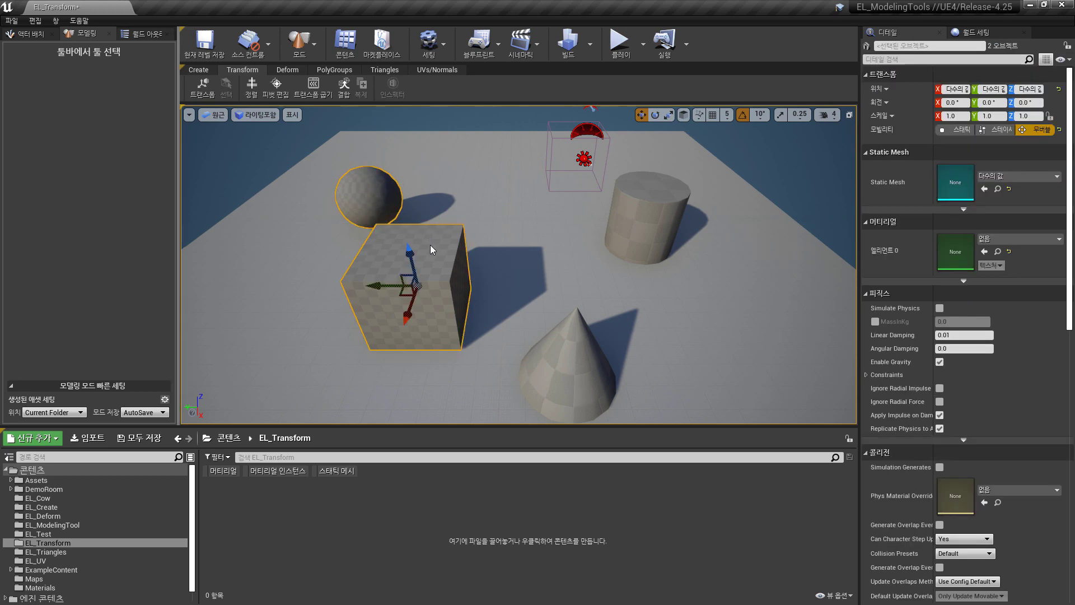
key(alt+2)
click(344, 87)
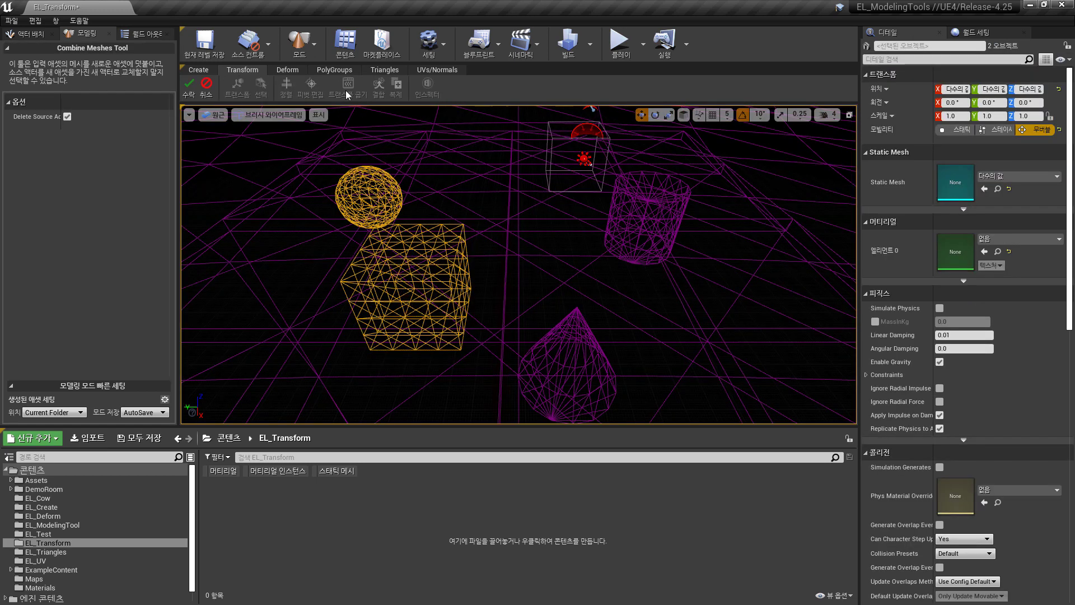
click(190, 87)
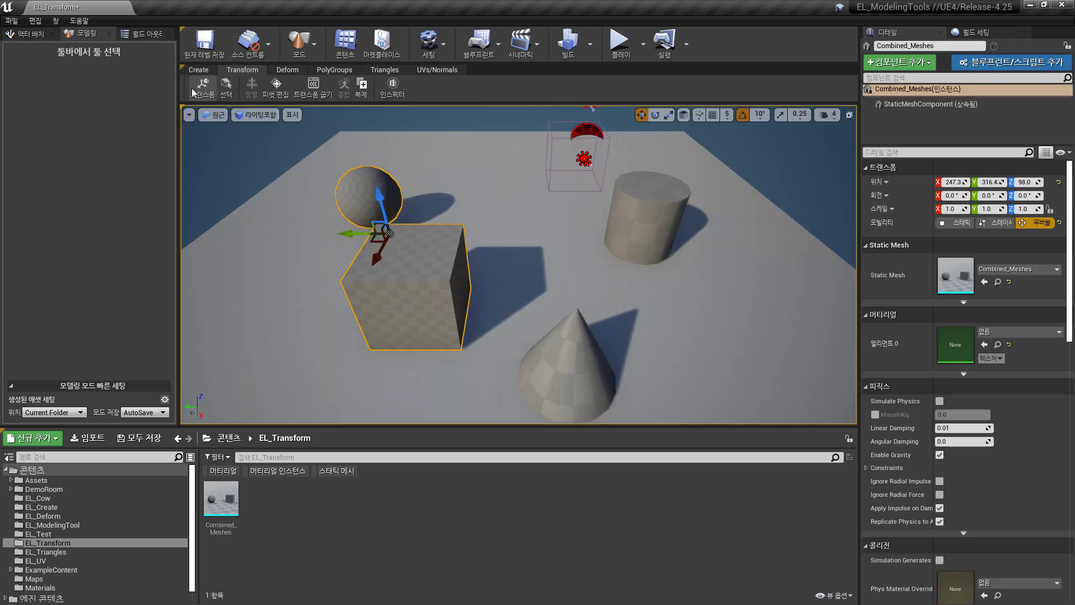
key(alt+4)
drag(348, 233, 437, 263)
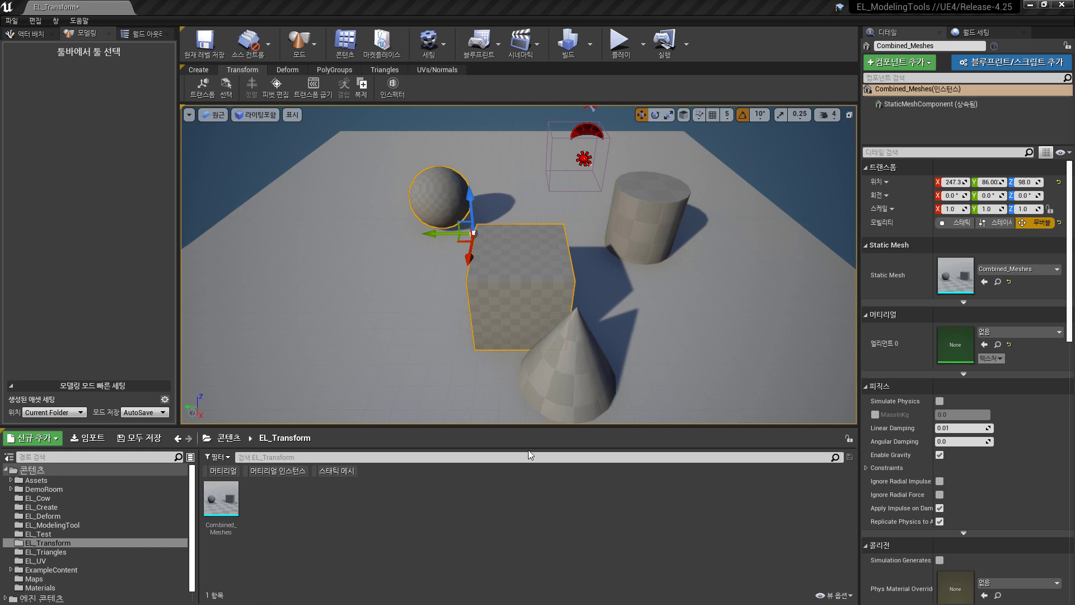
Duplicate the cone into a new mesh asset, with the option to delete the source actor enabled.
click(570, 372)
click(363, 85)
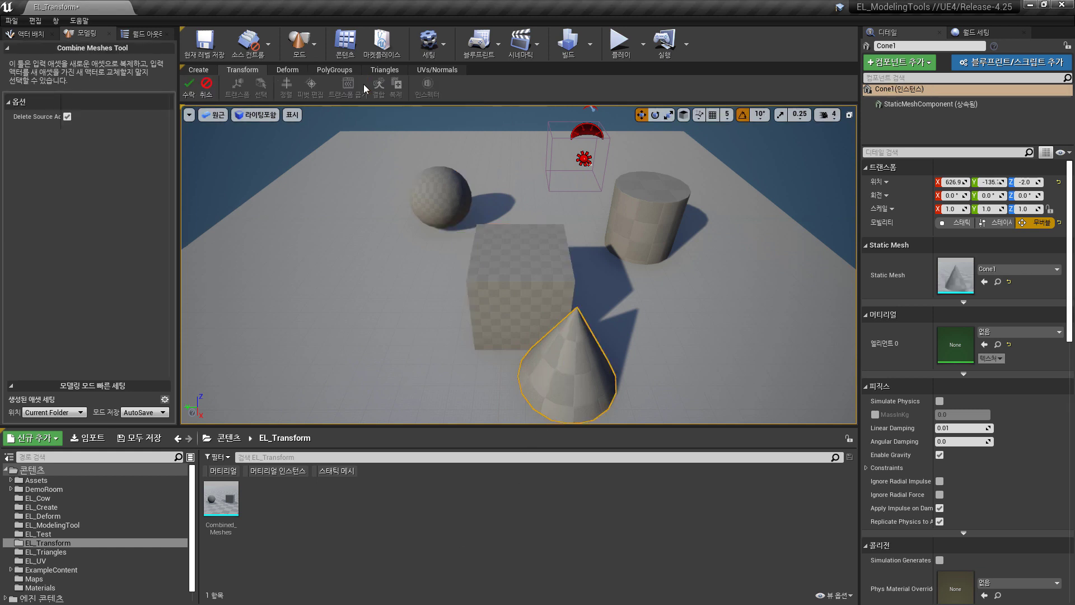
click(232, 114)
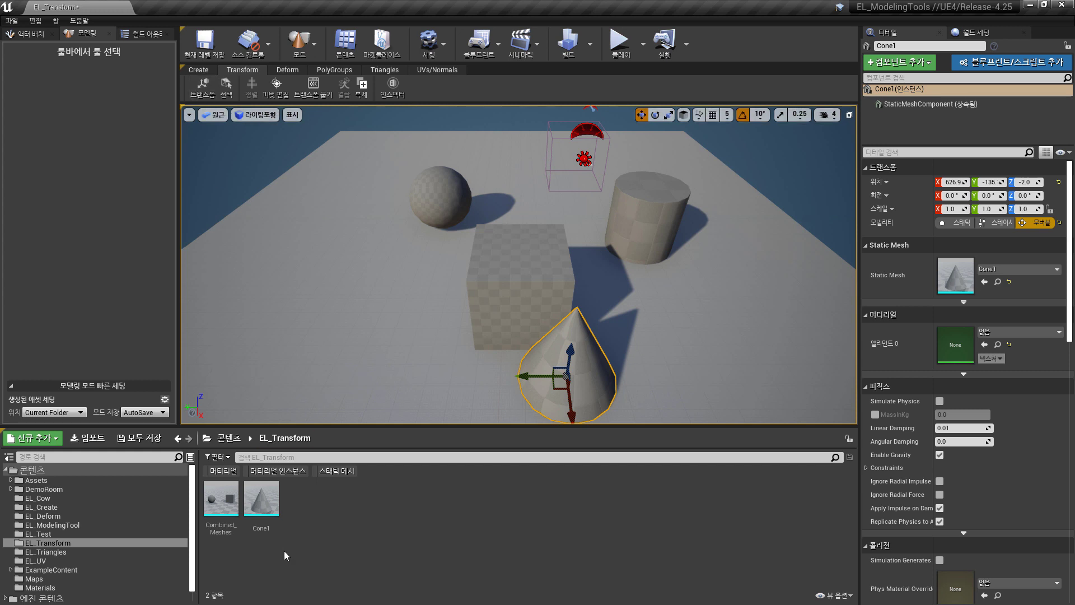
mouse_move(261, 522)
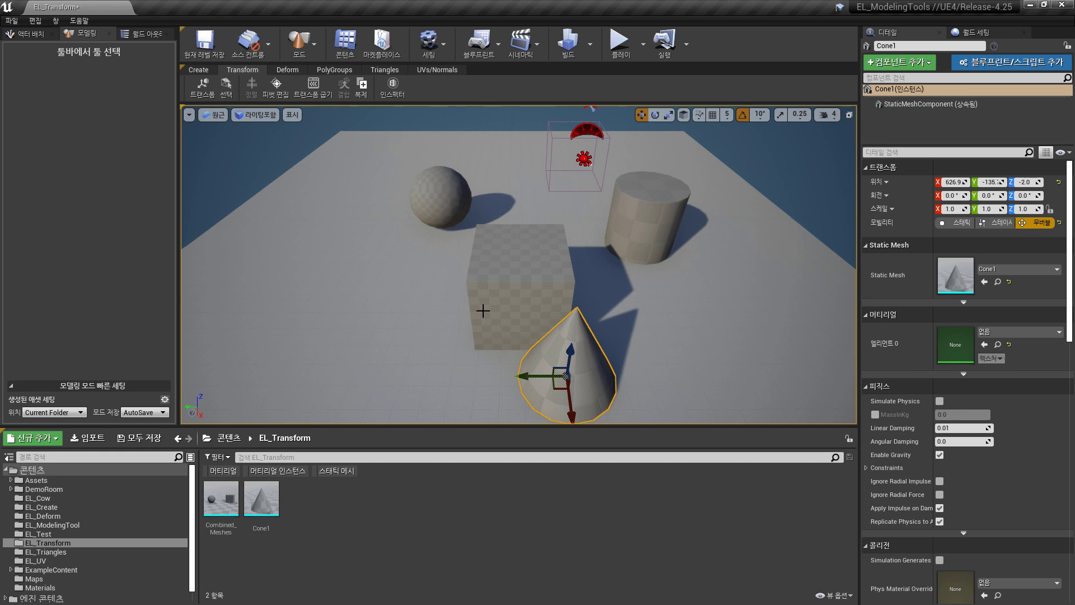
click(380, 96)
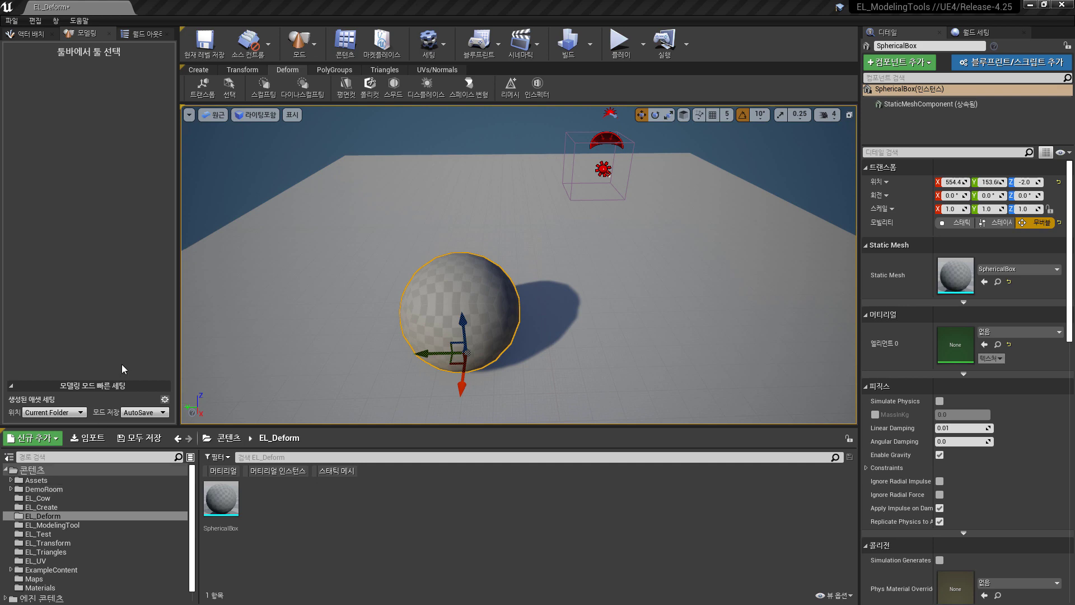
Pull four limbs out of the spherical box in the EL_Deform level using dynamic sculpting with the Move brush at size about 0.89.
click(316, 82)
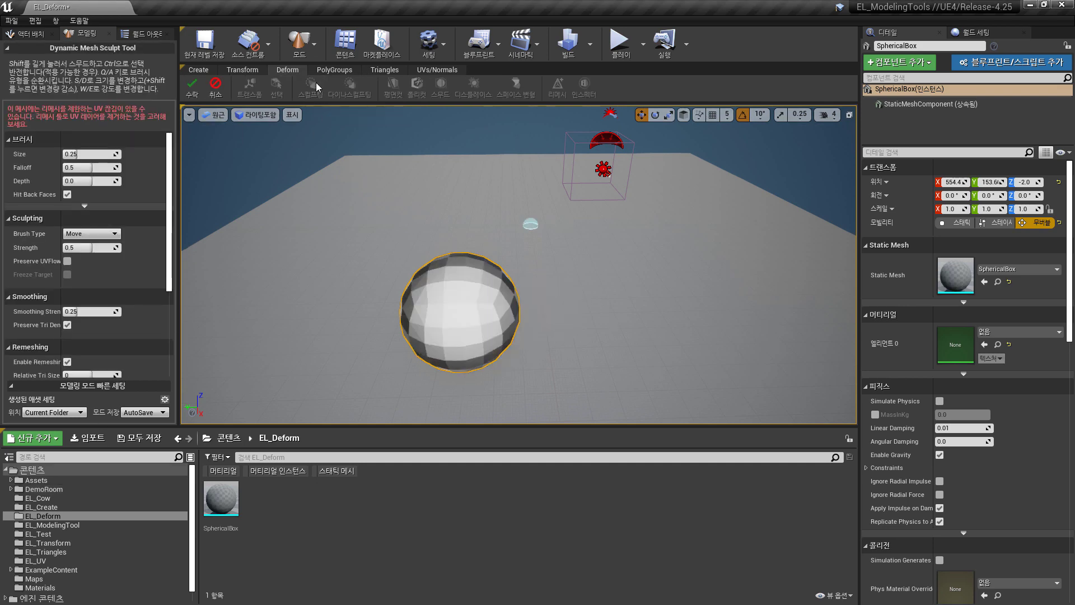
drag(100, 154, 115, 154)
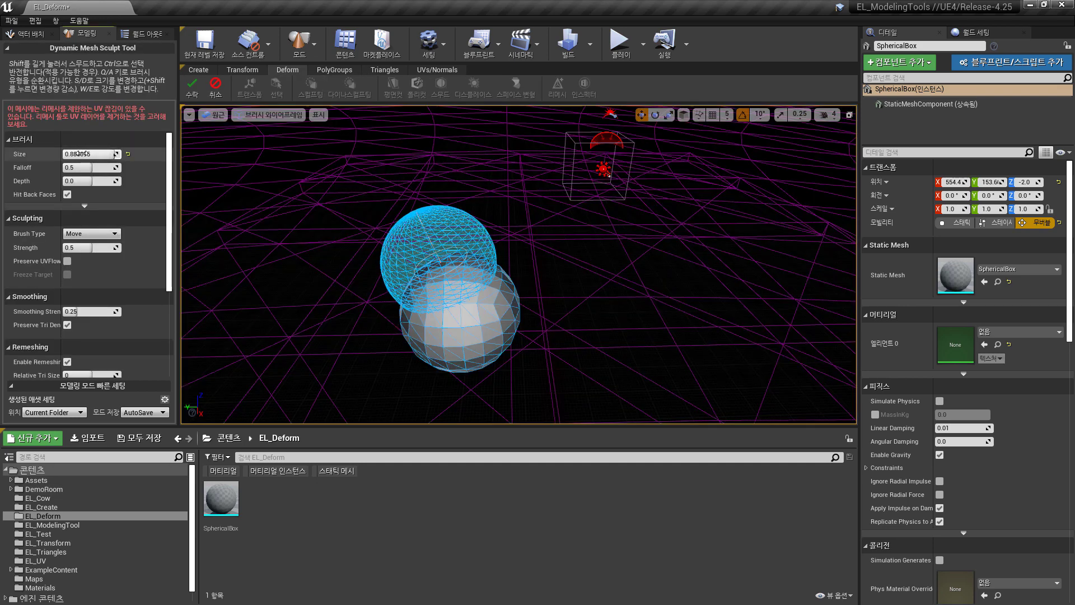
mouse_move(478, 269)
mouse_down()
mouse_move(541, 203)
mouse_move(563, 114)
mouse_up()
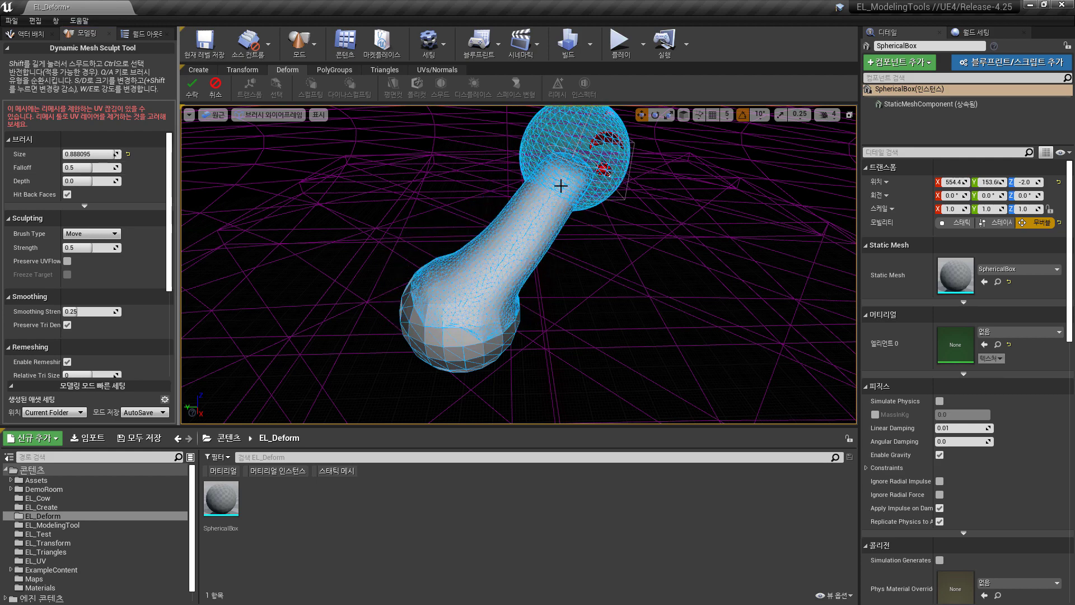
mouse_move(562, 182)
alt+mouse_down()
mouse_move(540, 252)
mouse_move(629, 304)
mouse_move(695, 319)
mouse_move(675, 321)
alt+mouse_up()
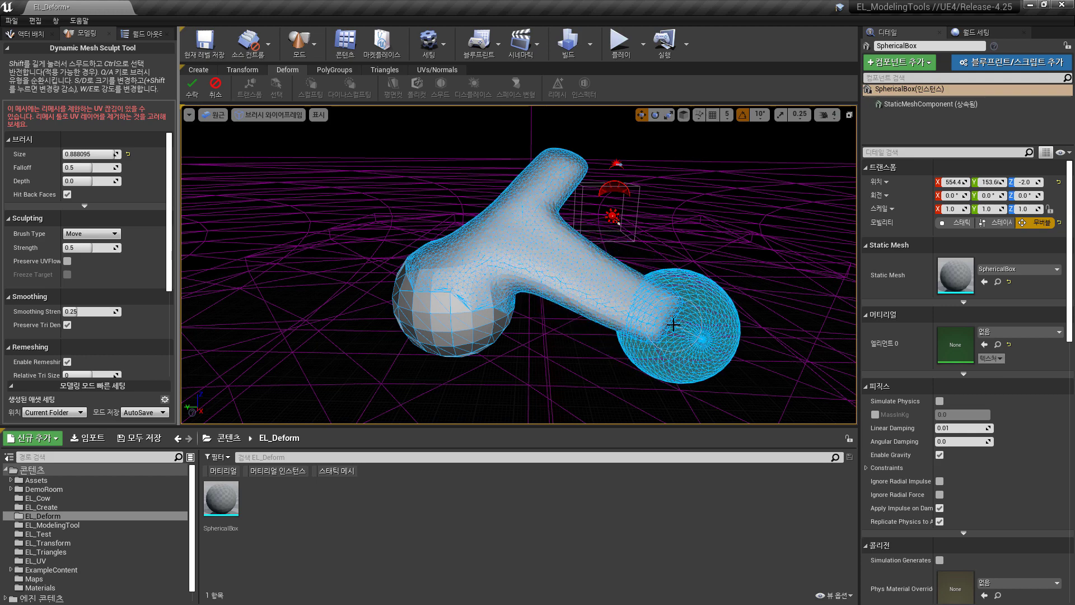
drag(416, 250, 252, 164)
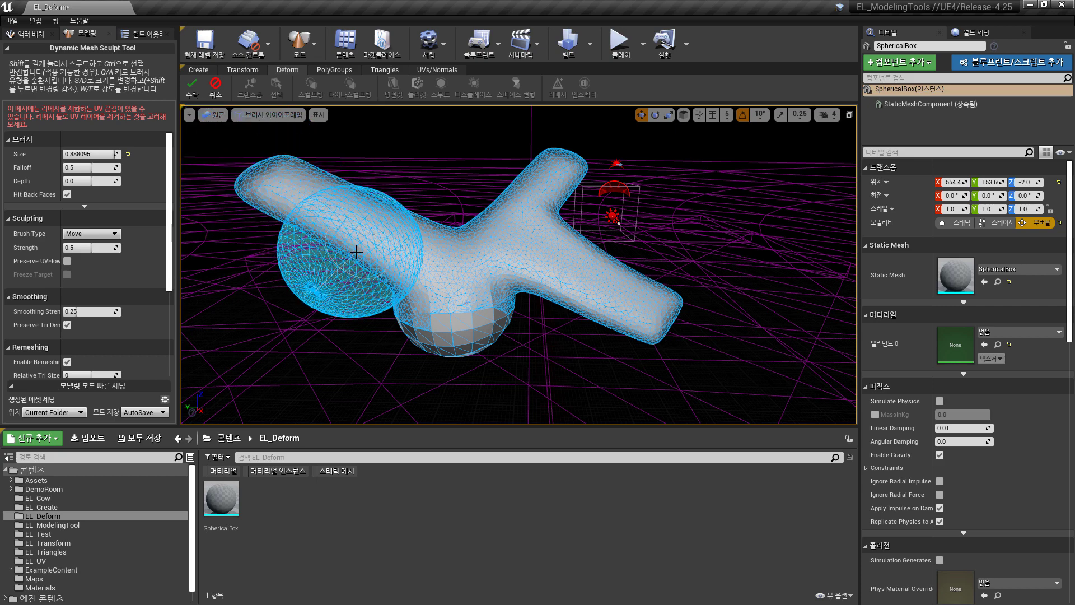
mouse_move(329, 247)
mouse_down()
mouse_move(211, 297)
mouse_move(219, 328)
mouse_move(228, 300)
mouse_move(126, 227)
mouse_up()
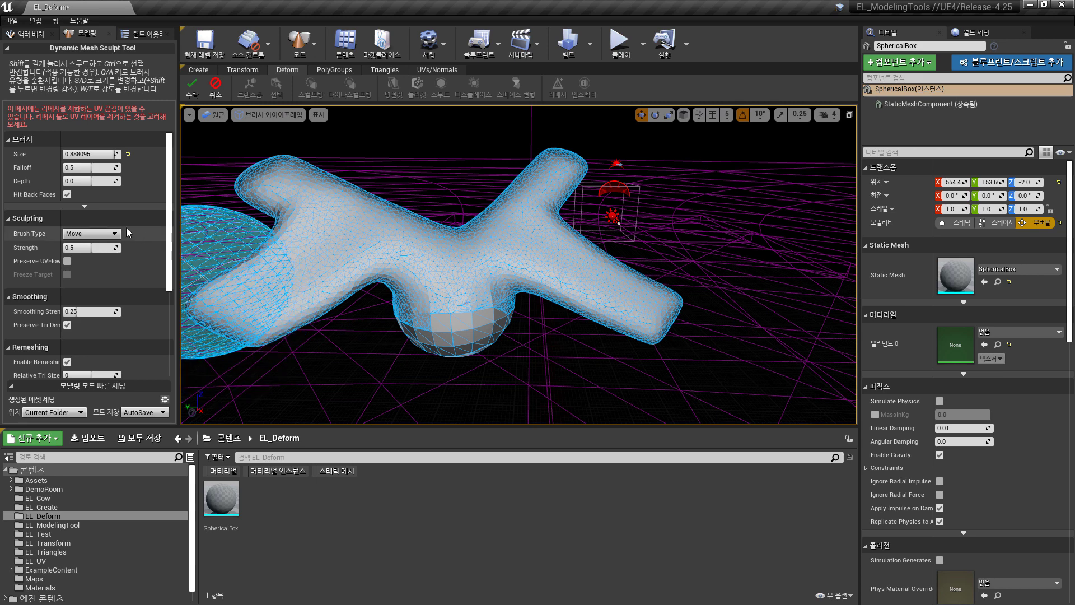
View the available sculpt brush types, and accept the sculpted mesh.
click(88, 236)
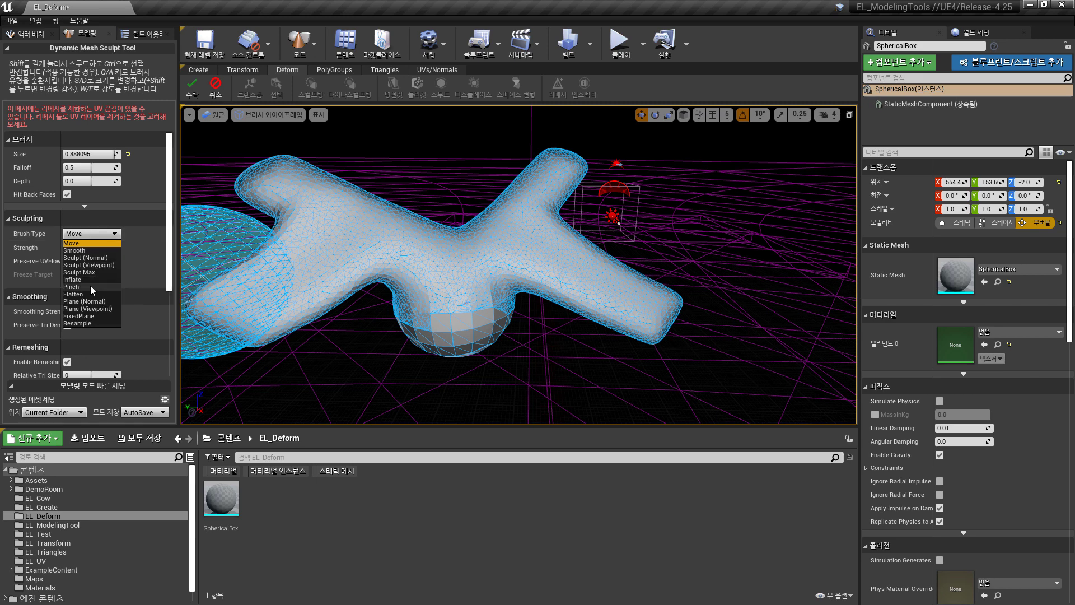
click(197, 86)
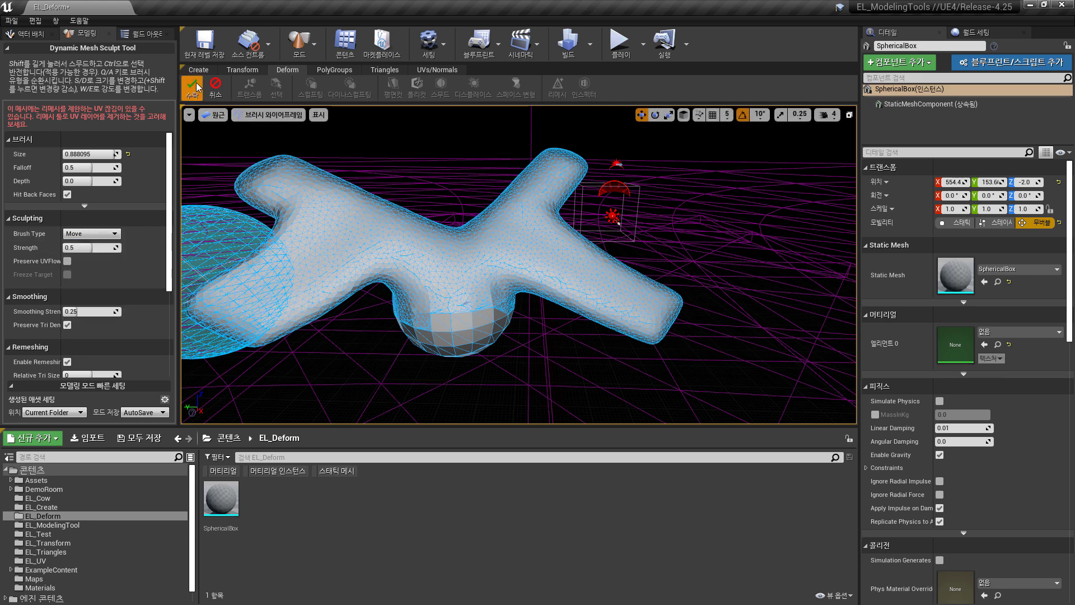
click(196, 86)
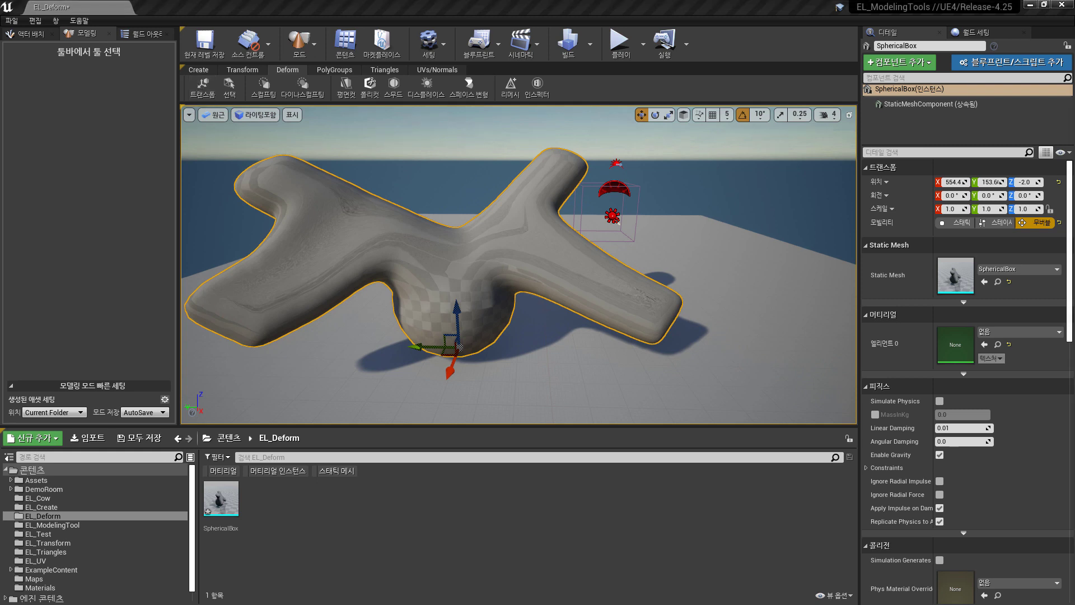
Set up a Plane Cut on the sculpted mesh with the plane rotated upright, both halves kept, and a spacing of 20 between them.
click(348, 88)
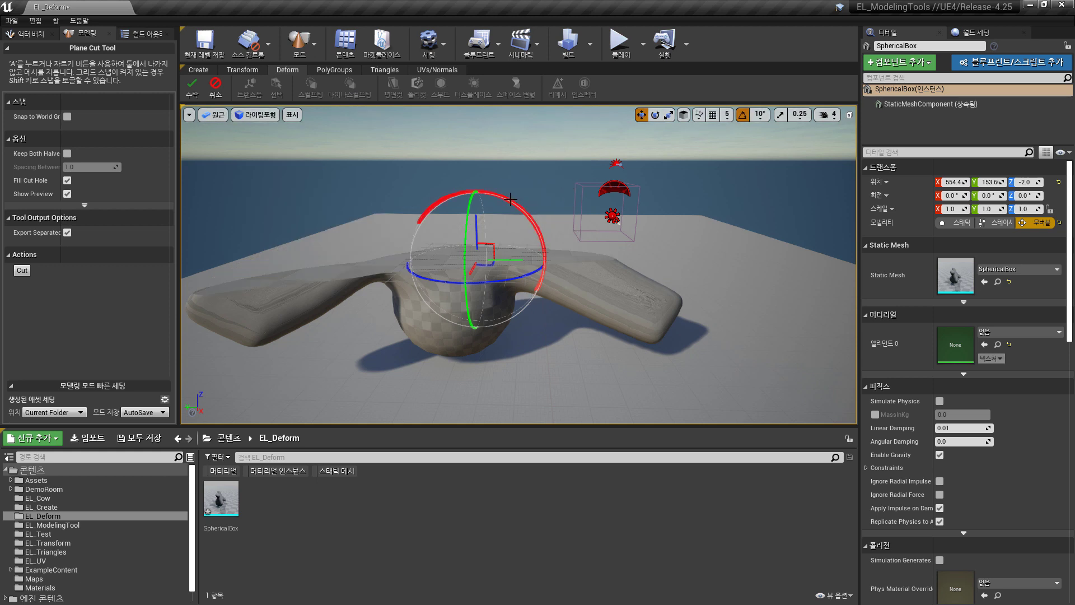
drag(519, 203, 546, 298)
click(67, 153)
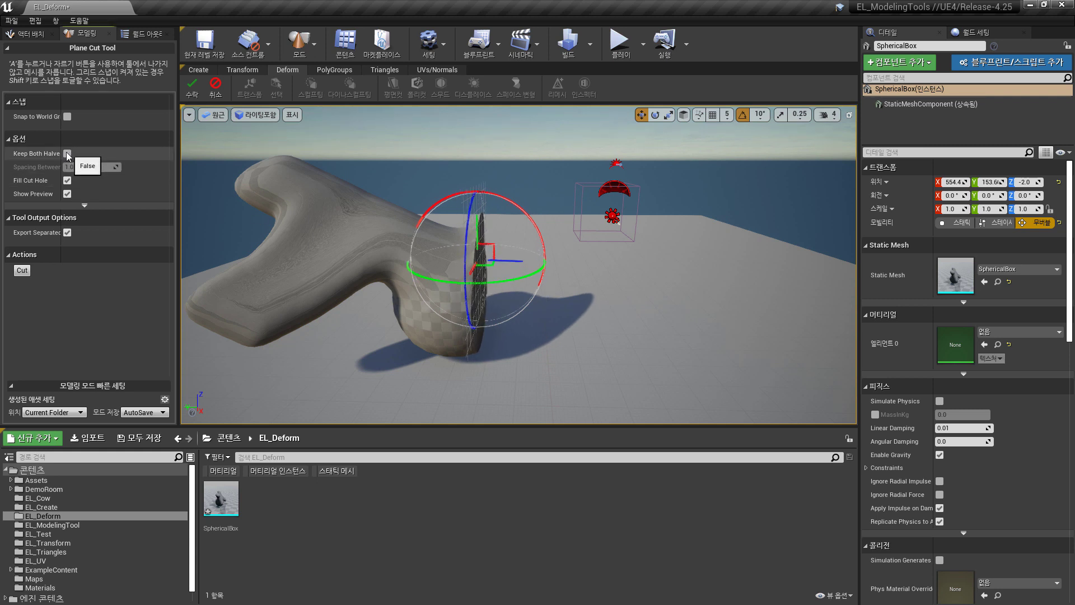
click(76, 166)
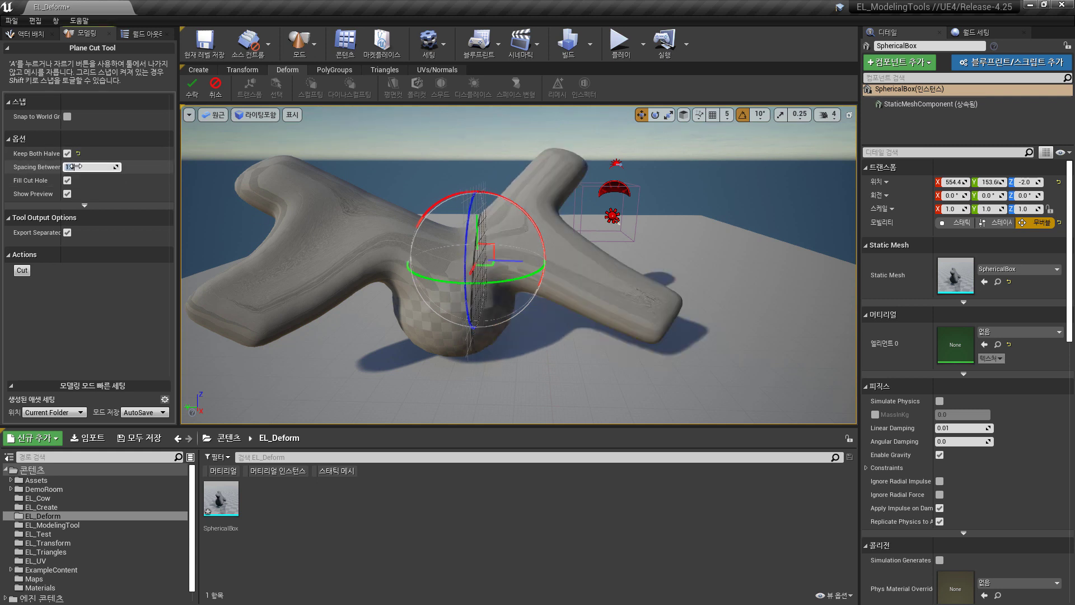
text(20)
key(Return)
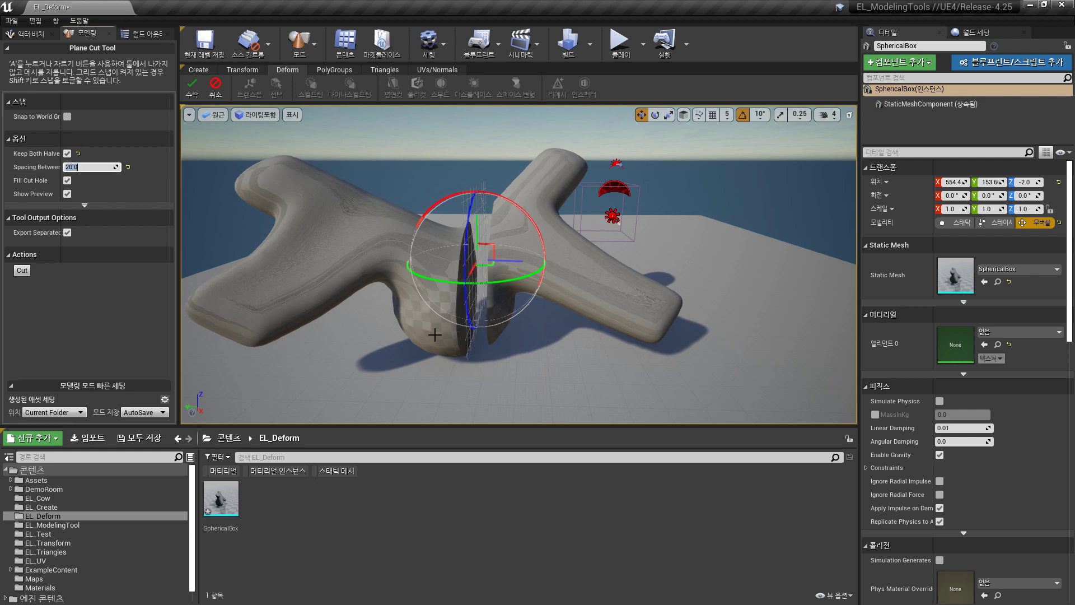
mouse_move(435, 331)
alt+mouse_down()
mouse_move(392, 325)
mouse_move(445, 345)
alt+mouse_up()
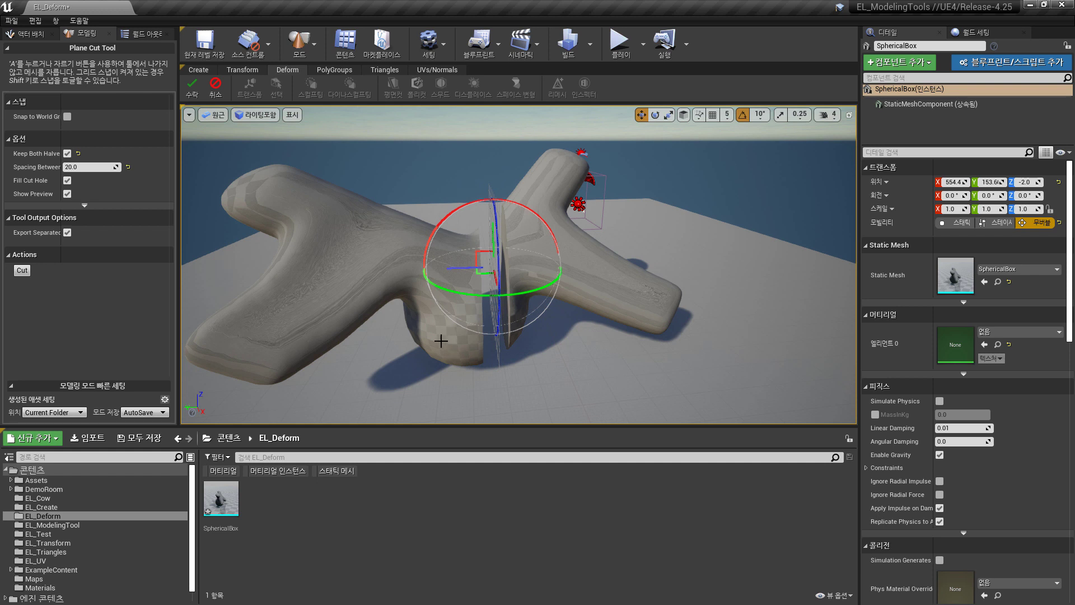
Slice the sculpted mesh into six pieces by cutting repeatedly with the shifted plane, and accept the pieces as separate meshes.
click(22, 270)
drag(462, 269, 582, 273)
click(17, 270)
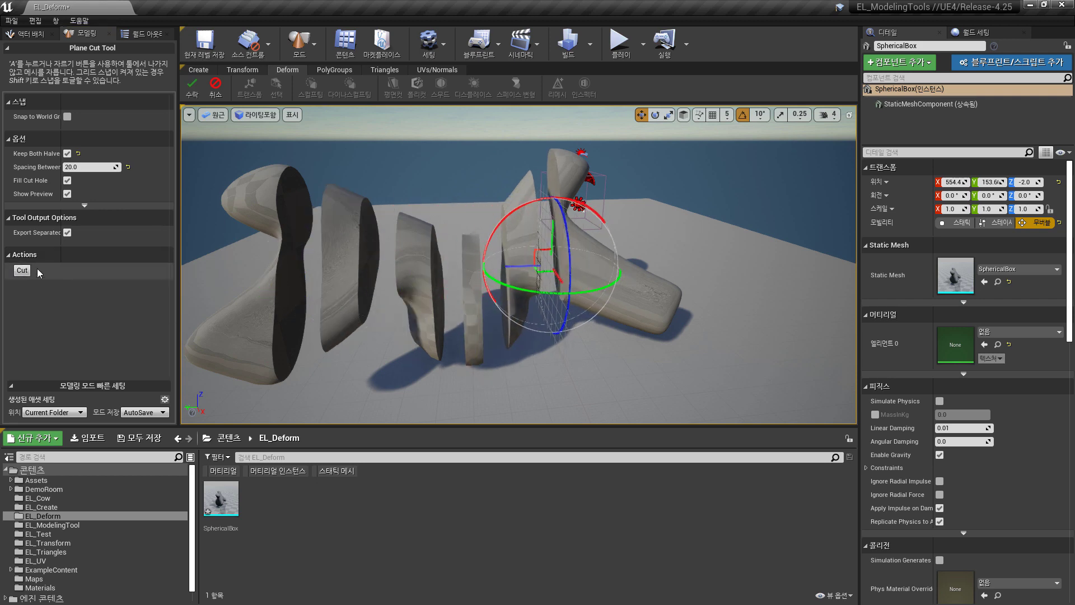
click(194, 93)
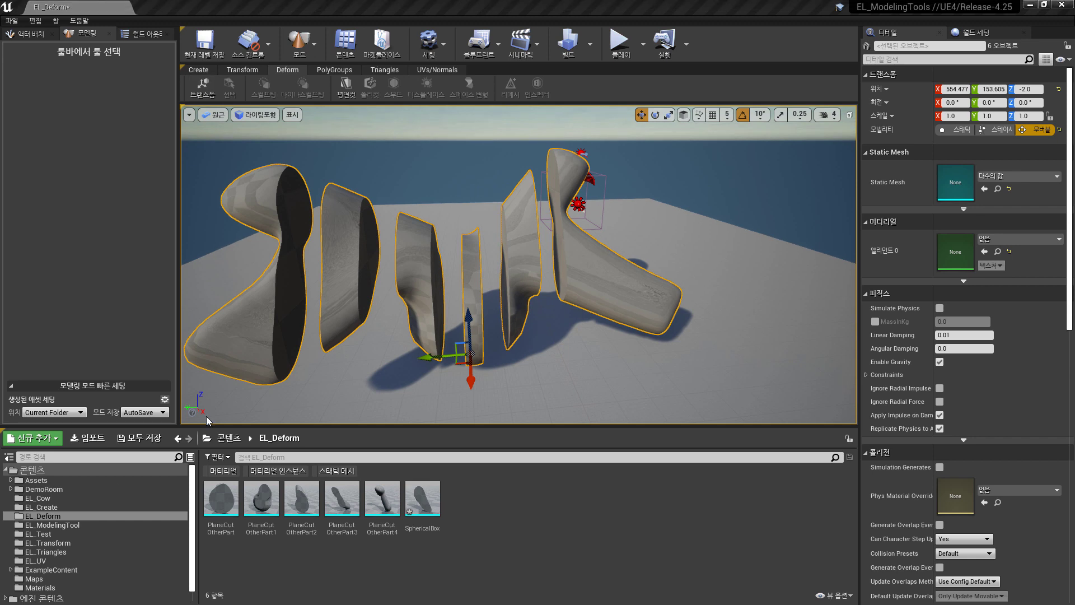
Move the SphericalBox slice along X to about 750, and place the Polygon Cut plane on the slice's face.
click(367, 324)
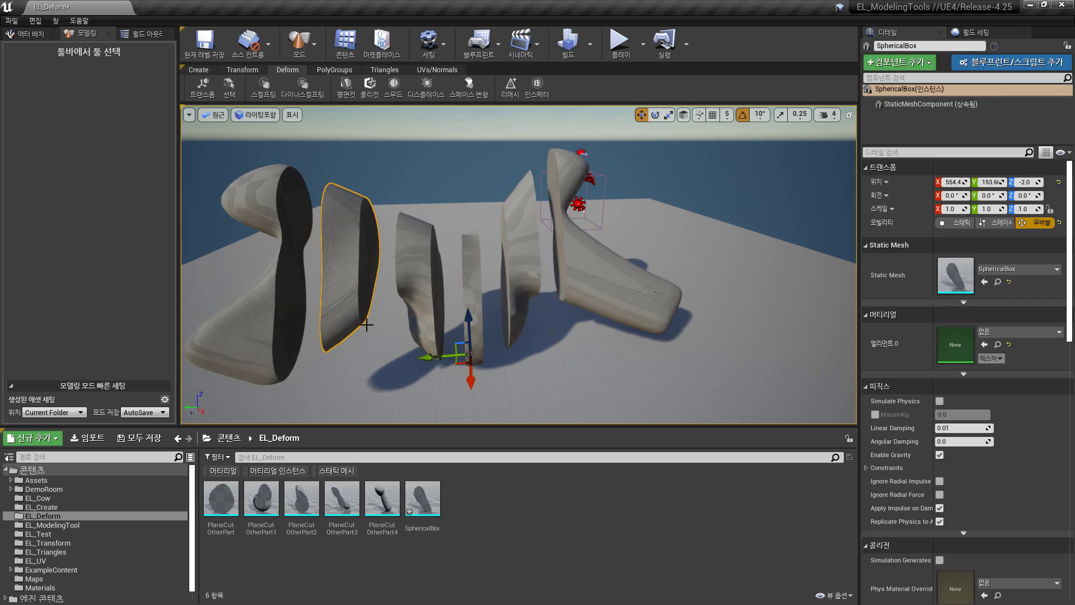
alt+drag(367, 323, 336, 417)
click(369, 85)
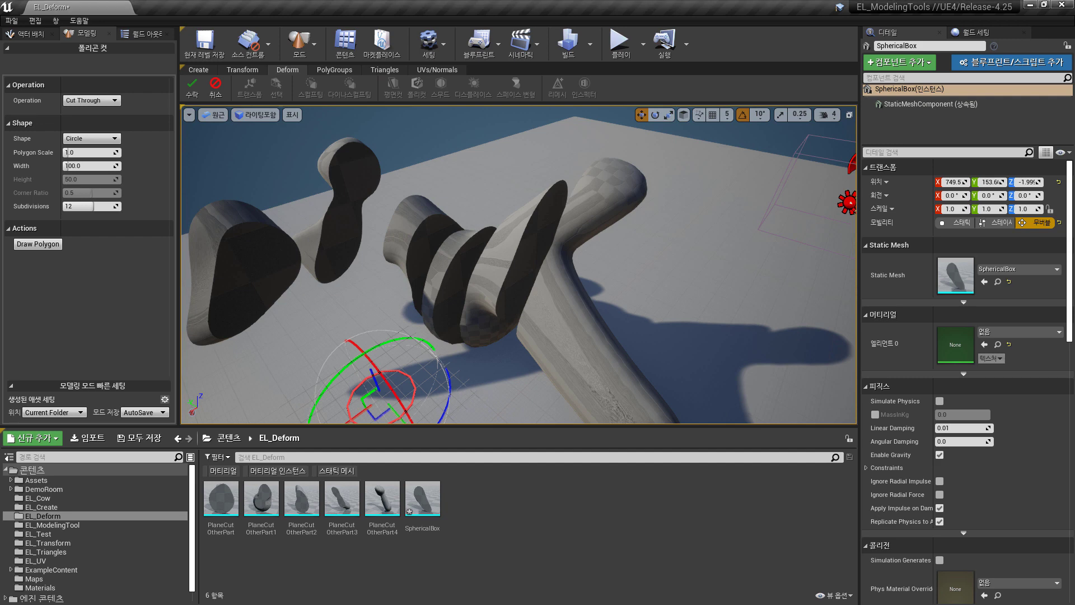
key(f)
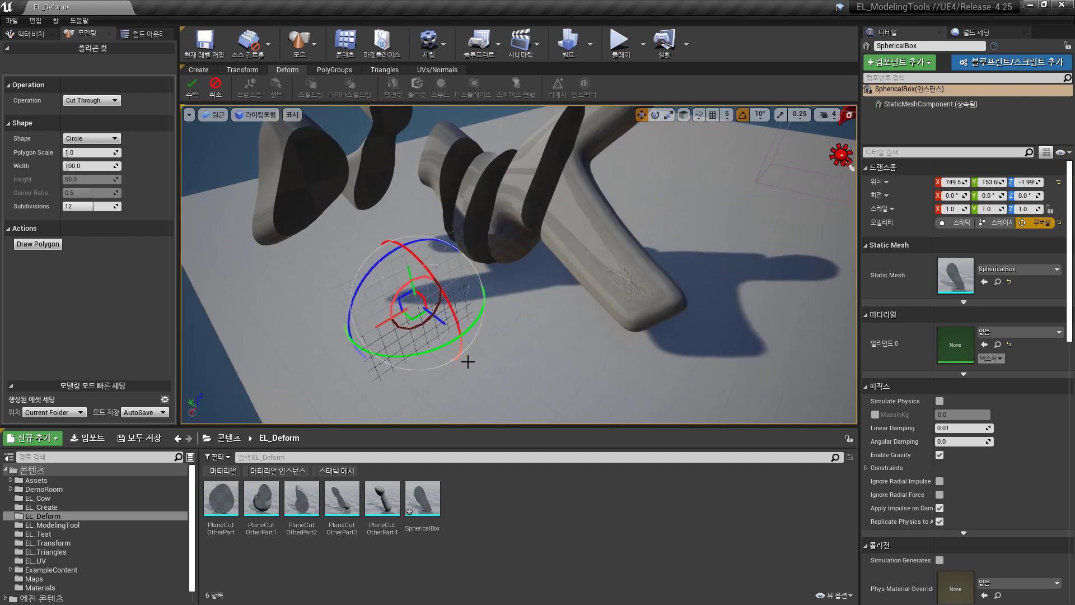
drag(403, 302, 296, 194)
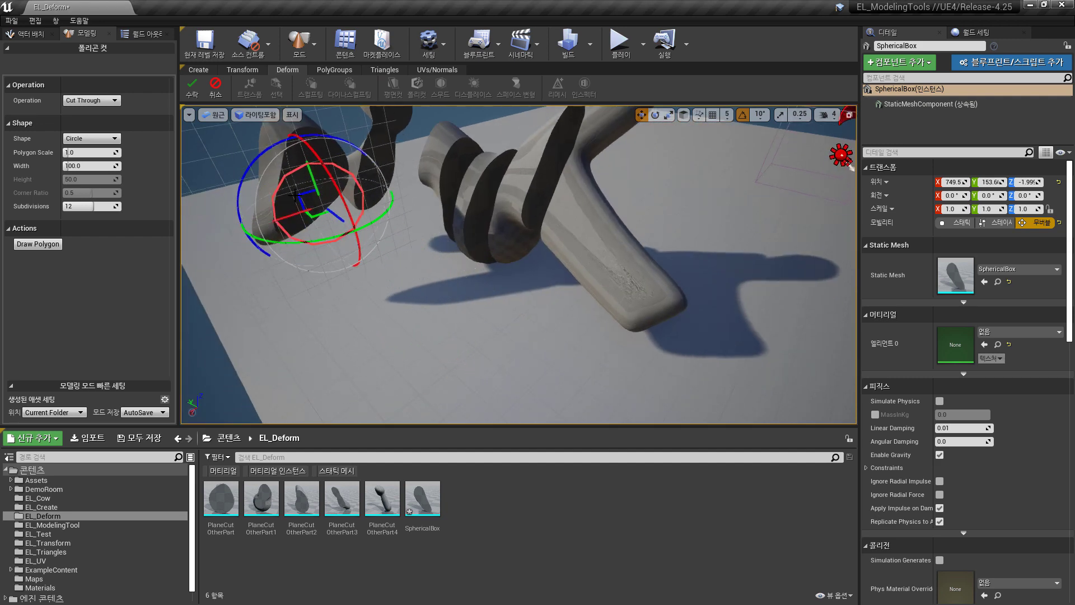
right_drag(295, 194, 295, 195)
Draw a custom four-sided polygon on the slice's face as a Cut Through shape, shift it slightly, and accept the cut.
click(38, 243)
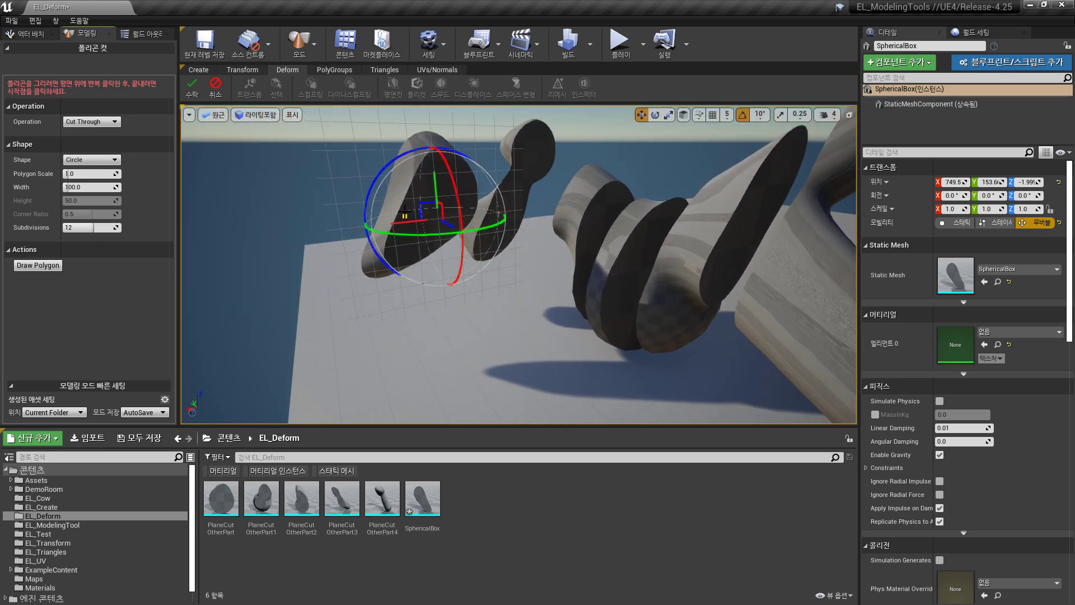
click(419, 181)
click(402, 212)
click(416, 246)
click(477, 208)
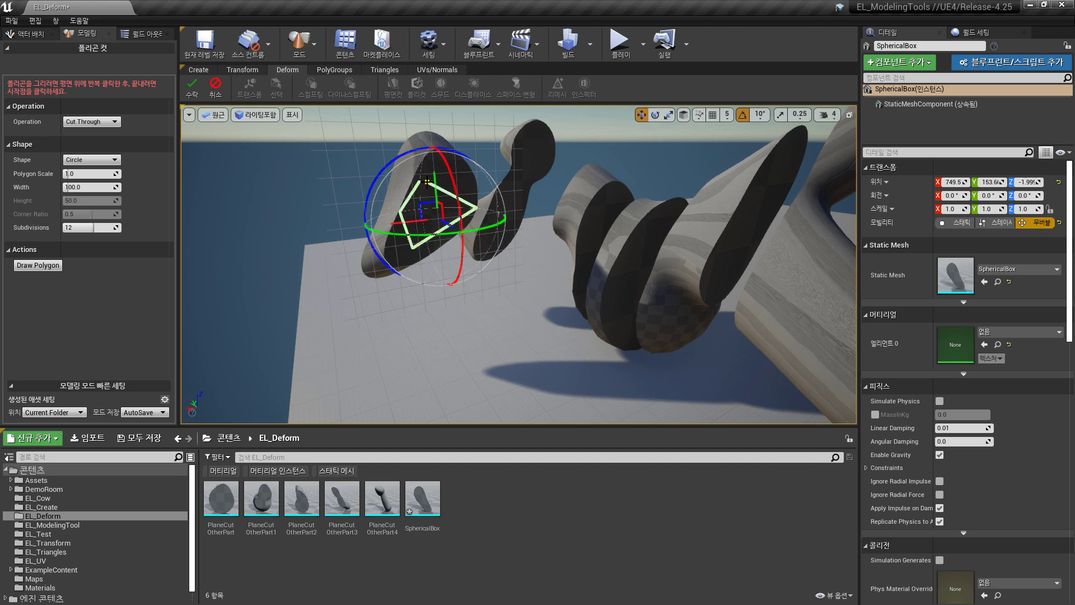
click(428, 182)
right_drag(480, 305, 480, 304)
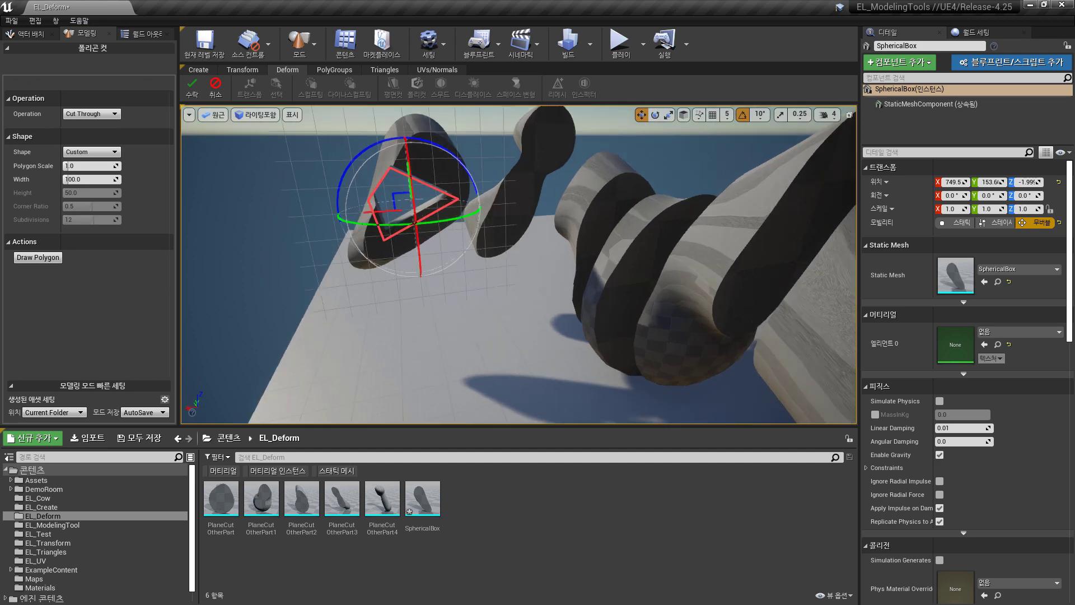
right_drag(433, 226, 439, 233)
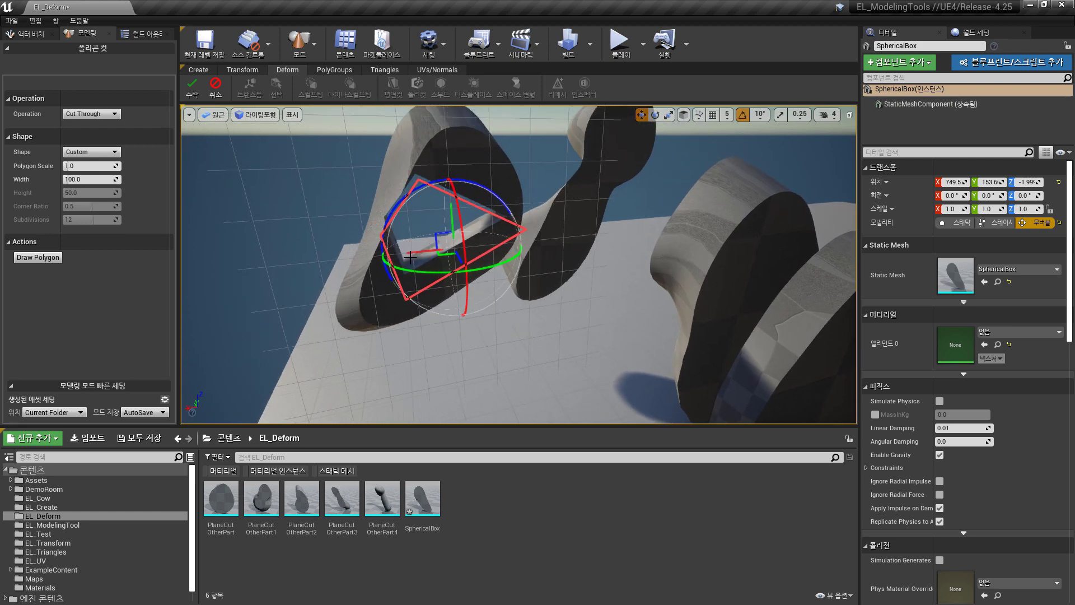
mouse_move(417, 252)
mouse_down()
mouse_move(393, 254)
mouse_move(411, 255)
mouse_up()
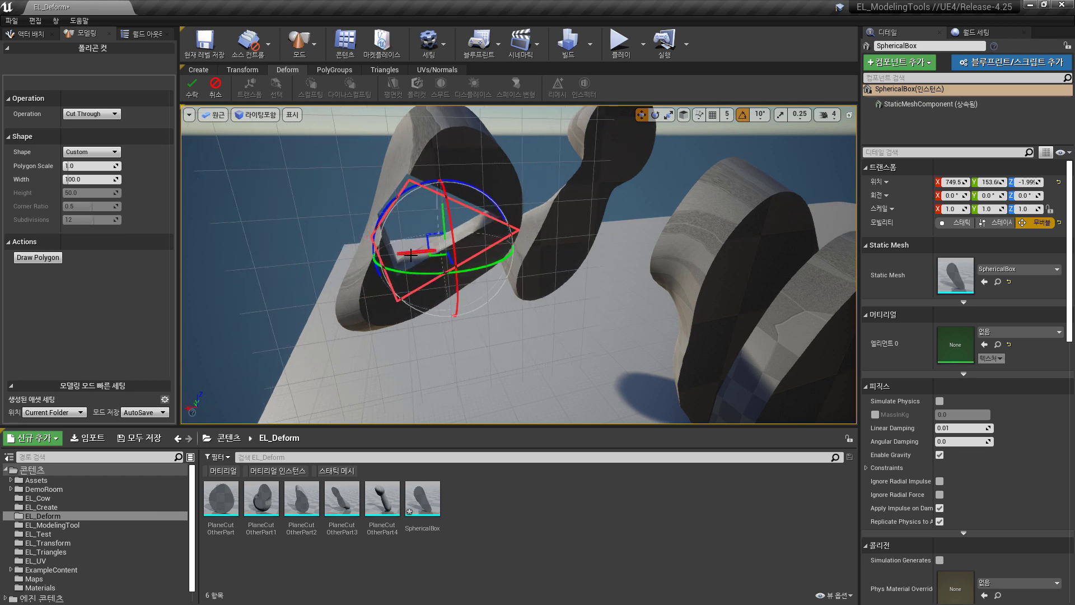
click(192, 91)
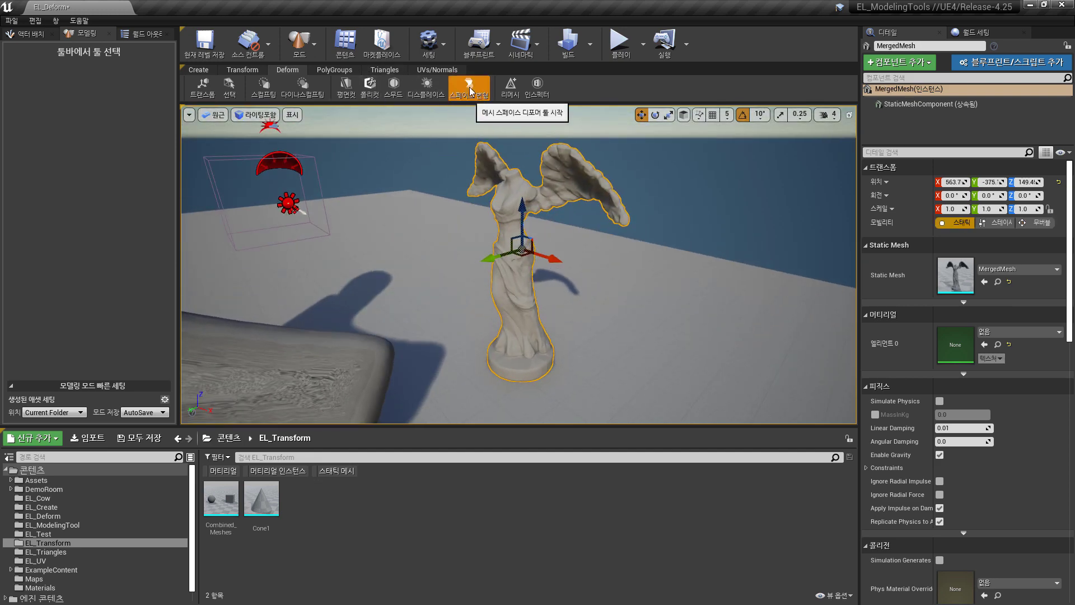
Bend the winged statue with the Mesh Space Deformer, using upper bound about 110, lower bound about -176 and modifier about 65 percent.
click(470, 87)
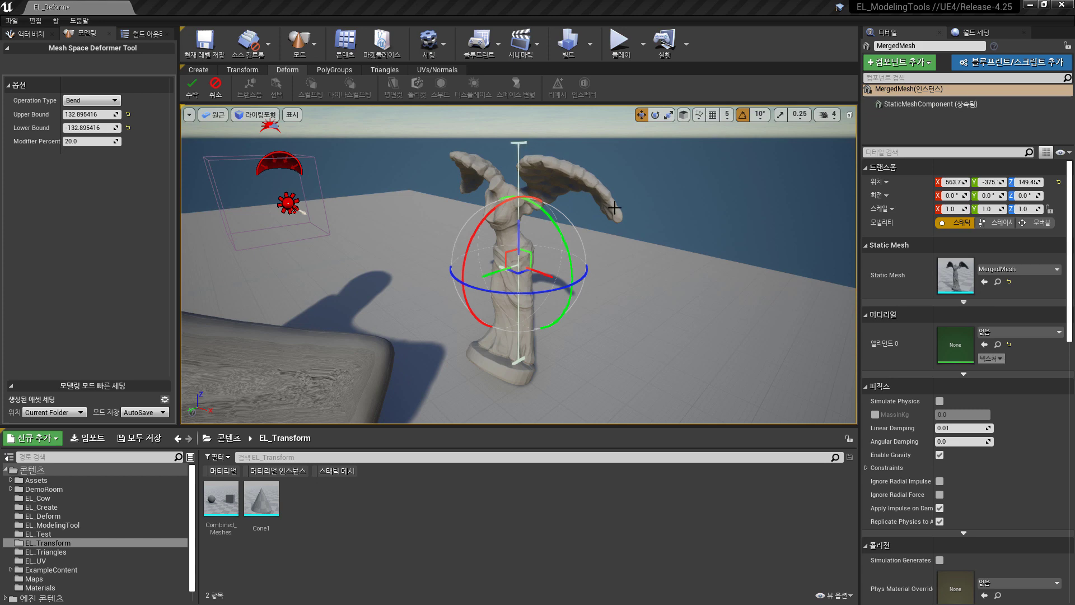
alt+drag(620, 226, 620, 202)
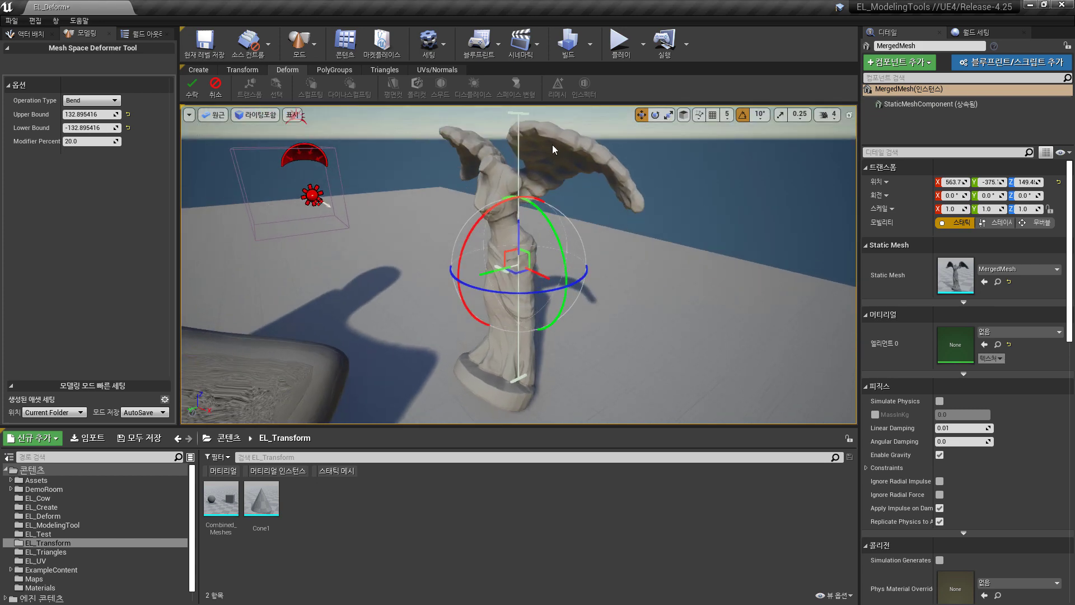
drag(519, 115, 518, 143)
drag(518, 381, 519, 410)
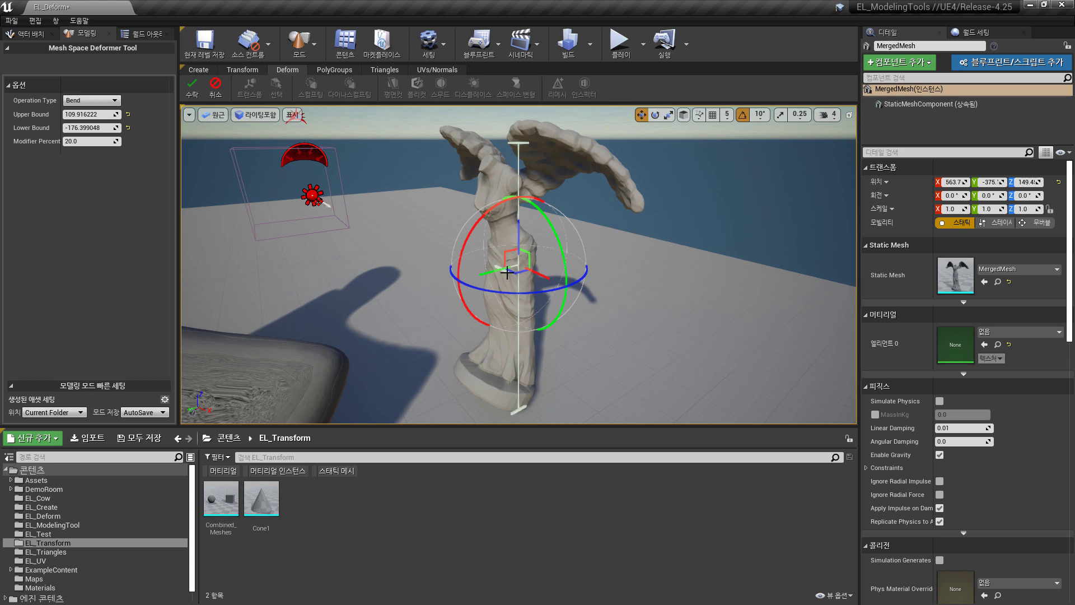
drag(507, 273, 464, 286)
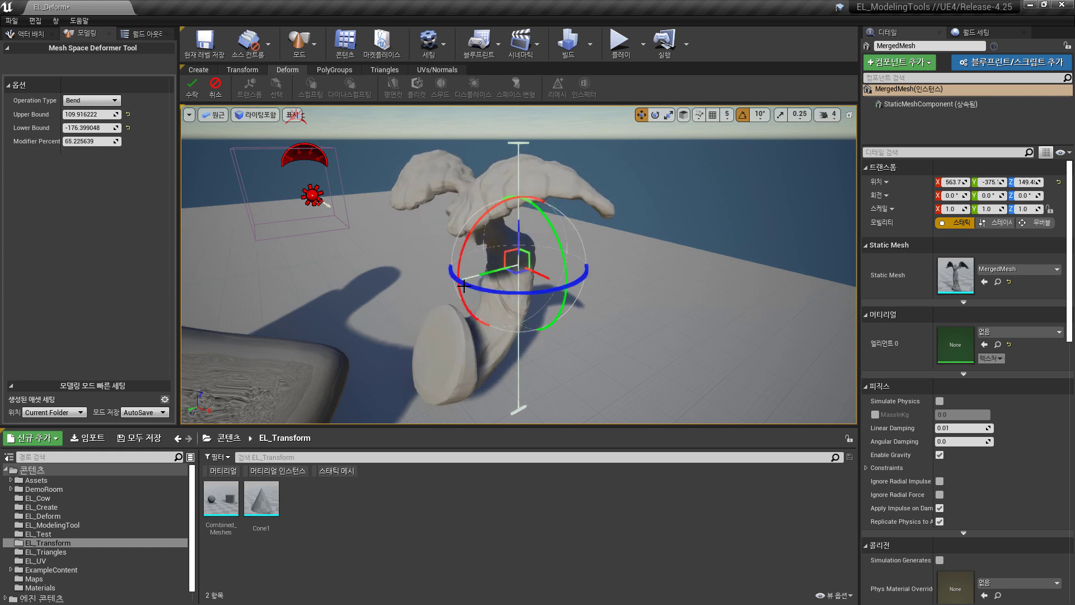
Twist the winged statue with the Mesh Space Deformer, using a modifier of about -259 percent, and accept the deformation.
click(93, 101)
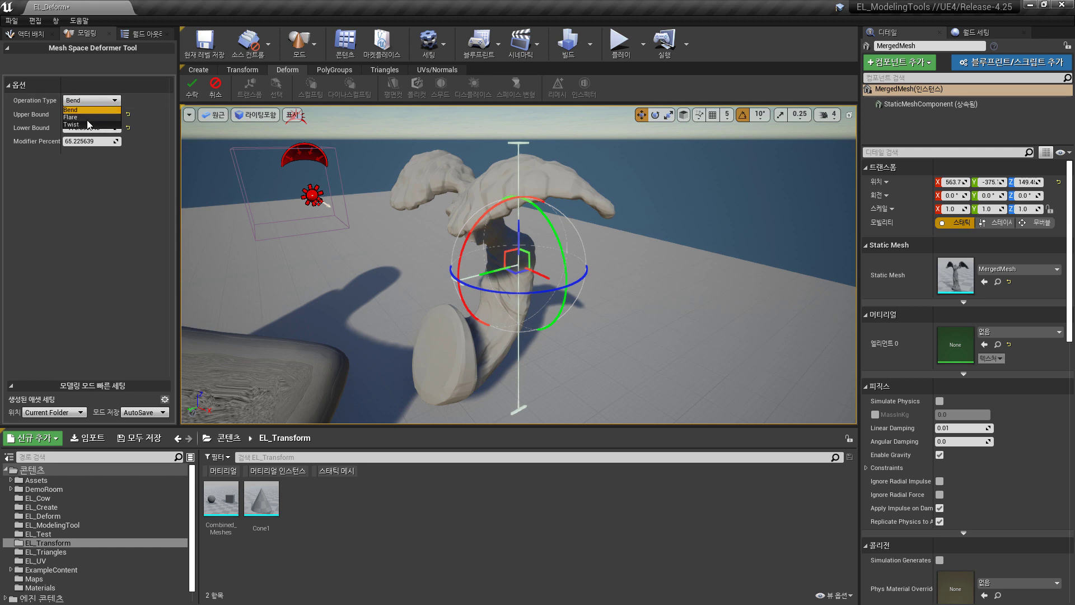
click(87, 125)
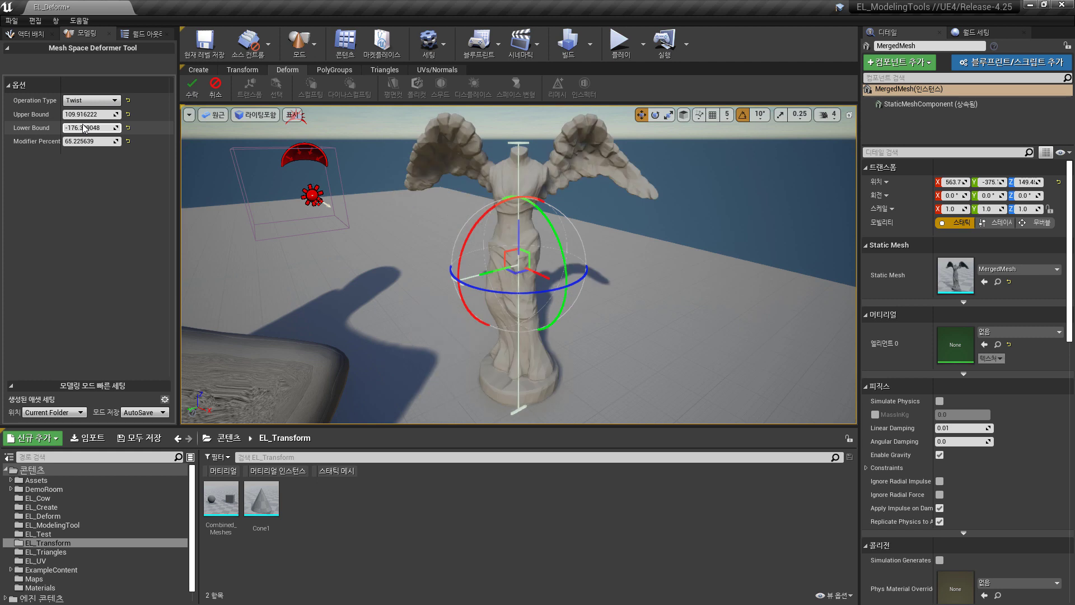
scroll(349, 267, up, 5)
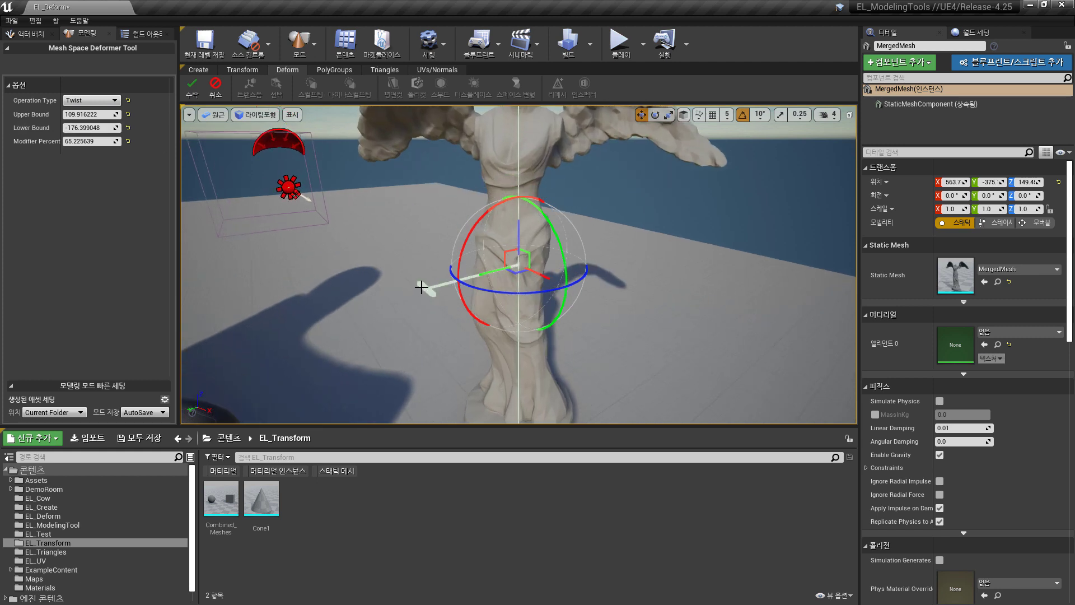
drag(422, 286, 759, 278)
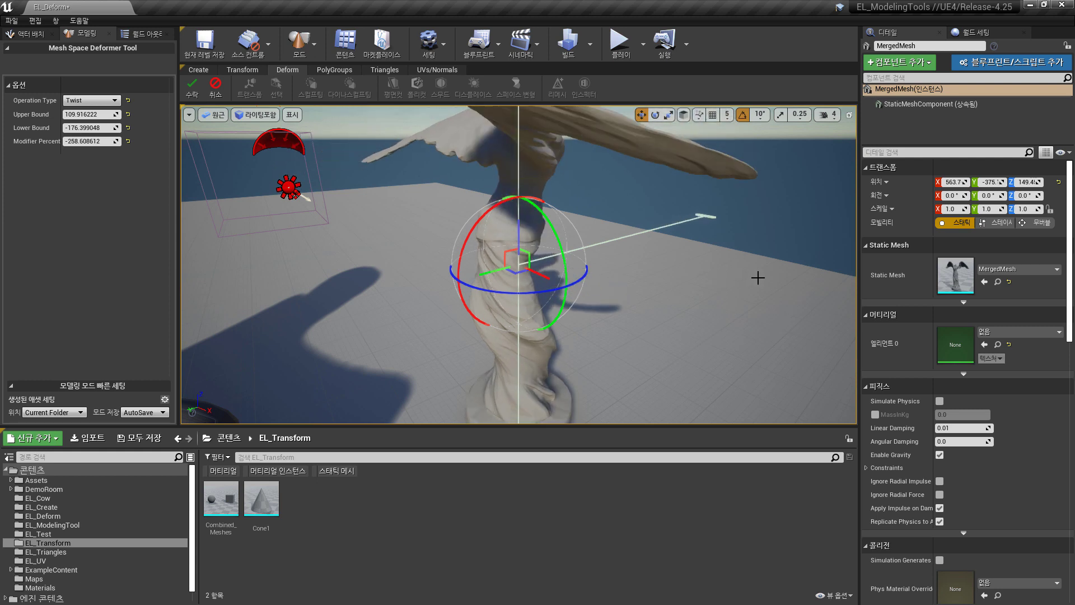
click(193, 90)
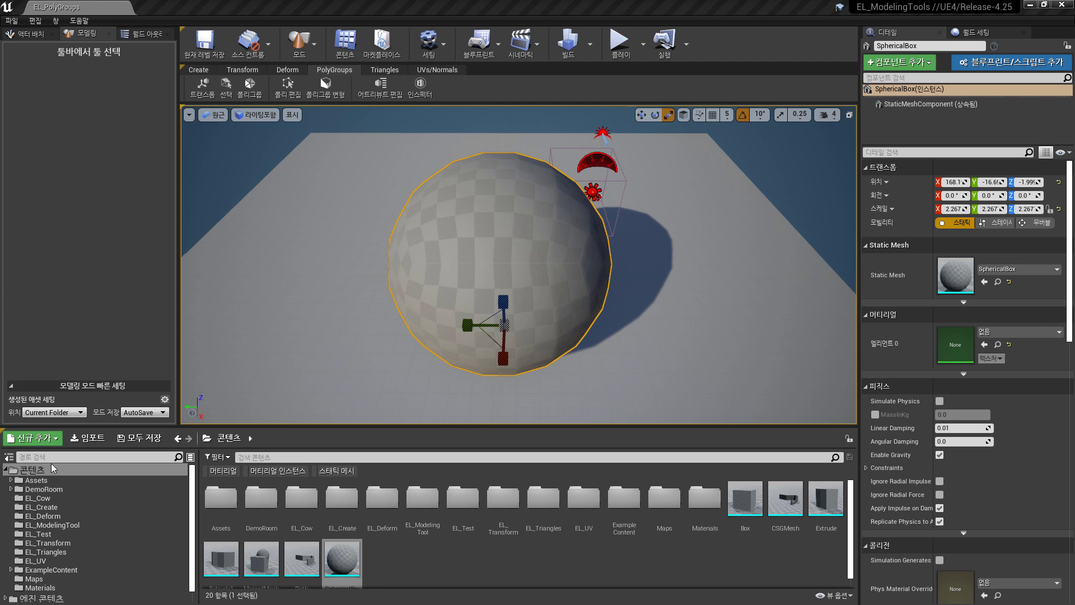
Start the Mesh Selection tool on the SphericalBox and set the face color mode to By Group.
click(228, 89)
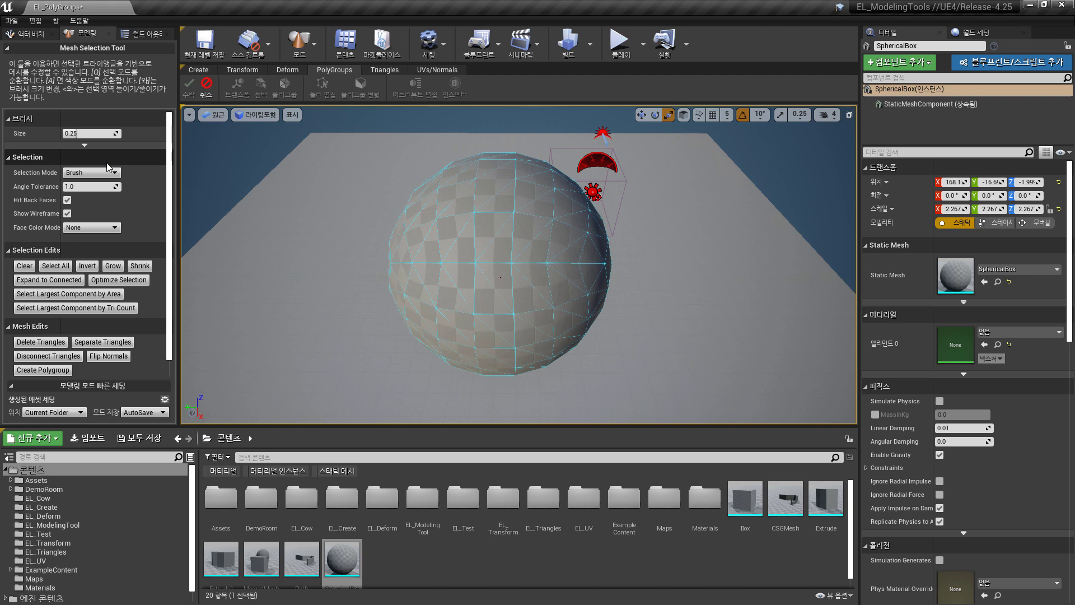
click(79, 228)
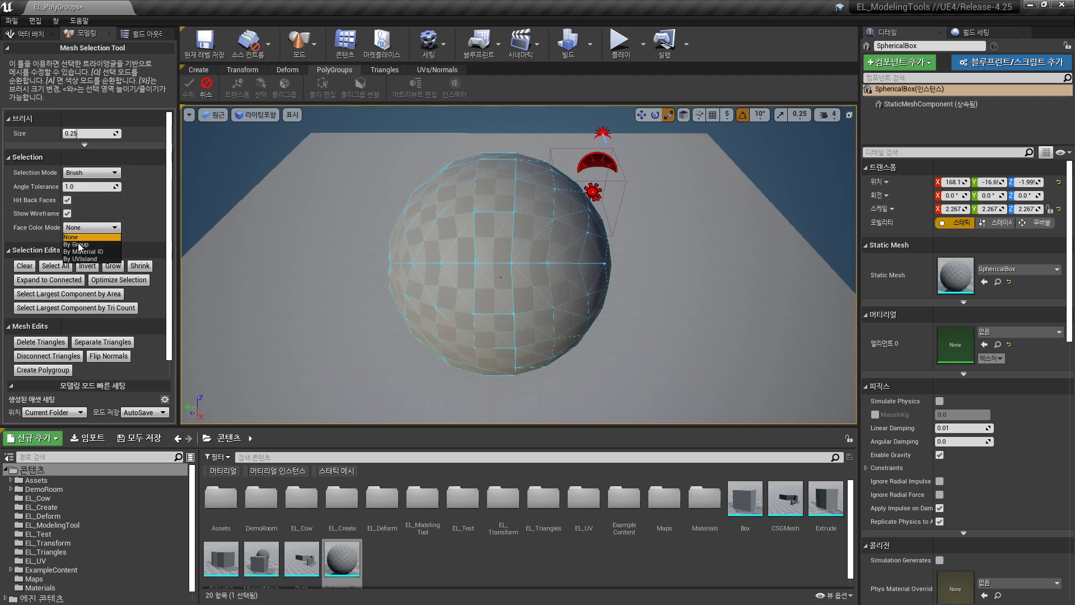
click(78, 244)
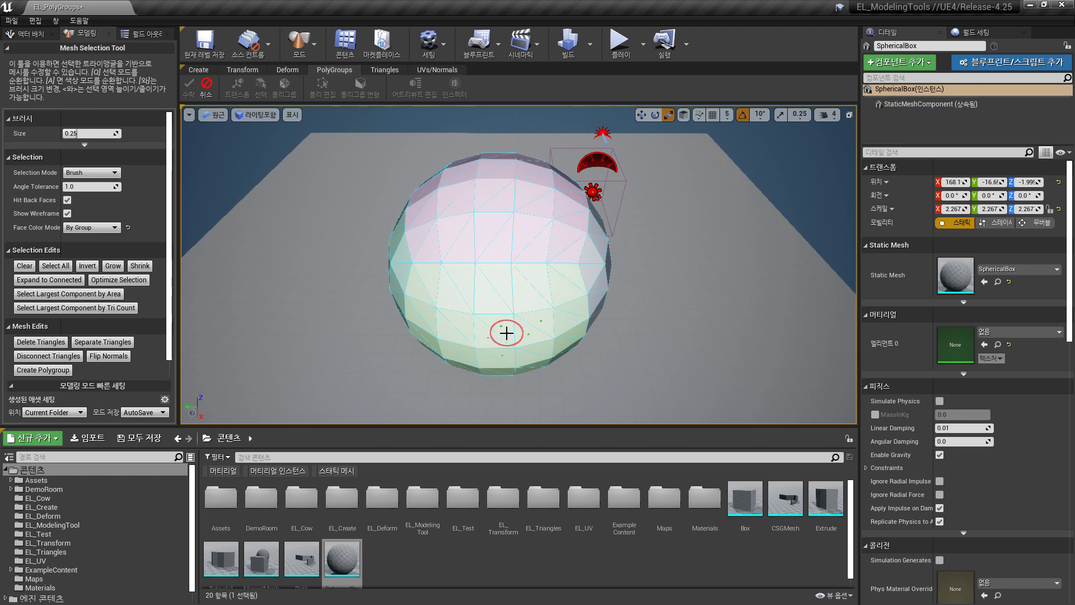
Brush-select a rectangular block of triangles on the sphere's lower front, deselect the stray triangle, create a polygroup from them, and accept.
scroll(509, 330, up, 2)
mouse_move(446, 281)
mouse_down()
mouse_move(461, 338)
mouse_move(542, 314)
mouse_move(473, 318)
mouse_move(508, 370)
mouse_move(528, 327)
mouse_up()
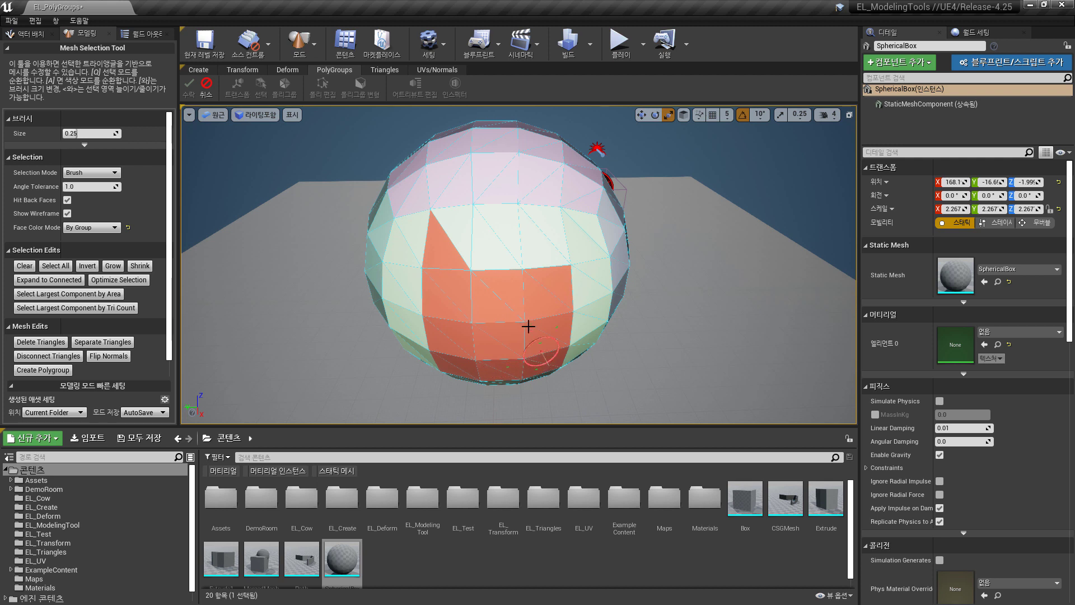
shift+click(435, 236)
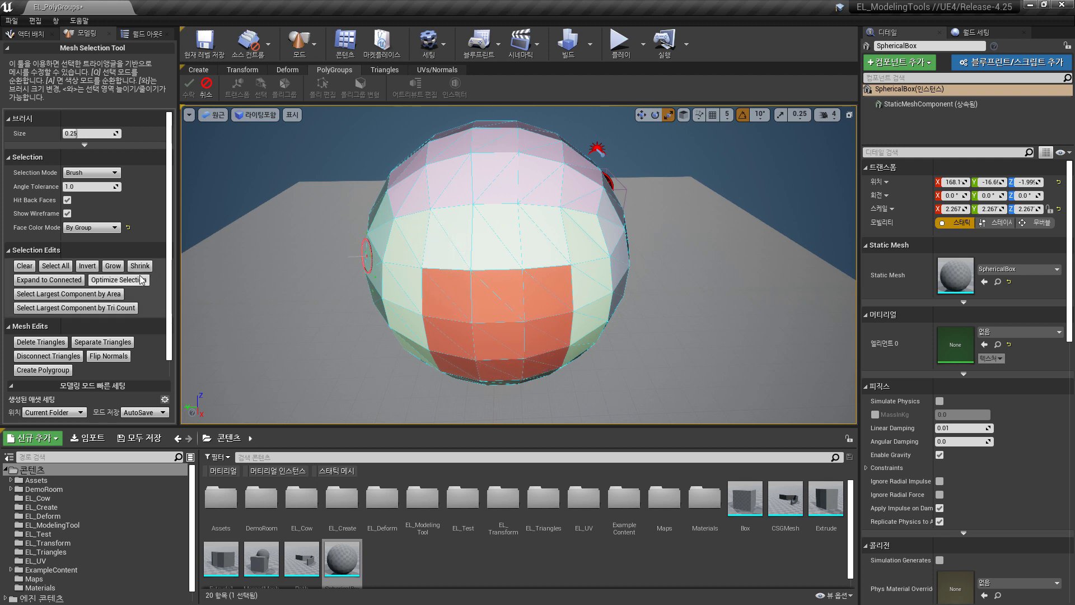
click(59, 370)
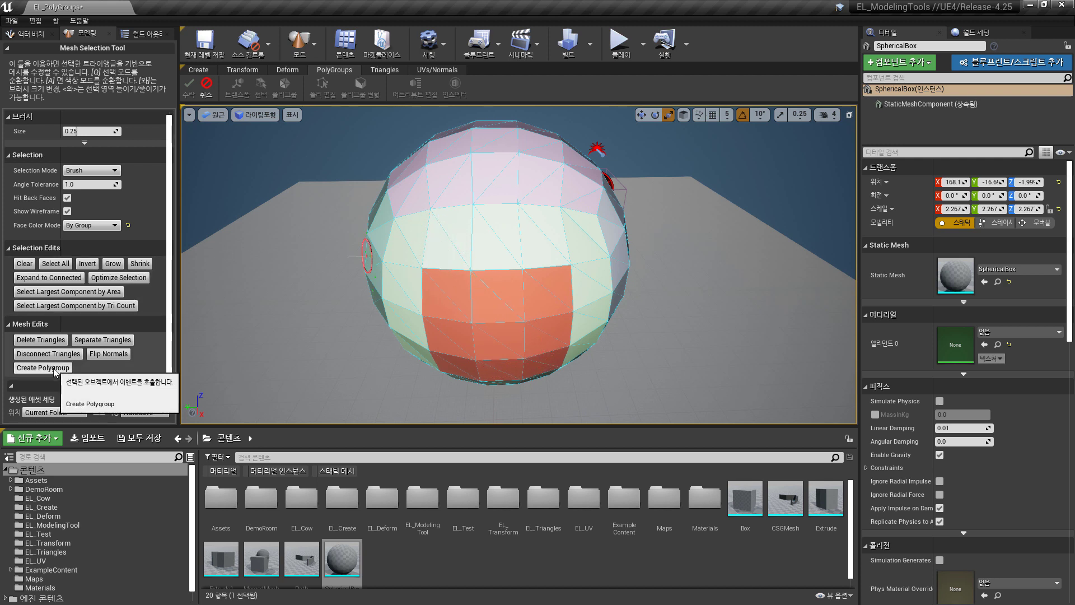
click(55, 370)
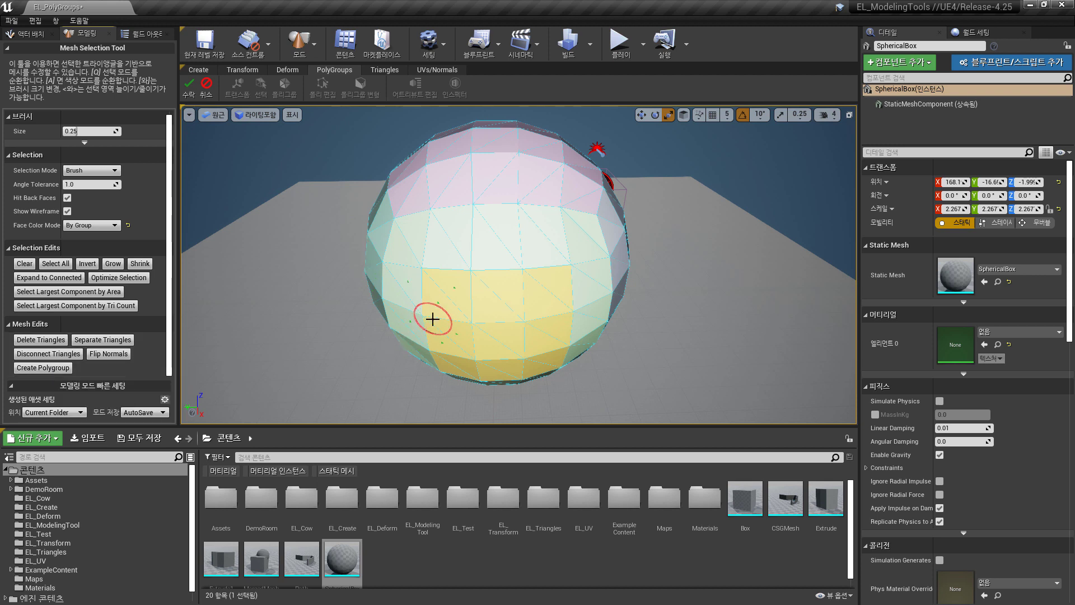
click(189, 85)
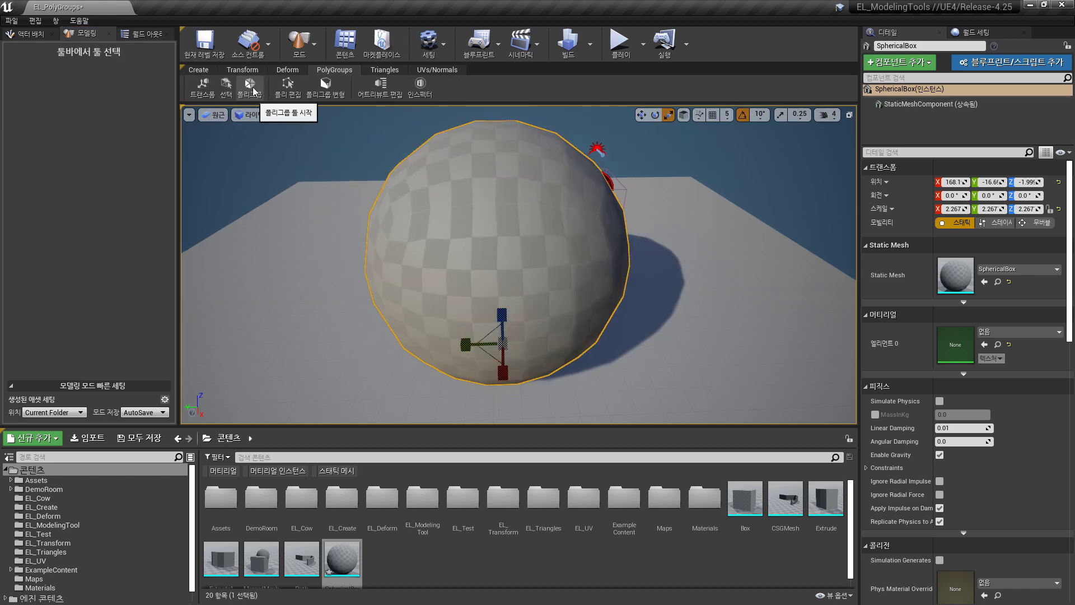
Try regrouping the sphere's faces by Face Normal Deviation with an angle tolerance of about 15.24.
click(253, 91)
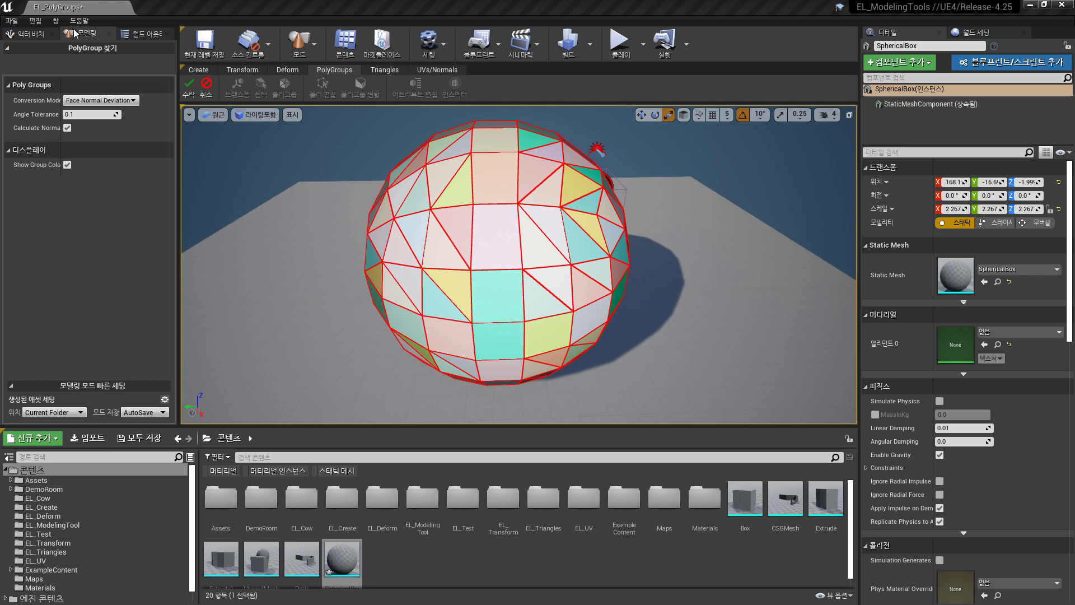
drag(89, 115, 115, 114)
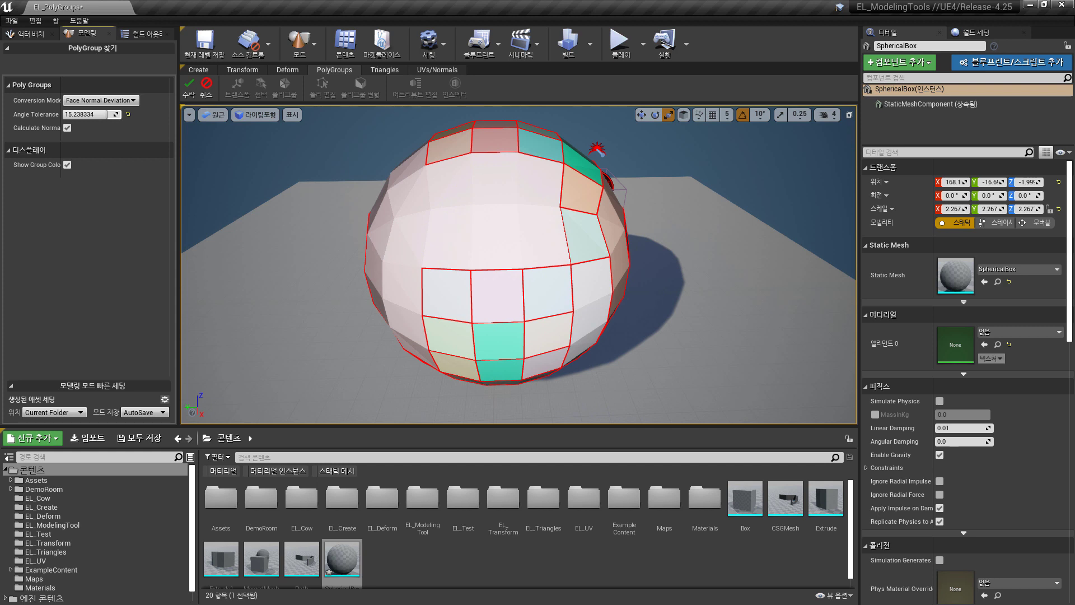
click(190, 85)
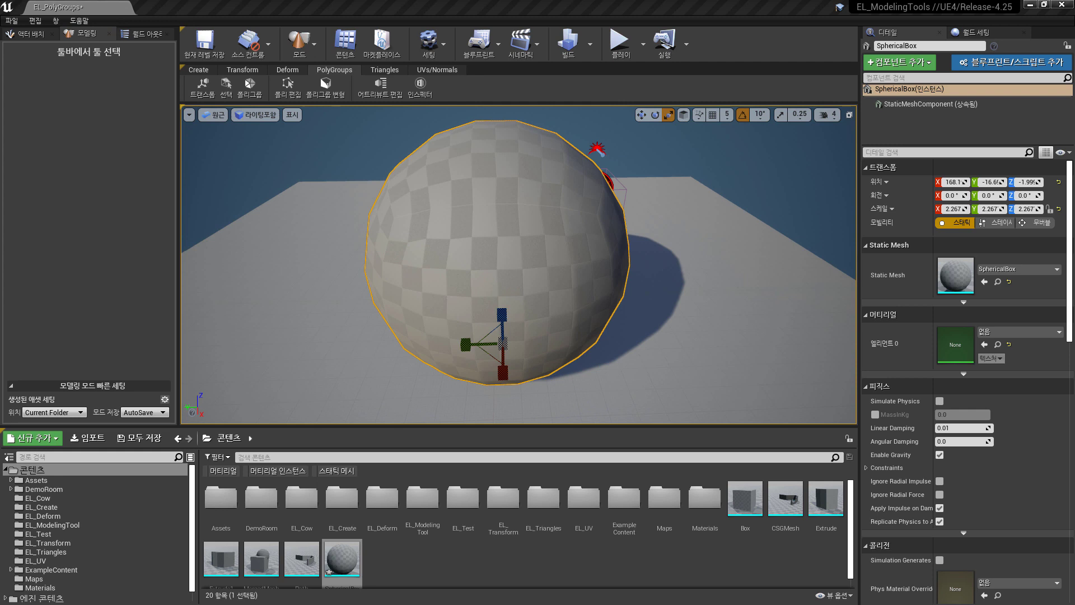
Extrude the polygroup surrounding the rectangular front patch outward from the sphere with the PolyGroup Edit tool.
click(289, 88)
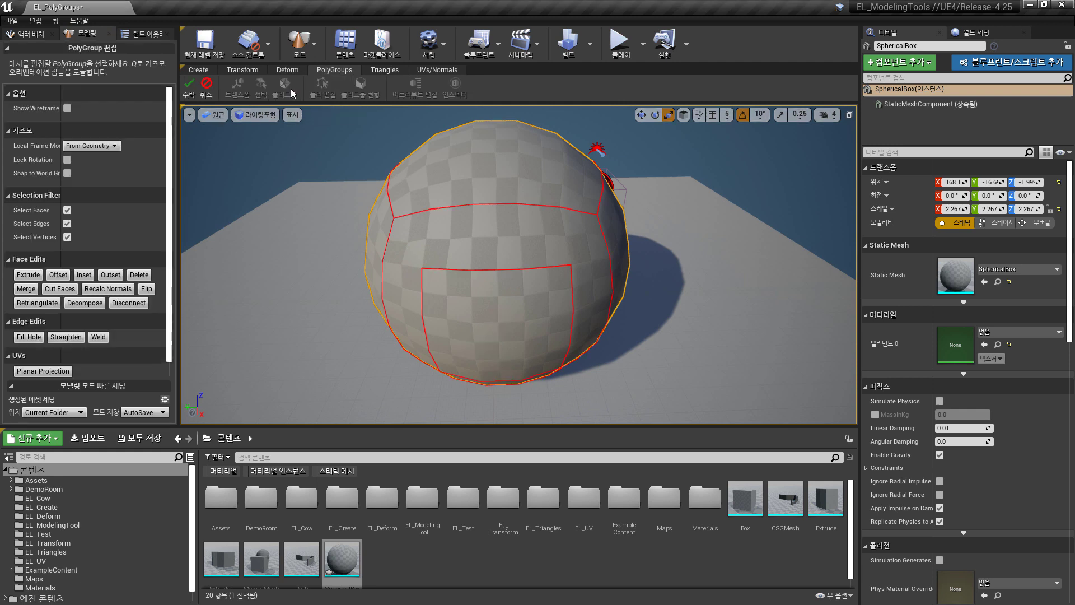
click(437, 230)
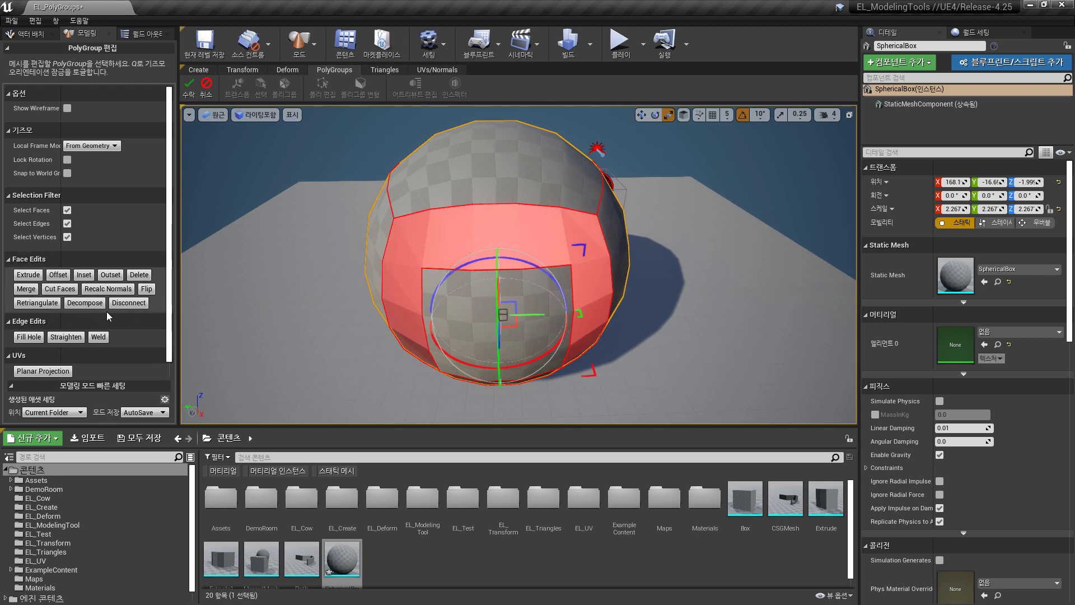
click(28, 274)
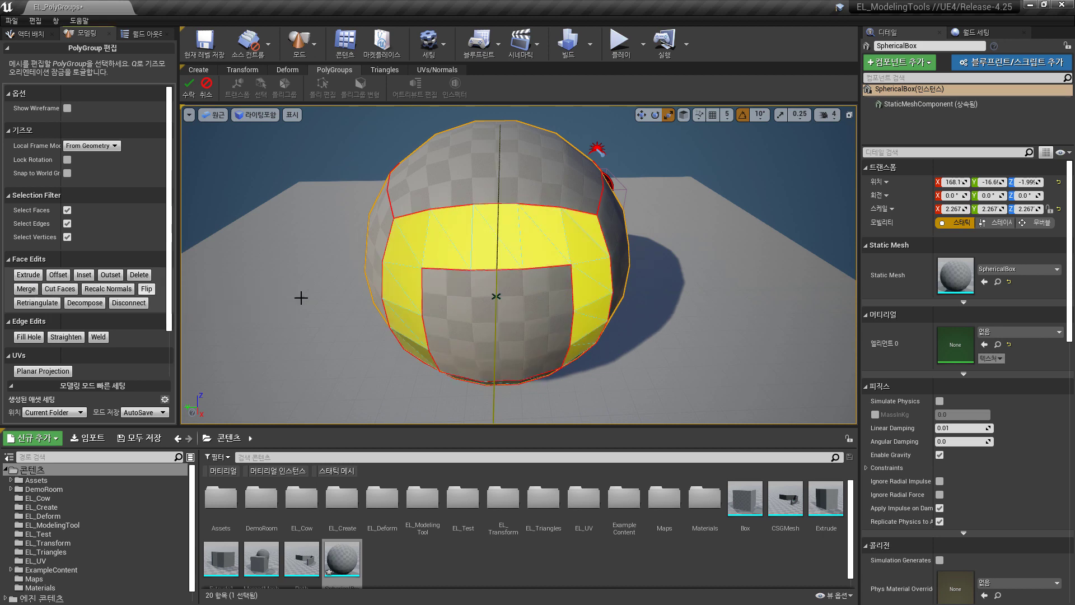
click(405, 254)
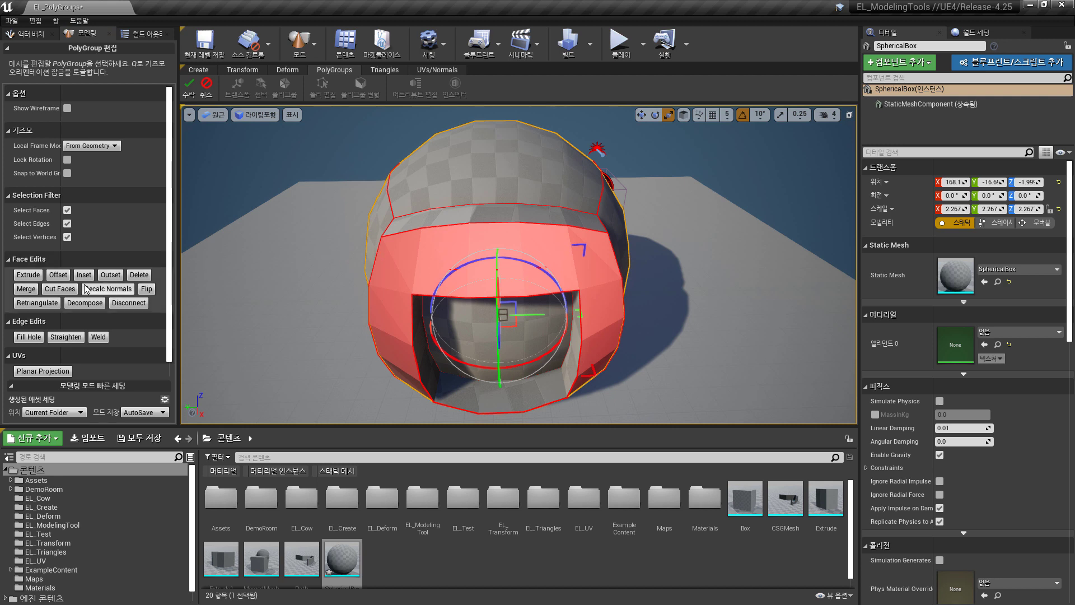
Try Cut Faces on the extruded front polygroup, and accept the polygroup edits.
click(66, 289)
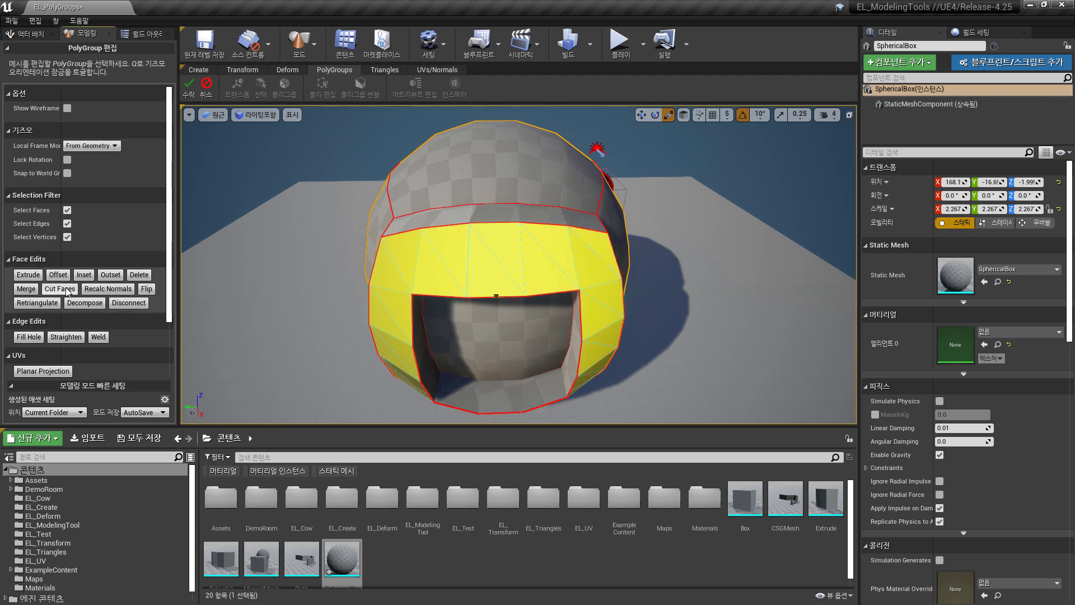
click(66, 289)
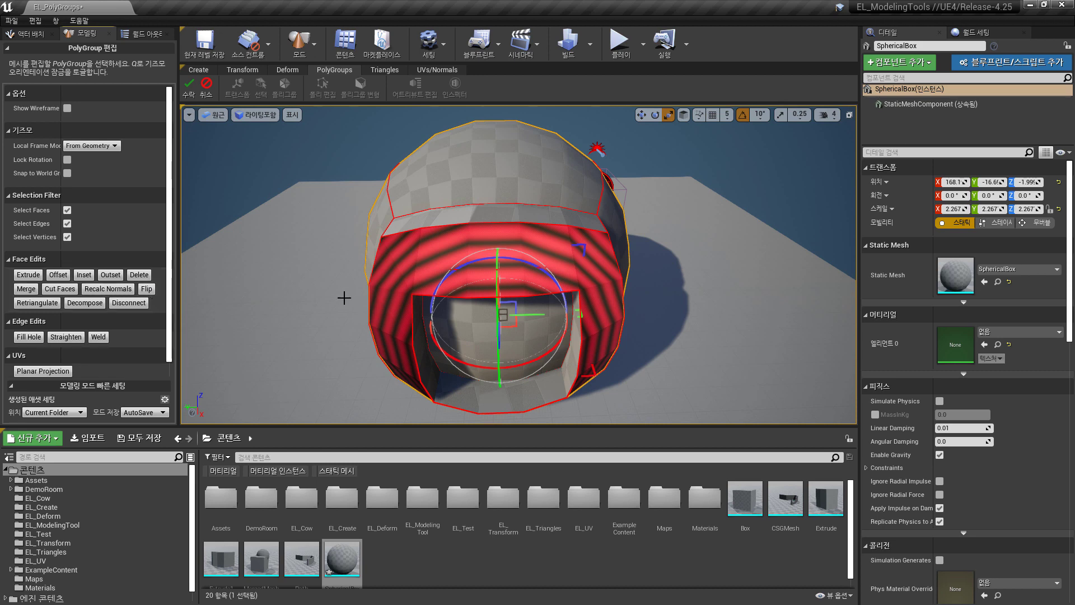
alt+drag(348, 295, 264, 293)
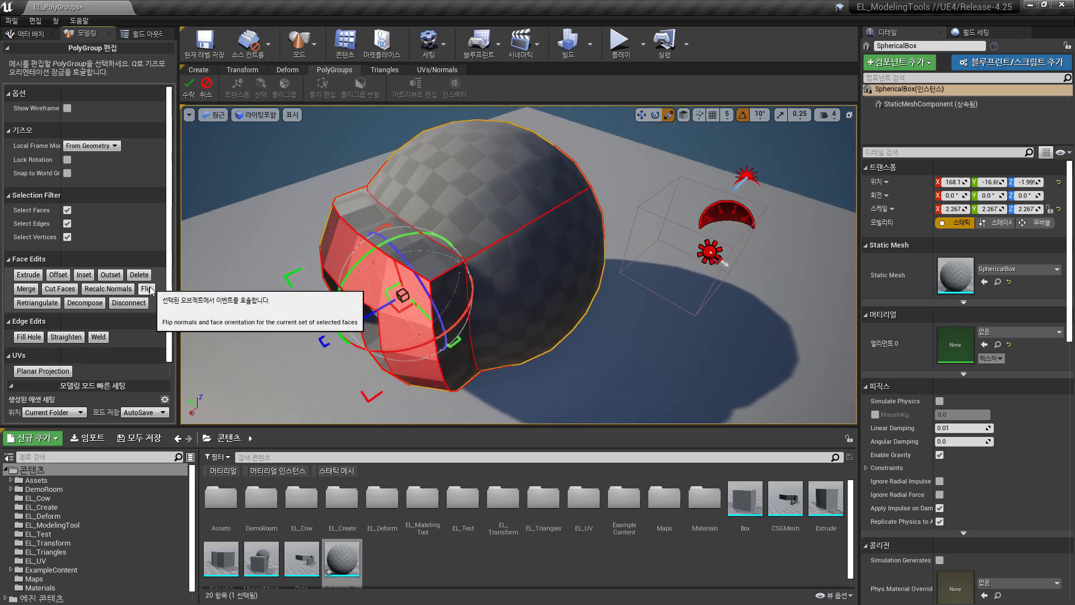
click(189, 87)
Try to deform the upper front edge of the extruded block with PolyGroup Deform, using Laplacian deformation and Translate mode.
click(360, 84)
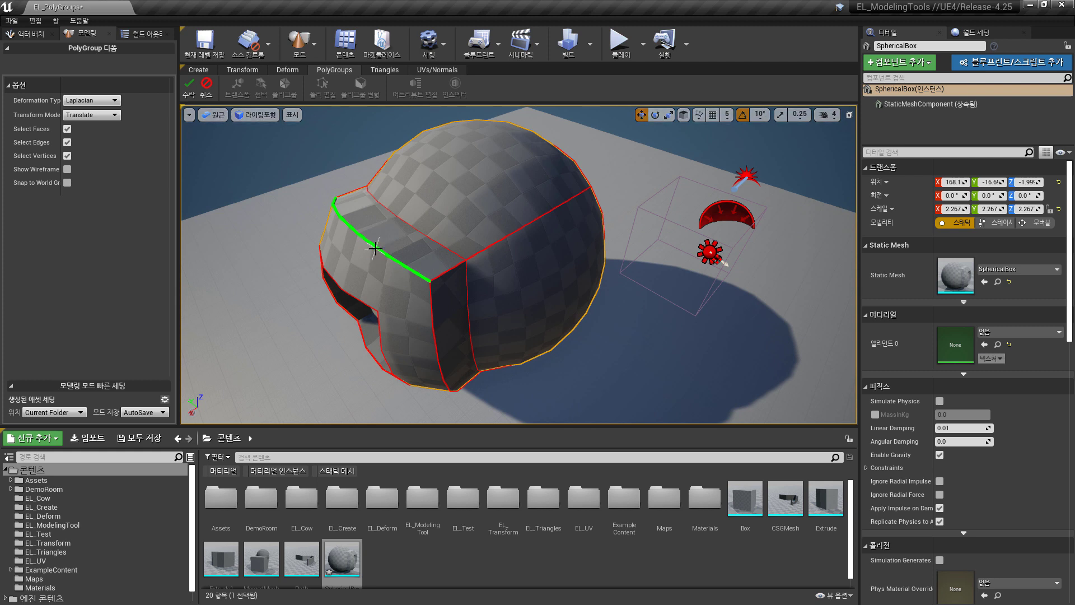
drag(375, 248, 347, 200)
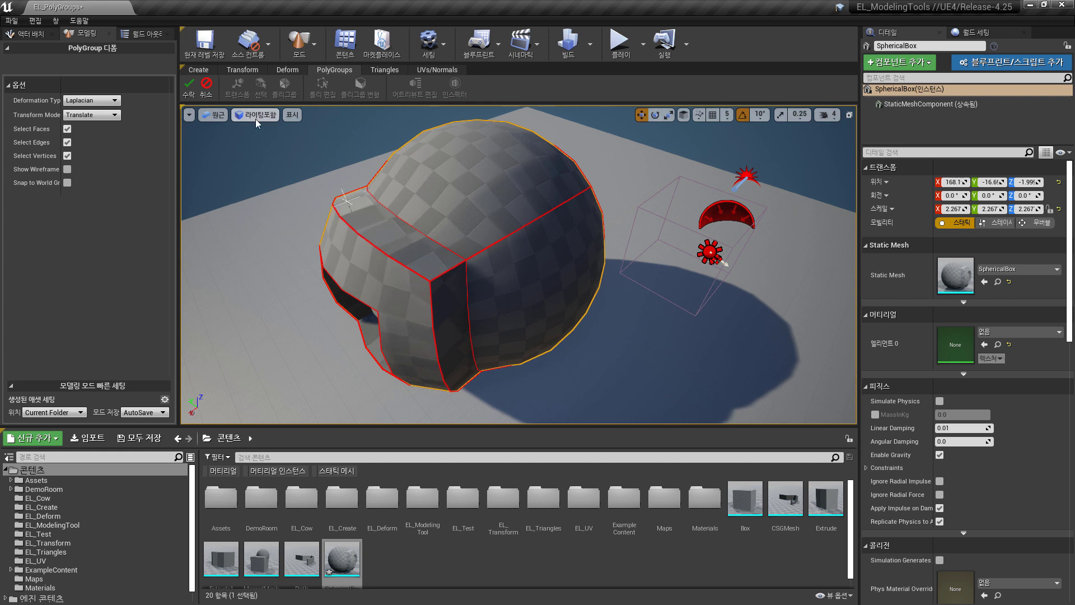
click(190, 88)
click(377, 90)
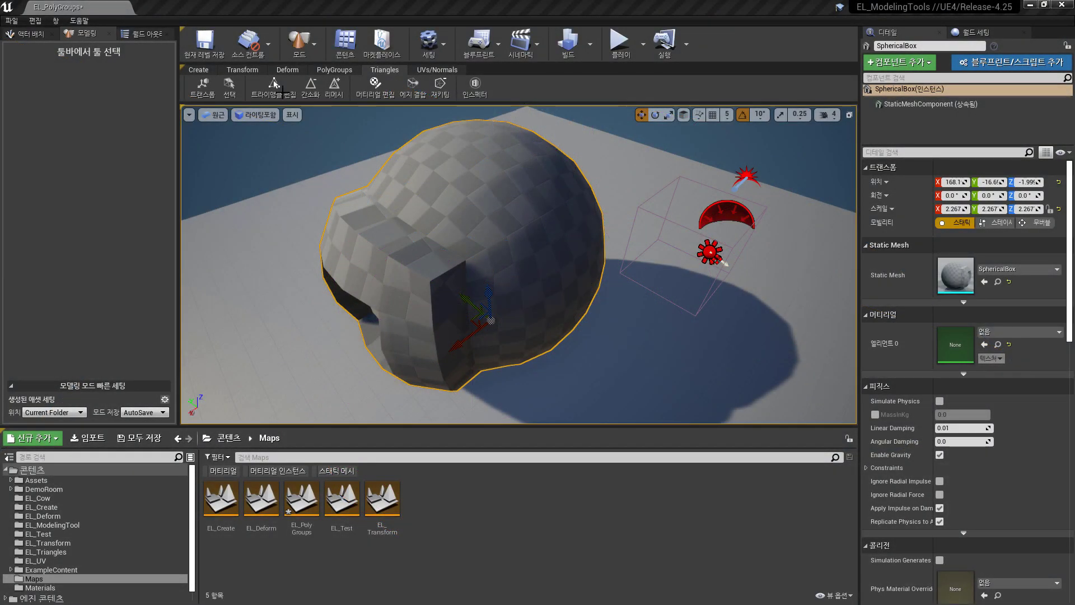
Select neighbouring triangles at the extruded block's upper corner with the triangle editing tool, and close the tool.
click(274, 86)
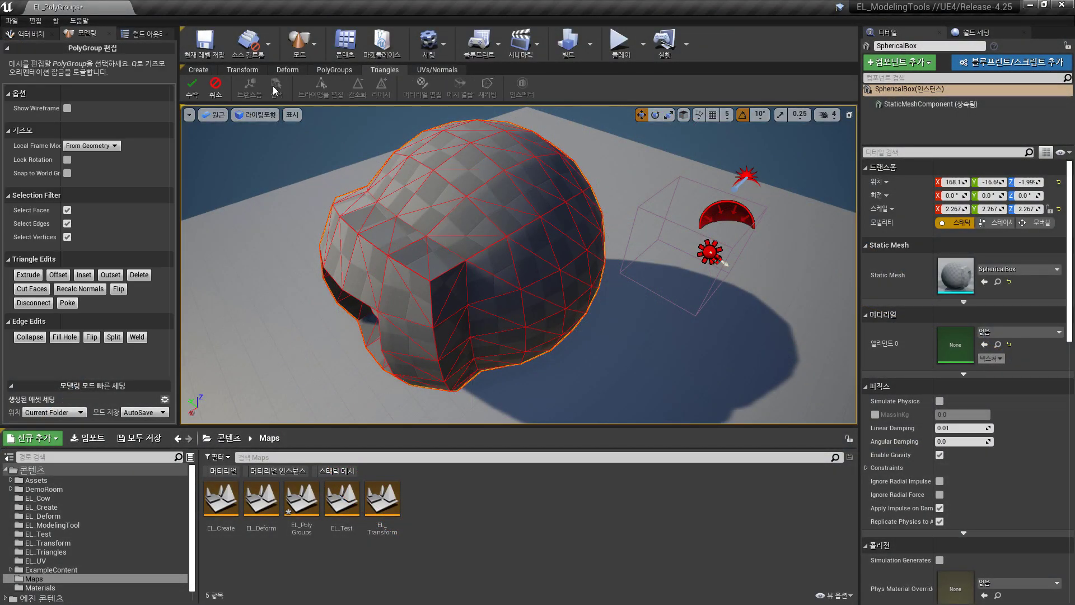
click(432, 273)
shift+click(407, 258)
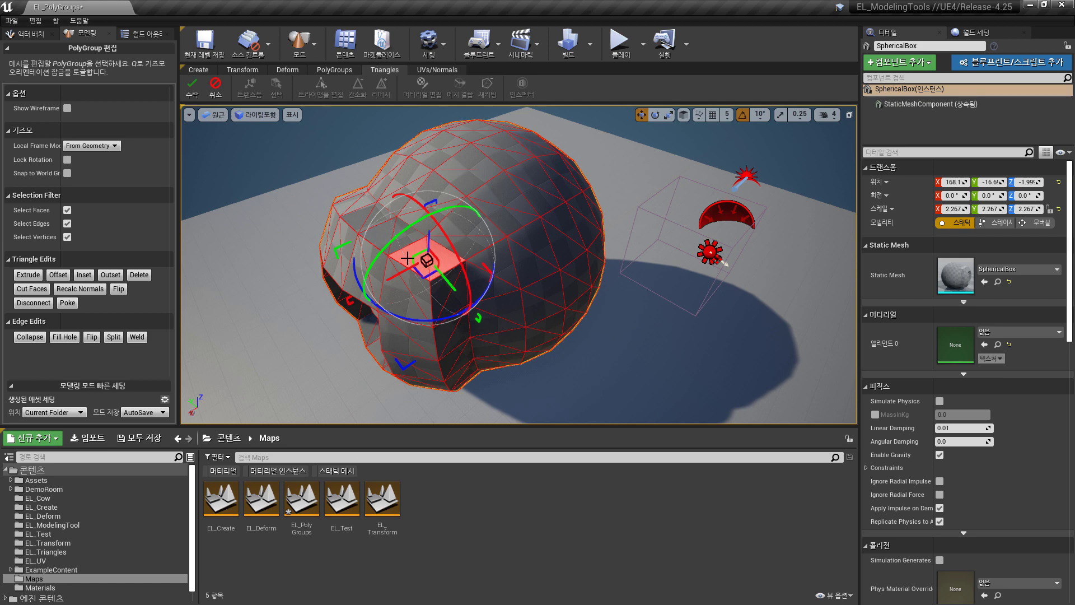
key(Return)
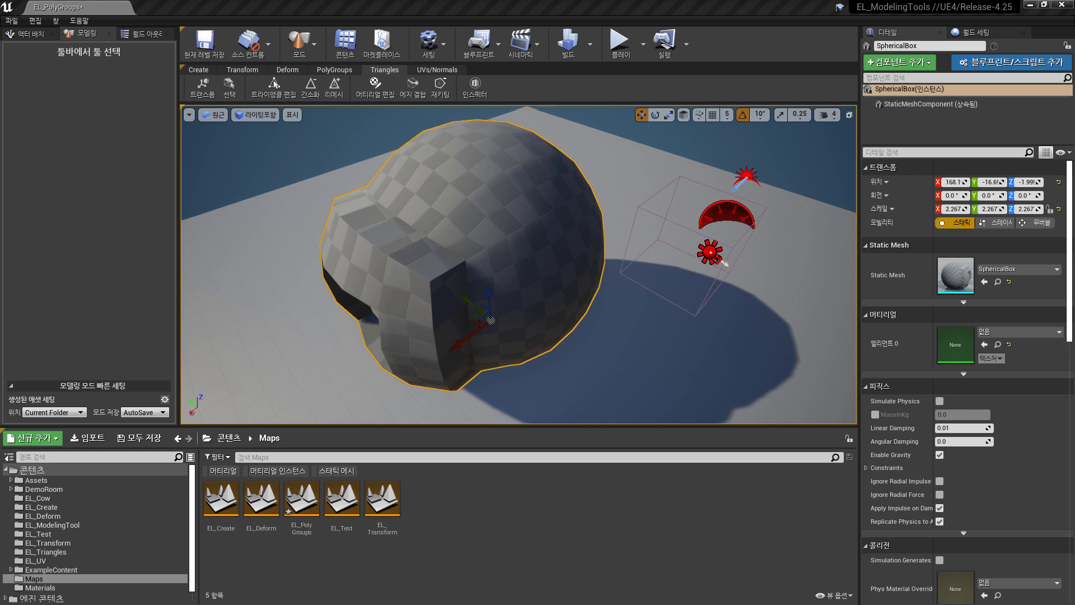
Open the EL_Test folder, inspect the three merged cube-and-cone meshes individually, and compare them in wireframe and lit views.
click(37, 533)
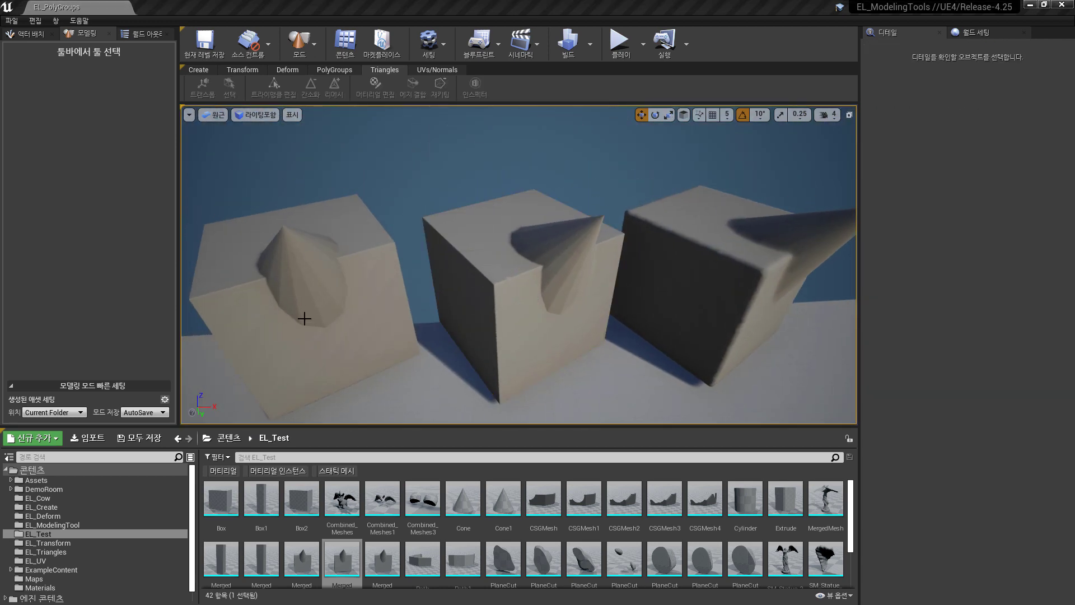
click(302, 318)
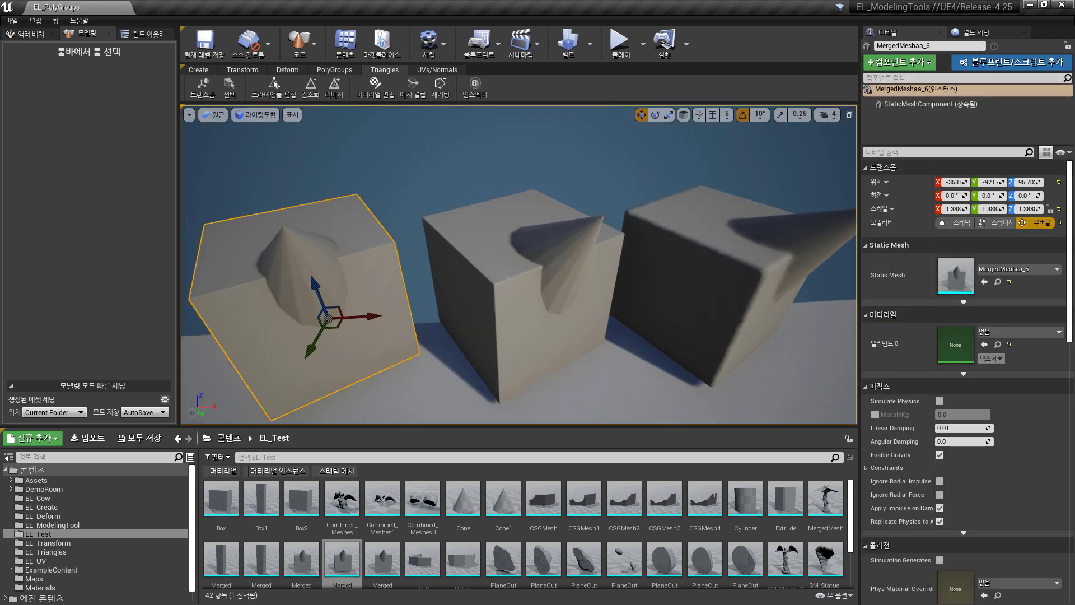
click(513, 308)
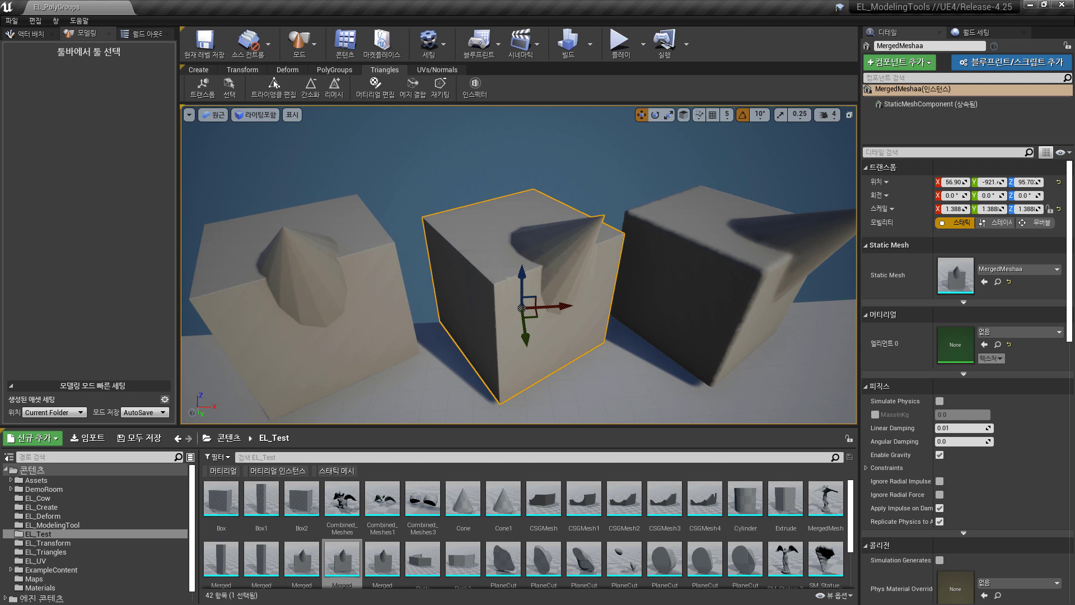
click(712, 315)
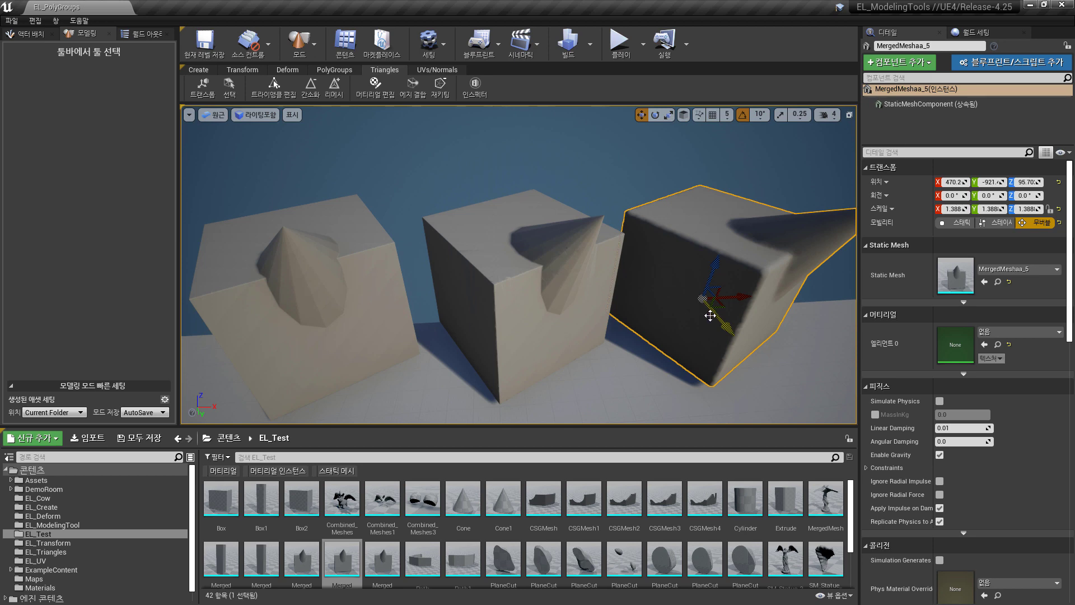
key(Escape)
key(alt+1)
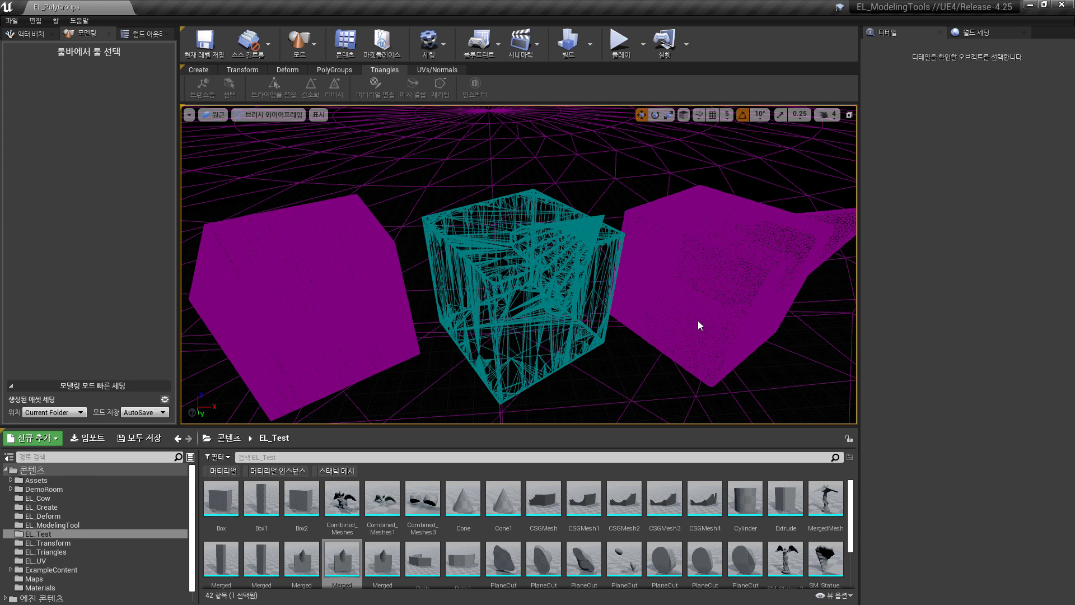
key(alt+4)
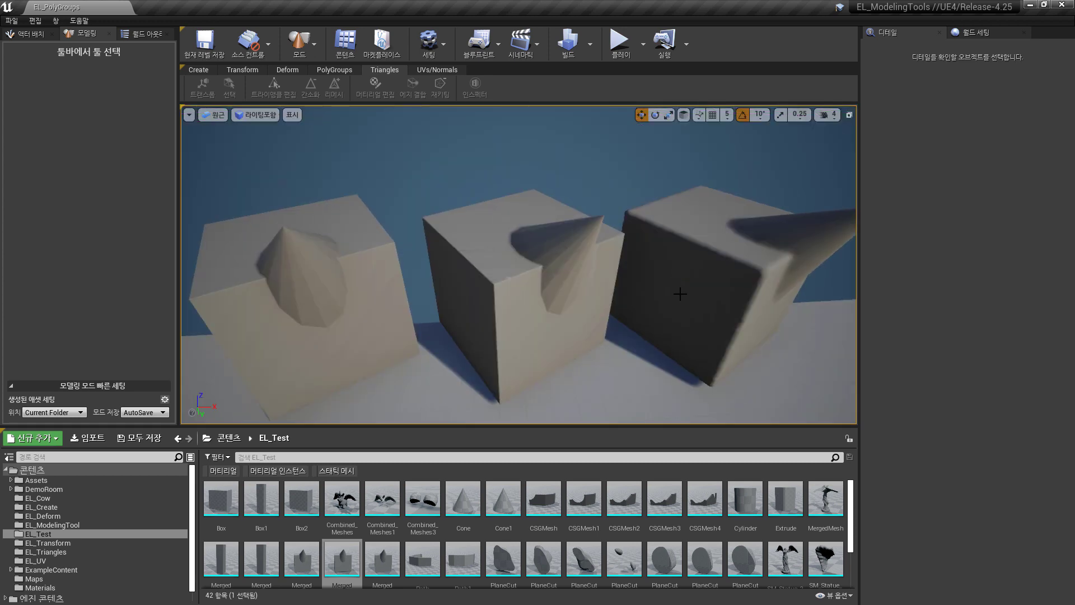
Open the checkered spherical mesh for material editing, add a second material slot, and set the selected material to 1.
scroll(674, 299, down, 6)
alt+drag(623, 334, 623, 274)
click(622, 334)
key(f)
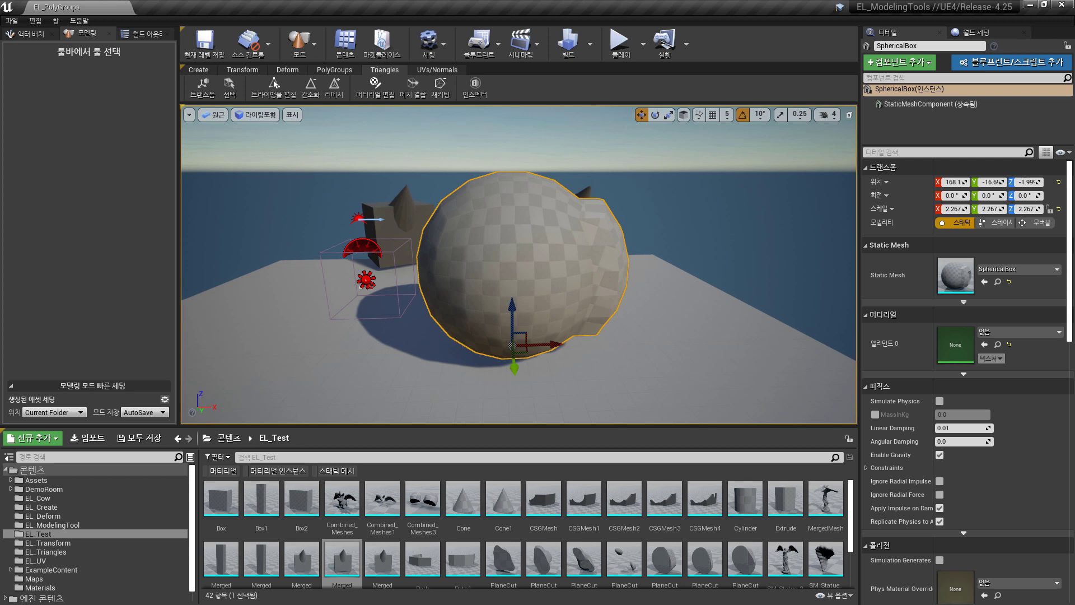
click(374, 85)
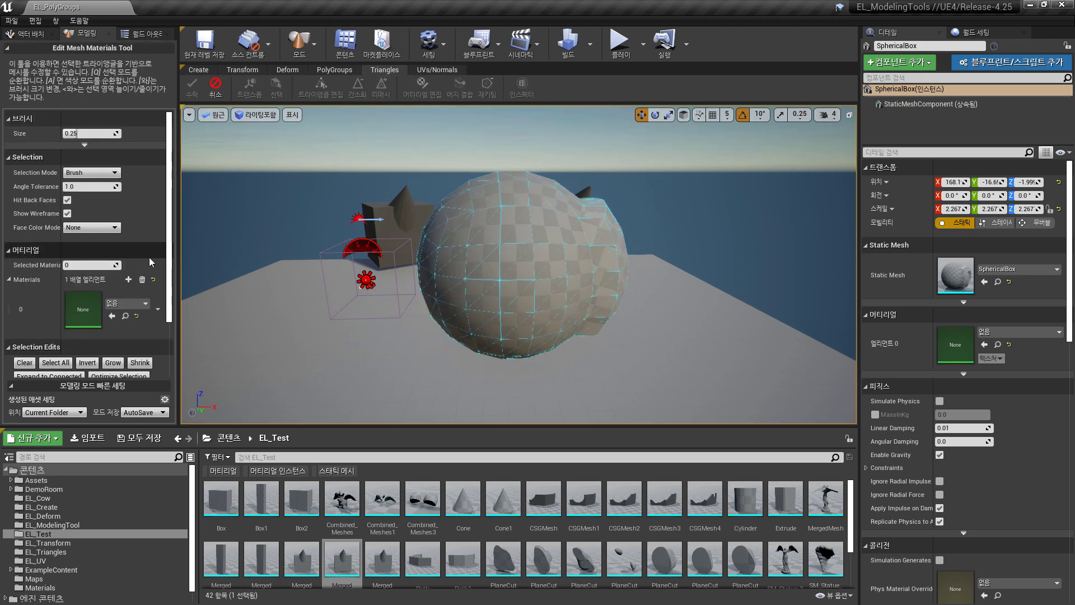
click(128, 279)
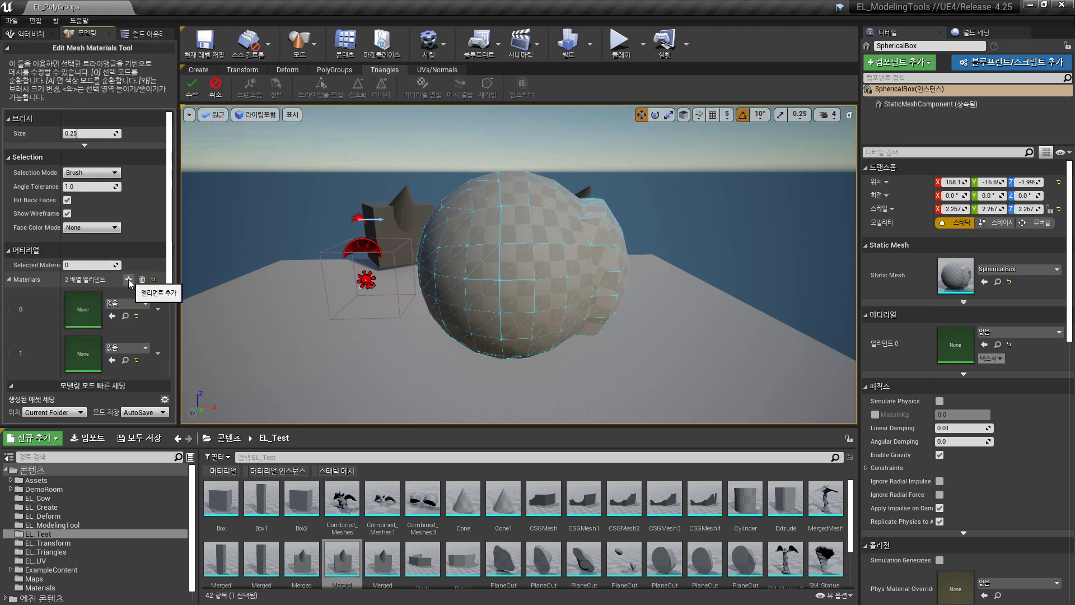
click(90, 261)
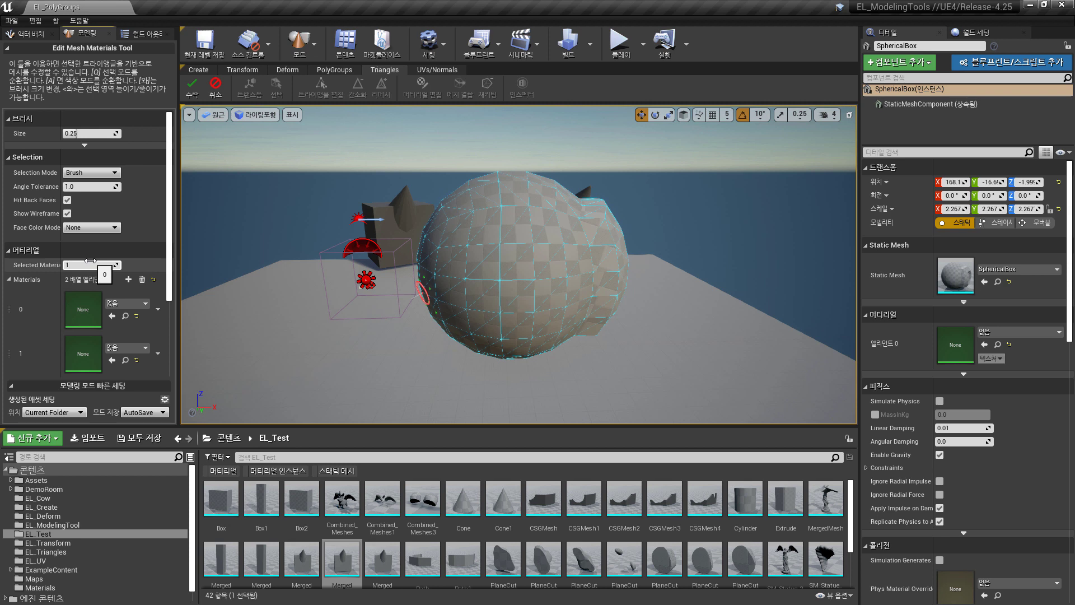
key(Return)
Brush-select the block of faces on the sphere's front, assign the selected material to them, and accept the material edits.
mouse_move(504, 218)
mouse_down()
mouse_move(487, 250)
mouse_move(487, 320)
mouse_move(547, 284)
mouse_move(539, 235)
mouse_up()
shift+drag(445, 240, 447, 276)
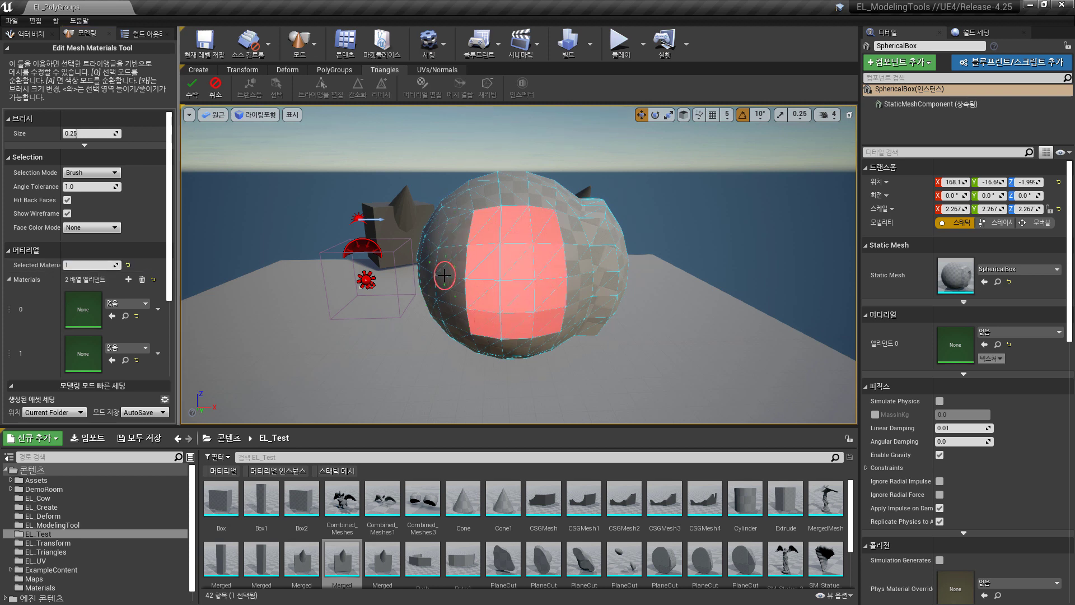
scroll(110, 337, down, 5)
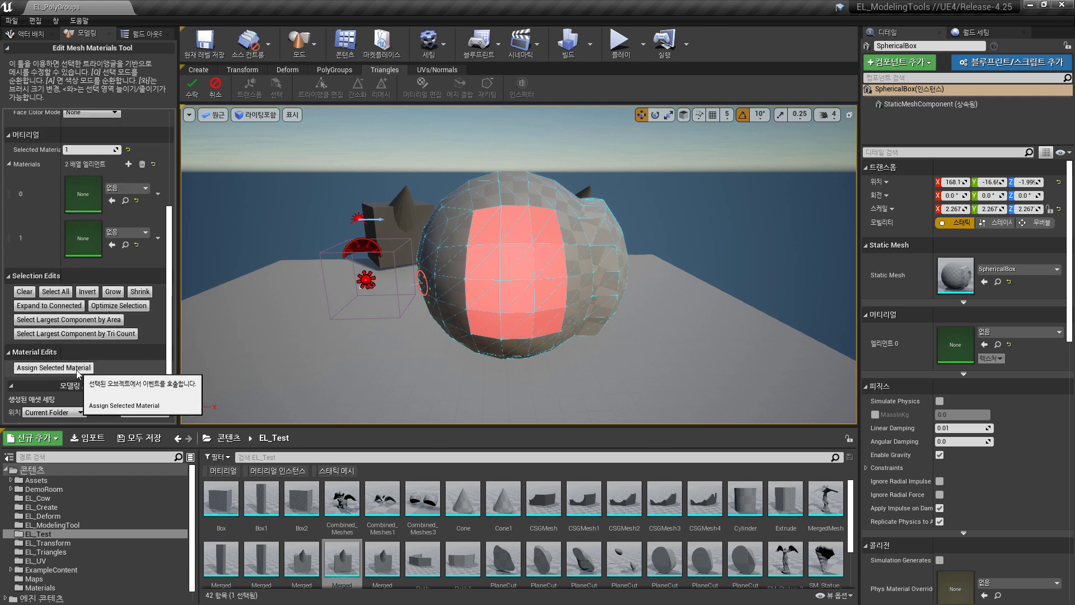
click(54, 367)
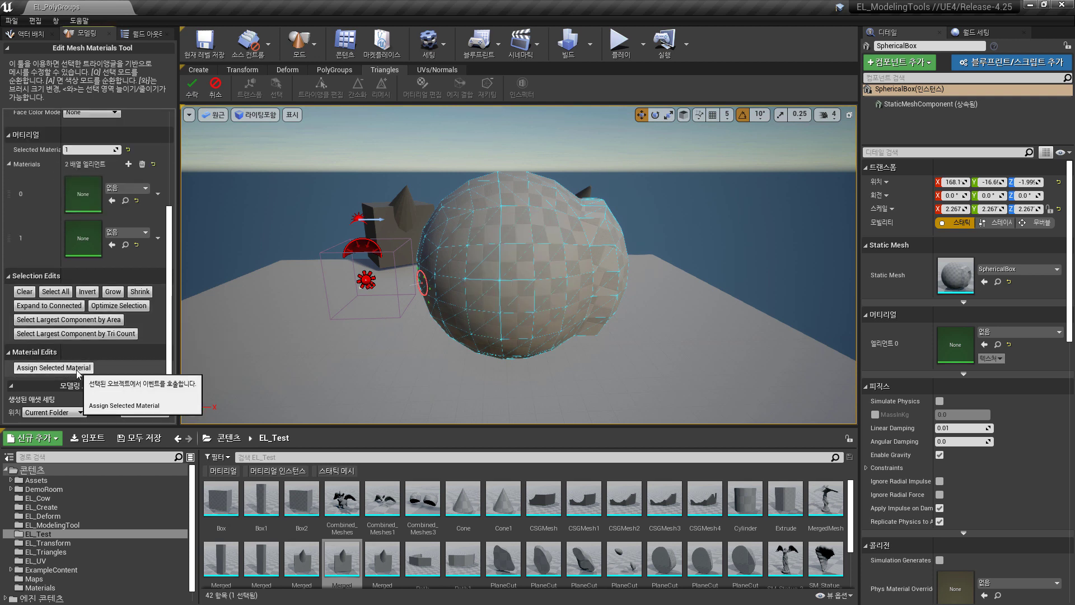
click(194, 90)
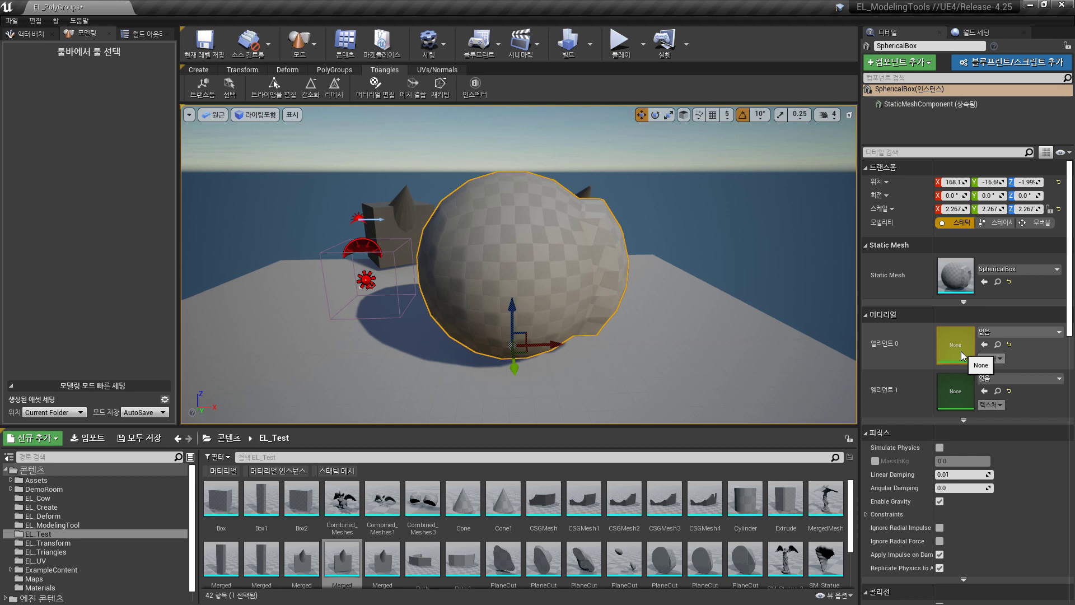
From the Materials folder, assign MI_Red to the sphere's material element 0 and another colour material to element 1.
click(40, 588)
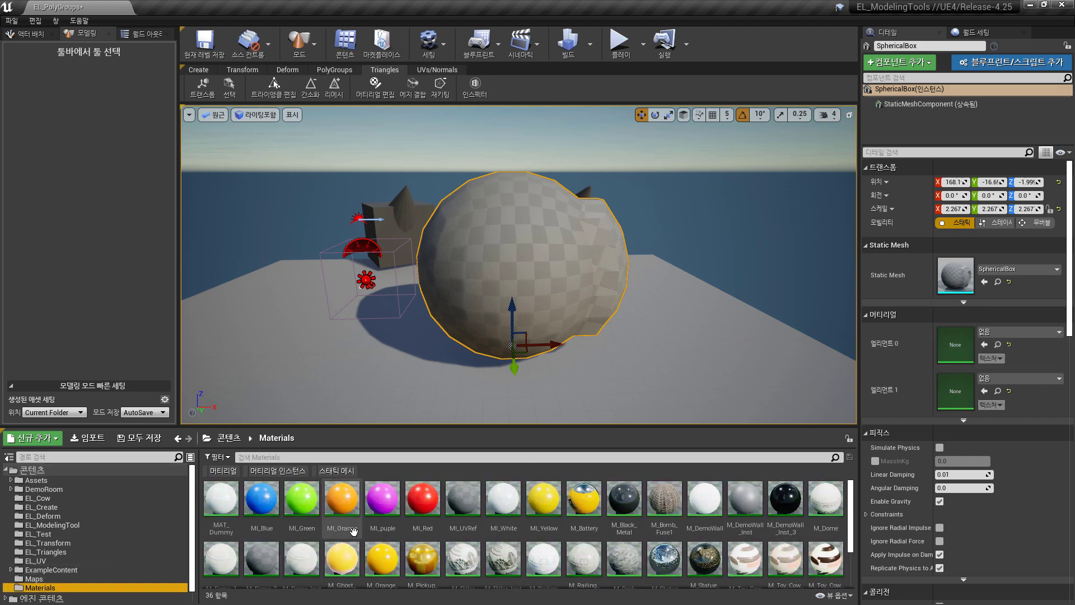
drag(423, 498, 955, 345)
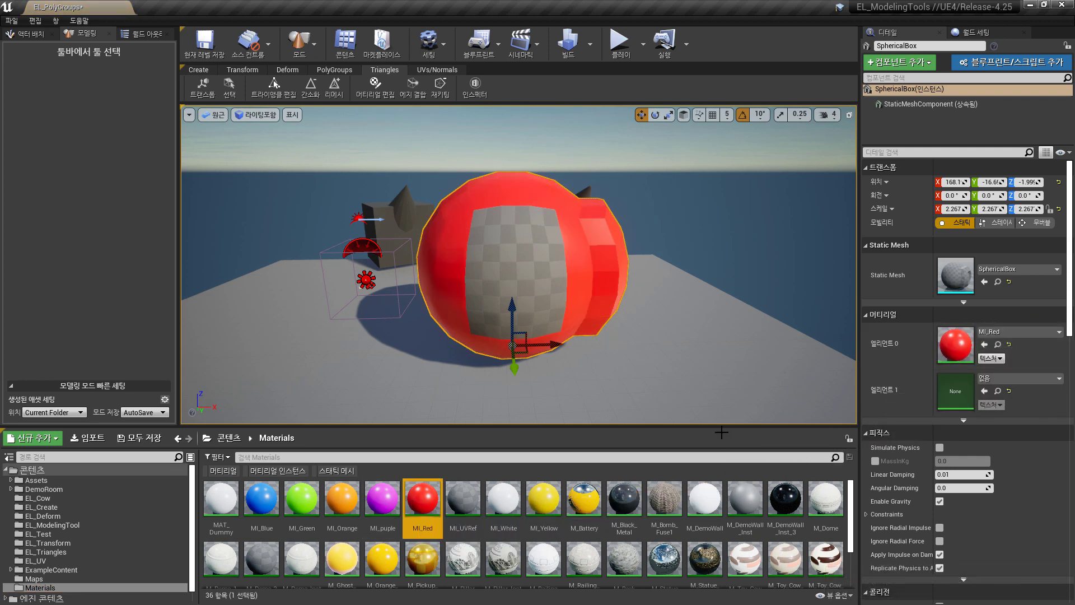
click(262, 498)
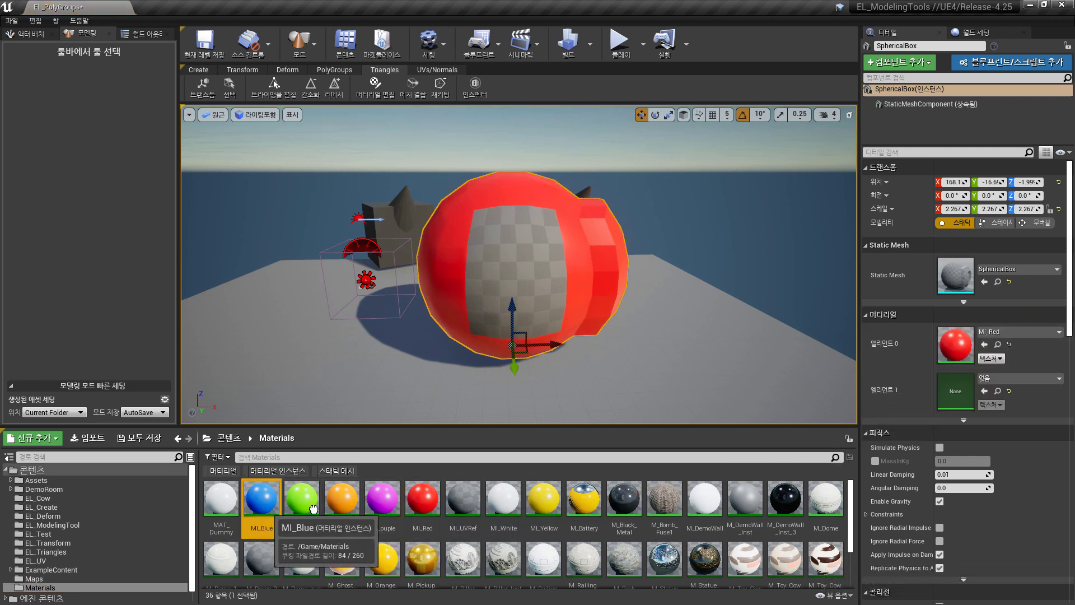
drag(313, 508, 956, 391)
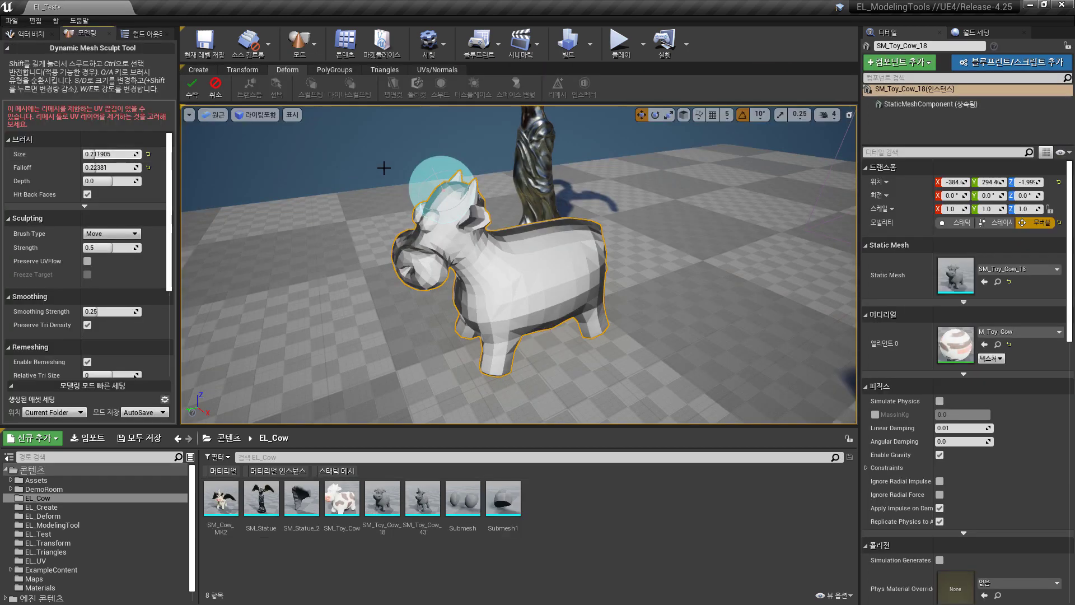
Pull one of the toy cow's horns into a long spike with the Dynamic Mesh Sculpt Move brush, and undo the last brush stroke.
drag(418, 159, 396, 120)
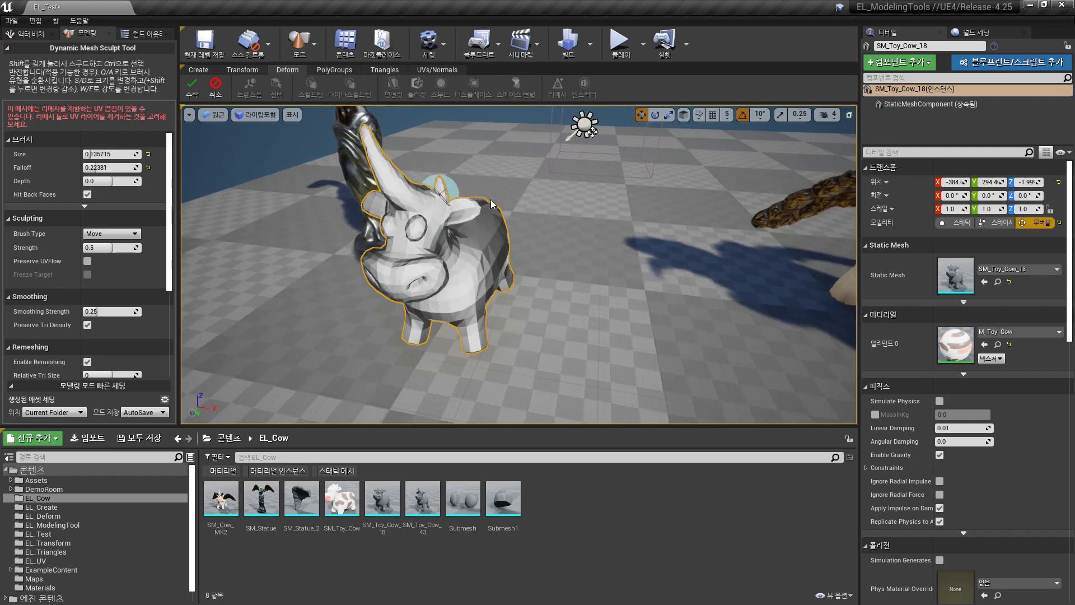
mouse_move(491, 205)
alt+mouse_down()
mouse_move(493, 174)
mouse_move(461, 231)
alt+mouse_up()
key(ctrl+z)
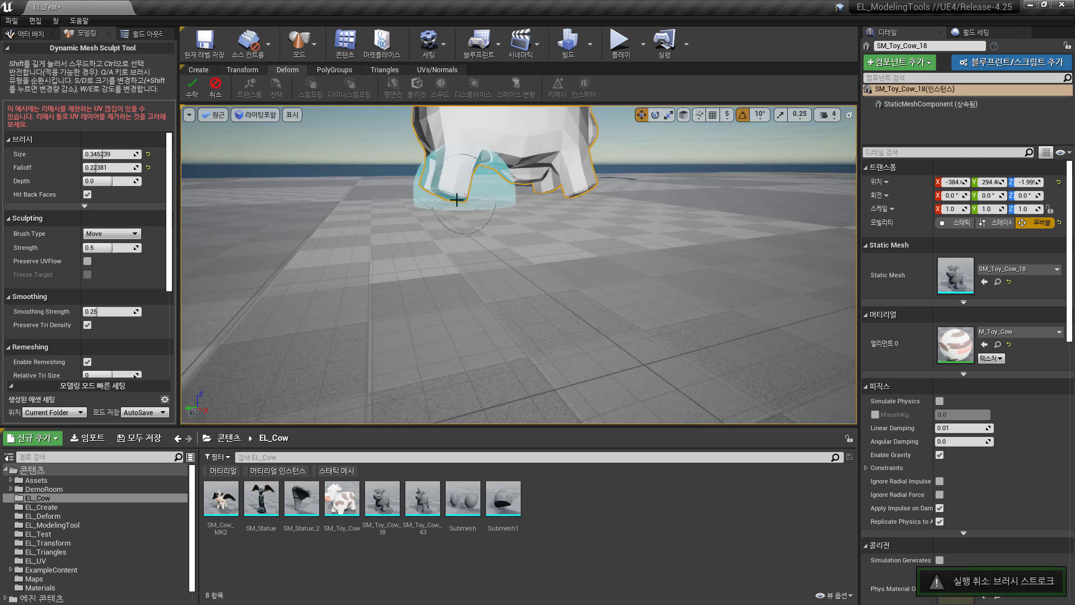
Stretch the toy cow's front leg downward with the Move brush, flatten its foot with the FixedPlane brush, and accept the sculpt.
mouse_move(447, 196)
mouse_down()
mouse_move(446, 187)
mouse_move(449, 240)
mouse_up()
mouse_move(448, 241)
right_down()
mouse_move(444, 276)
mouse_move(540, 284)
mouse_move(685, 194)
right_up()
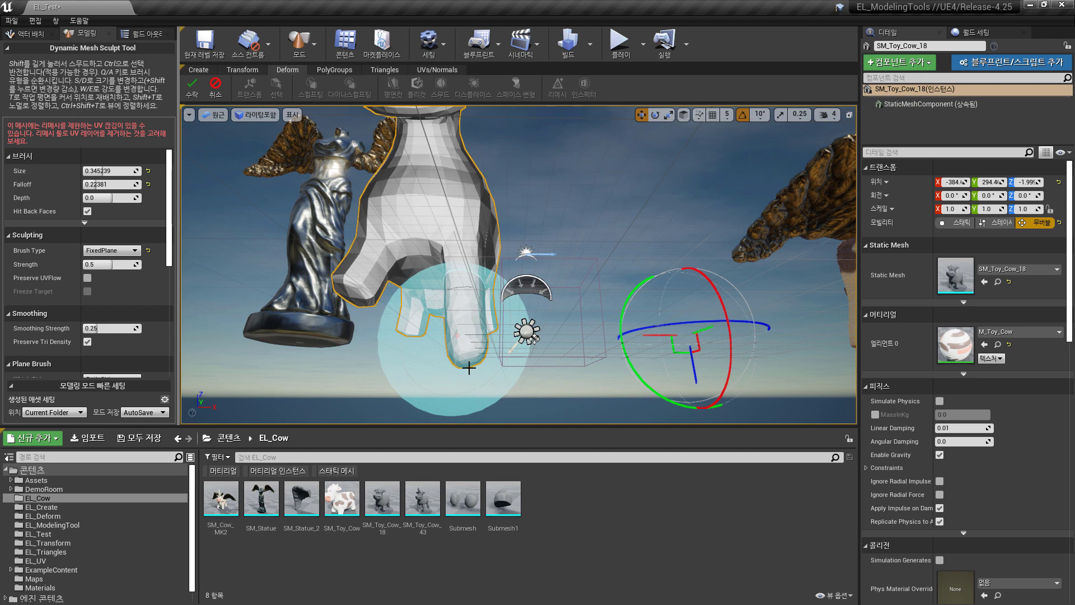
drag(464, 364, 478, 358)
mouse_move(477, 359)
right_down()
mouse_move(492, 316)
mouse_move(482, 281)
right_up()
key(Return)
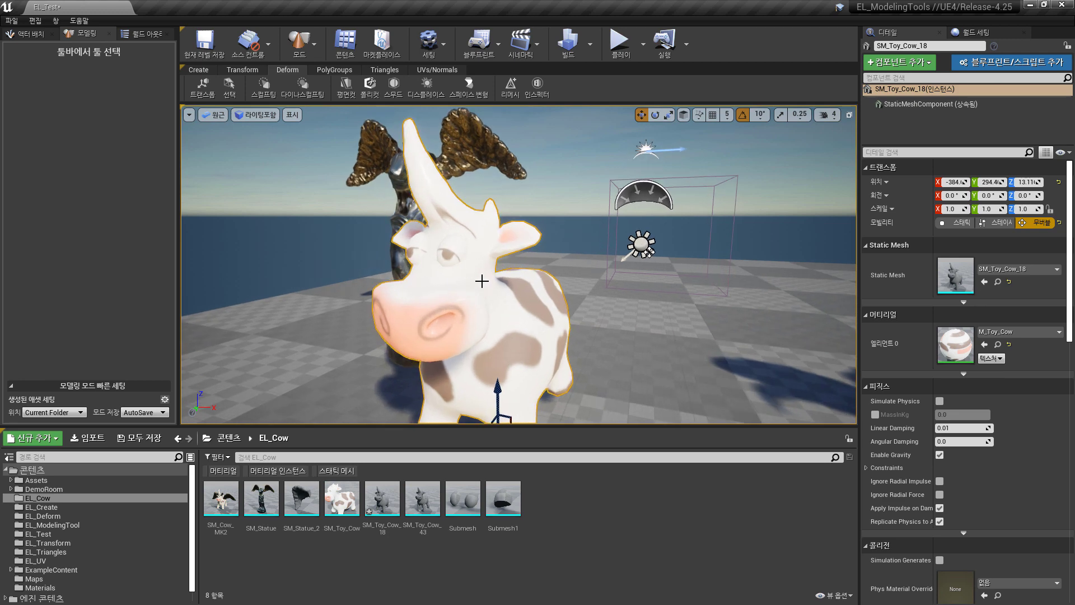
Select the cow's eye with the Mesh Selection tool in All Connected mode, and separate its triangles into a new mesh.
click(229, 87)
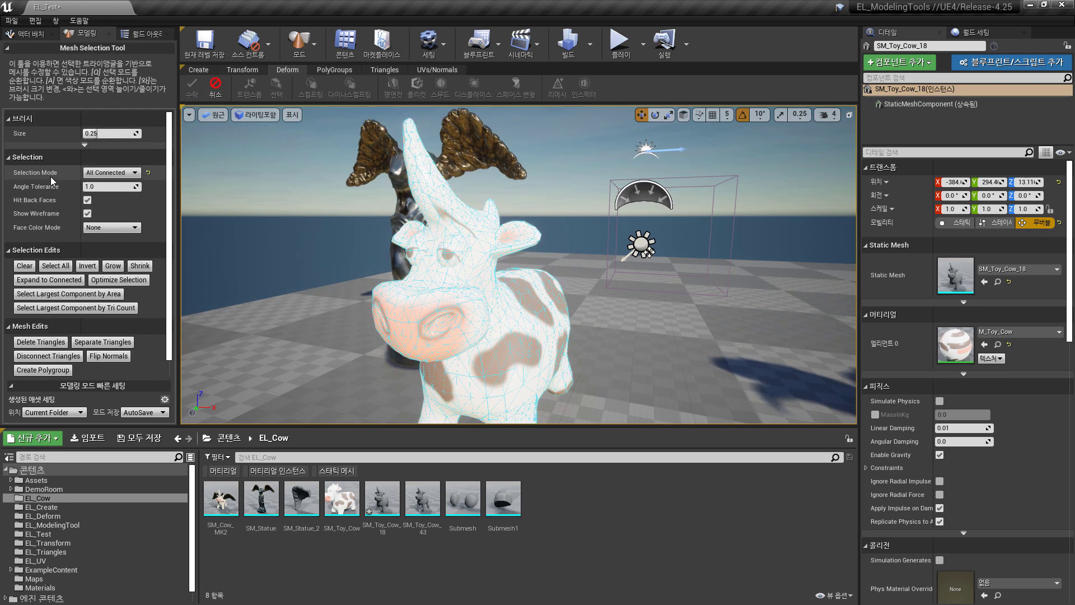
click(450, 253)
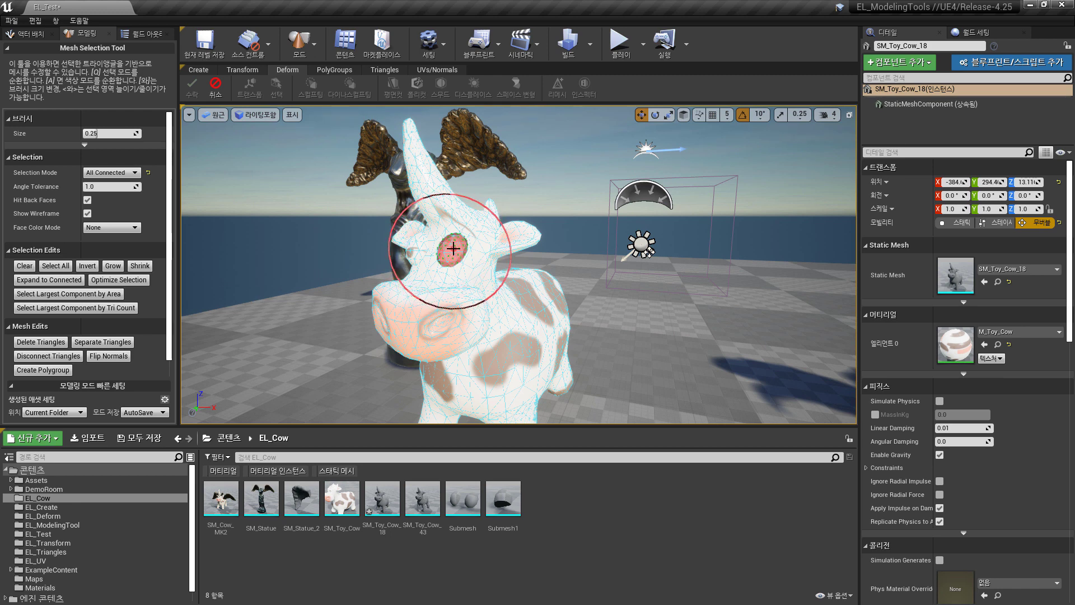
click(102, 343)
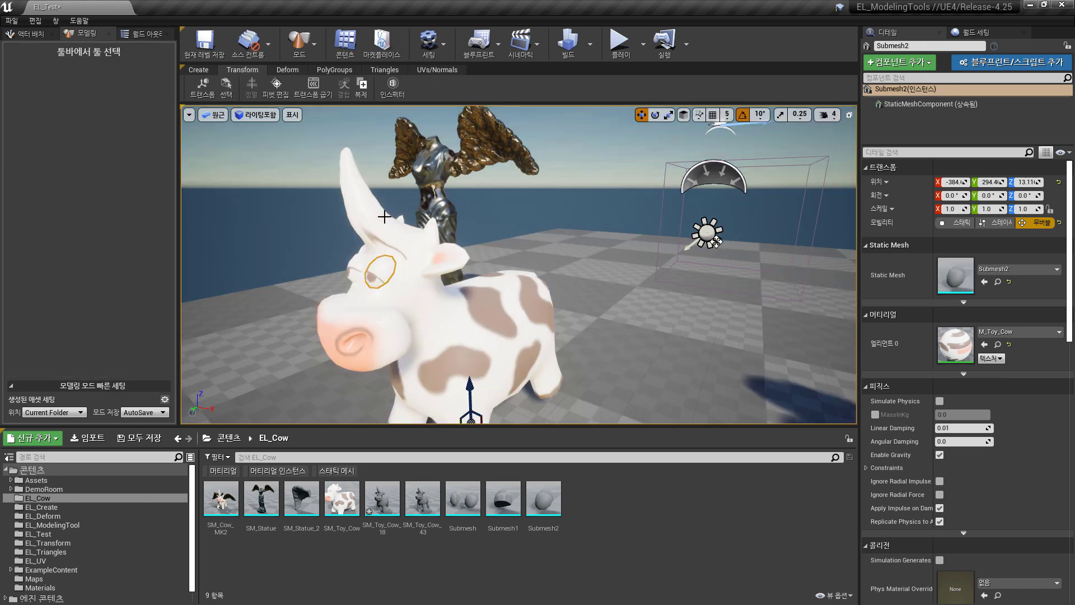
Duplicate the separated eye mesh with Delete Source Actors off, and move the copy out of the cow's head along X.
click(362, 85)
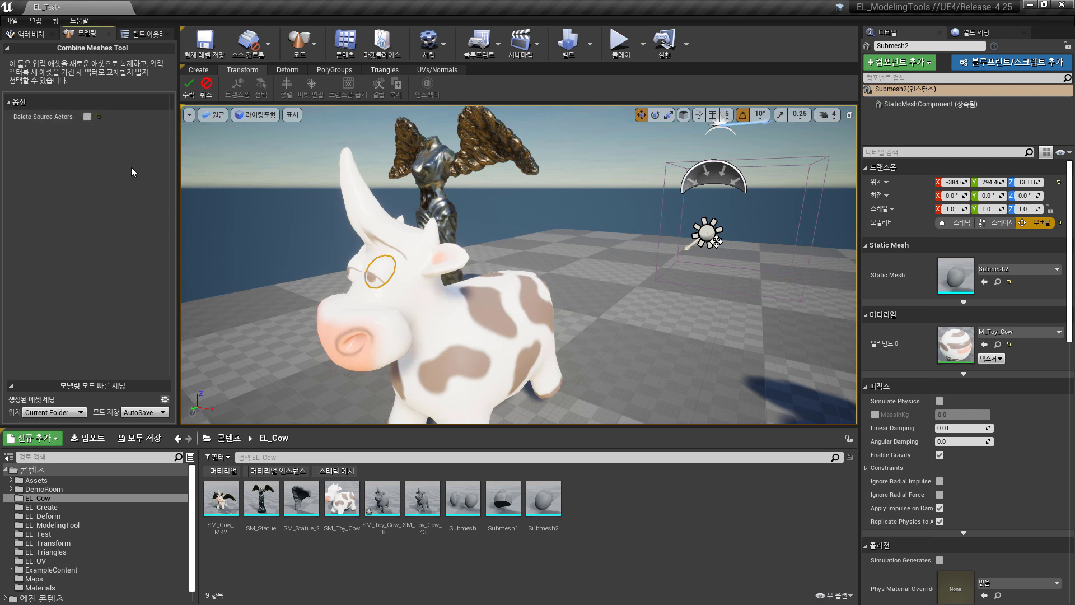
click(190, 86)
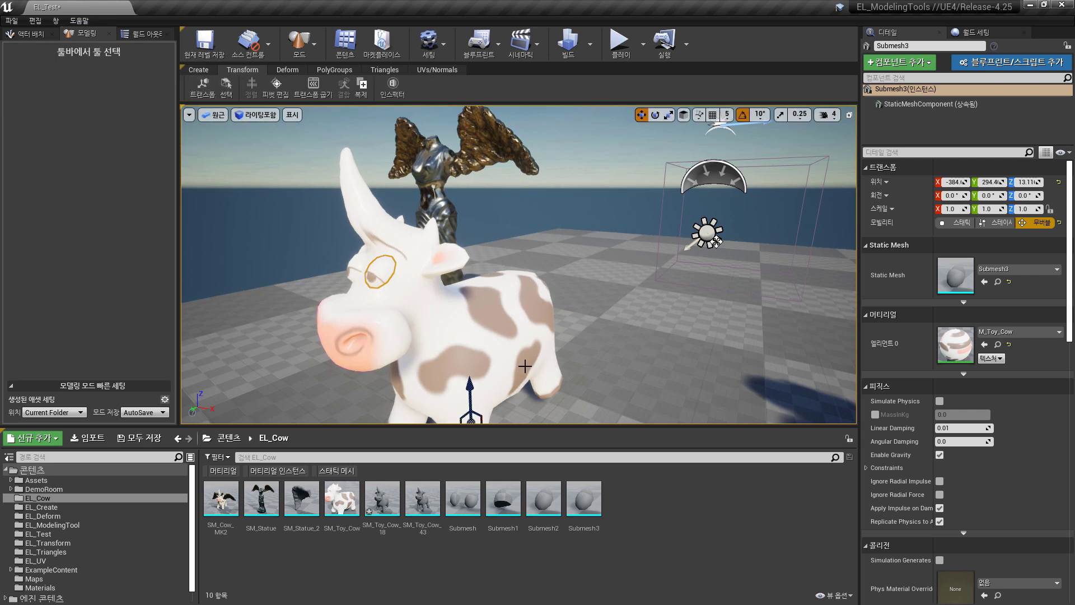
mouse_move(420, 336)
middle_down()
mouse_move(392, 376)
mouse_move(405, 330)
mouse_move(399, 338)
middle_up()
scroll(404, 353, up, 4)
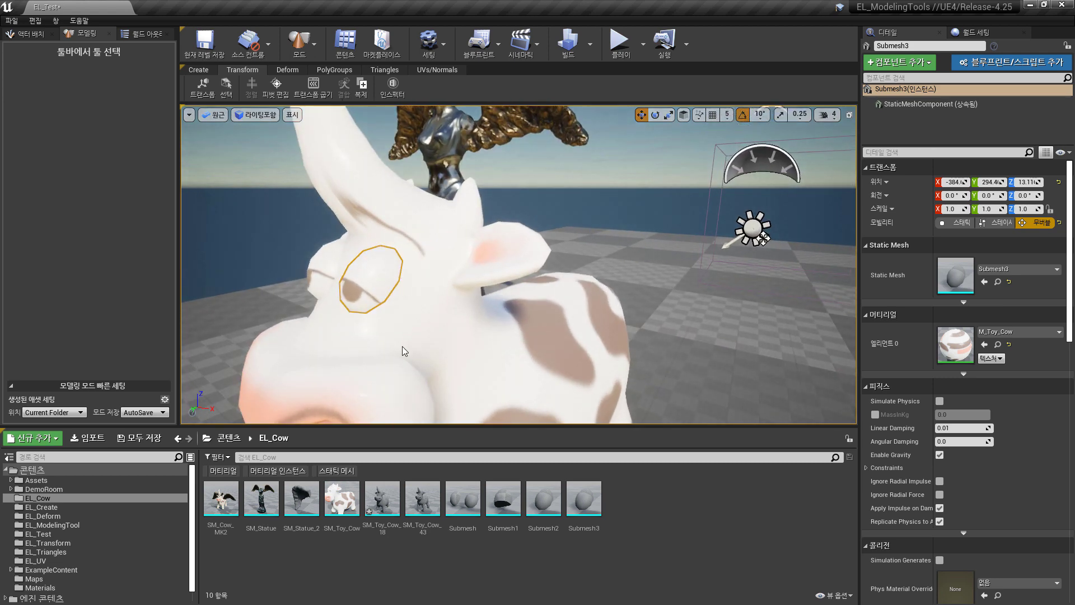
alt+drag(403, 353, 406, 380)
scroll(405, 353, down, 3)
alt+drag(413, 331, 415, 311)
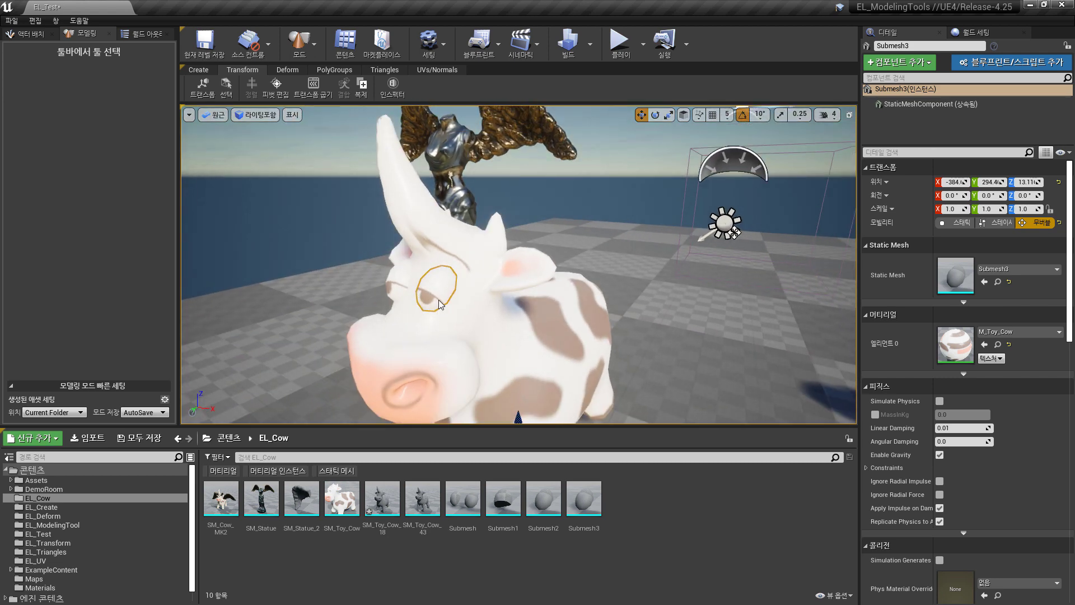
key(f)
Fill the open hole of the eye copy from its boundary edge with the triangle editing tool's Fill Hole.
click(288, 70)
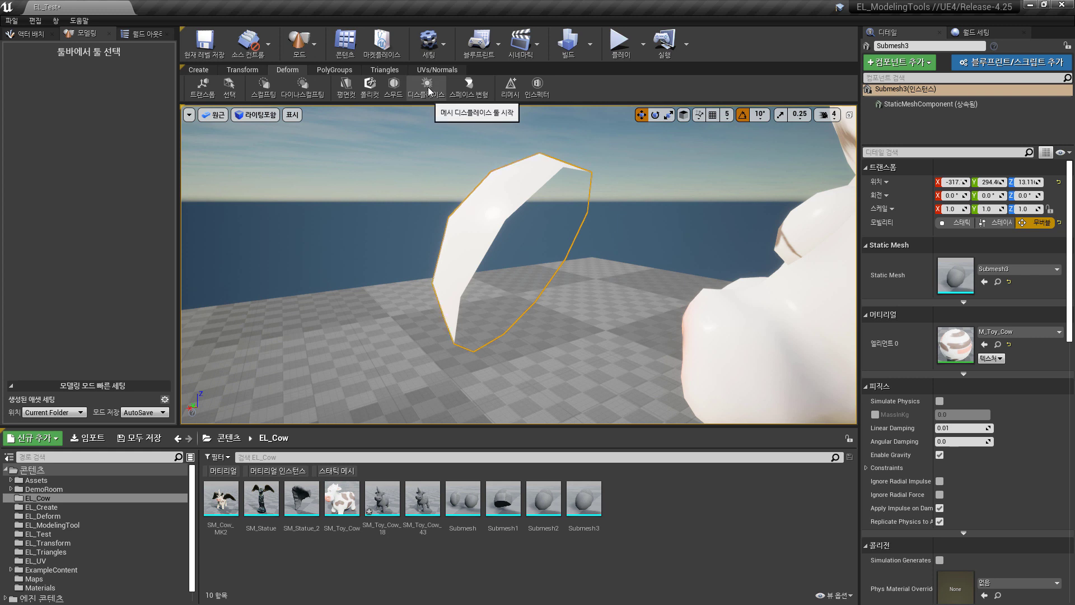
alt+drag(551, 197, 551, 197)
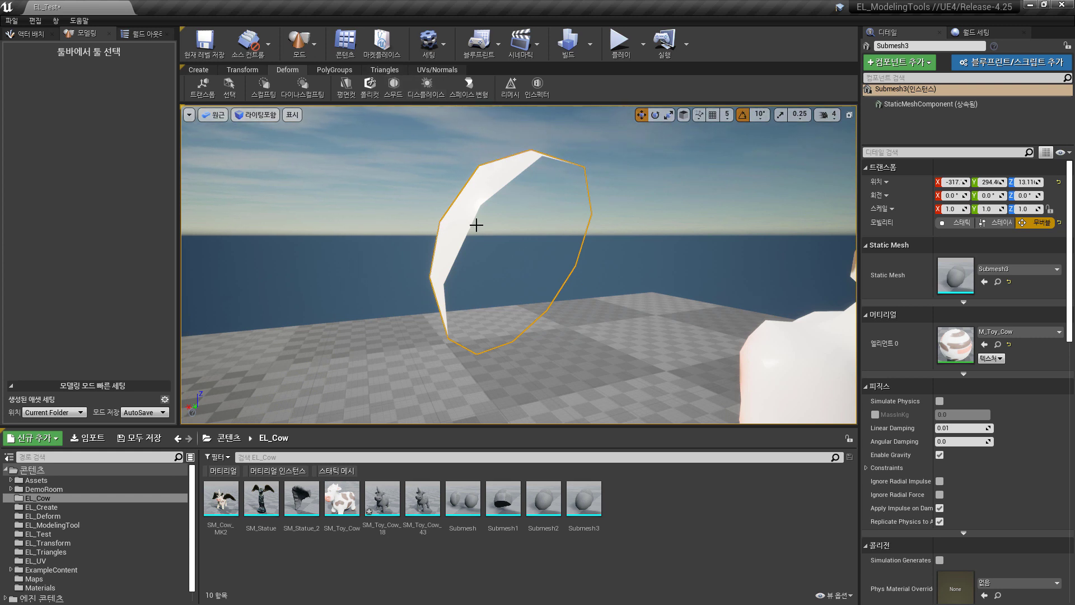
click(384, 69)
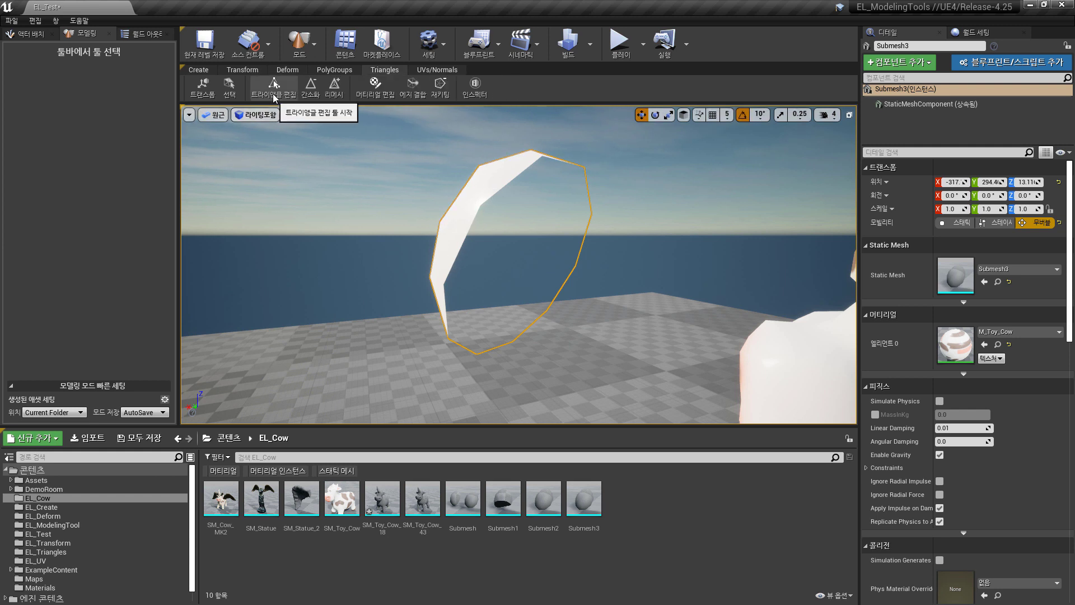
click(272, 88)
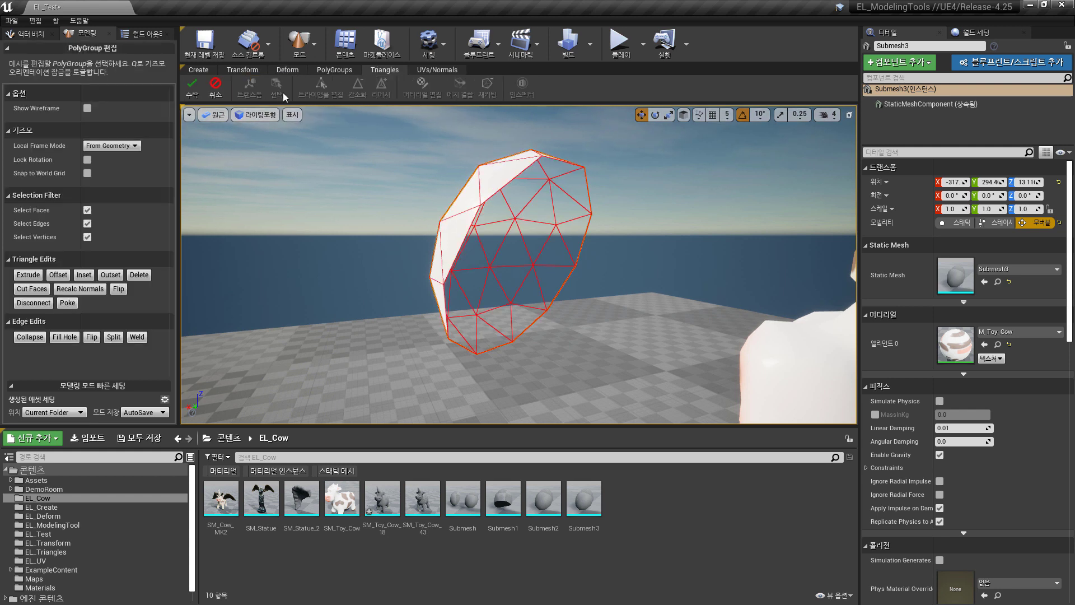
click(585, 191)
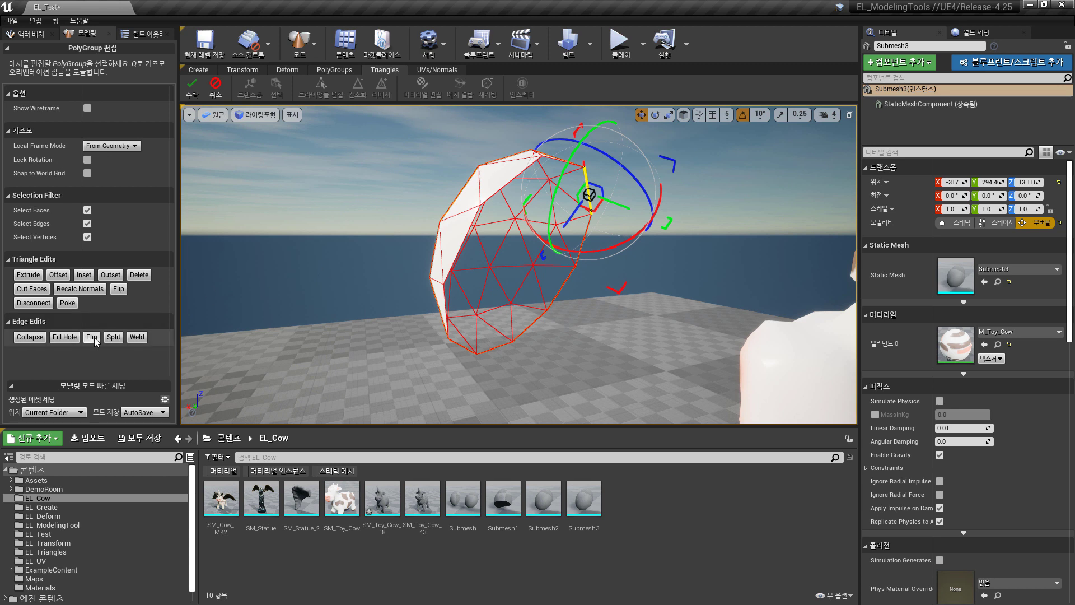
click(65, 339)
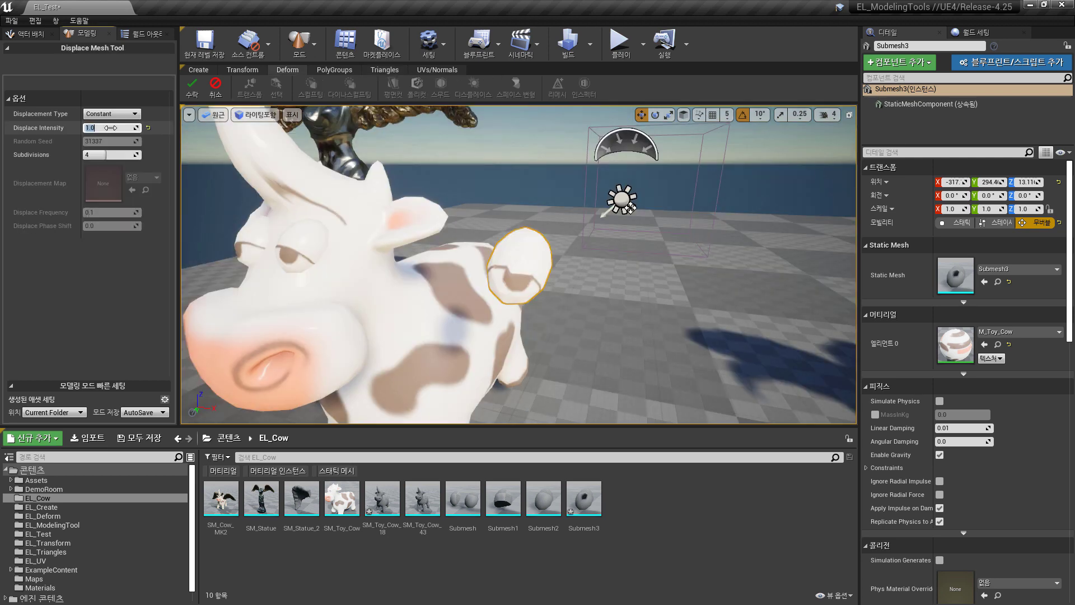
Enlarge the eye copy with a Constant displacement of intensity 1.0, and plane-cut it at an angle into an eyelid shape.
right_drag(395, 216, 331, 218)
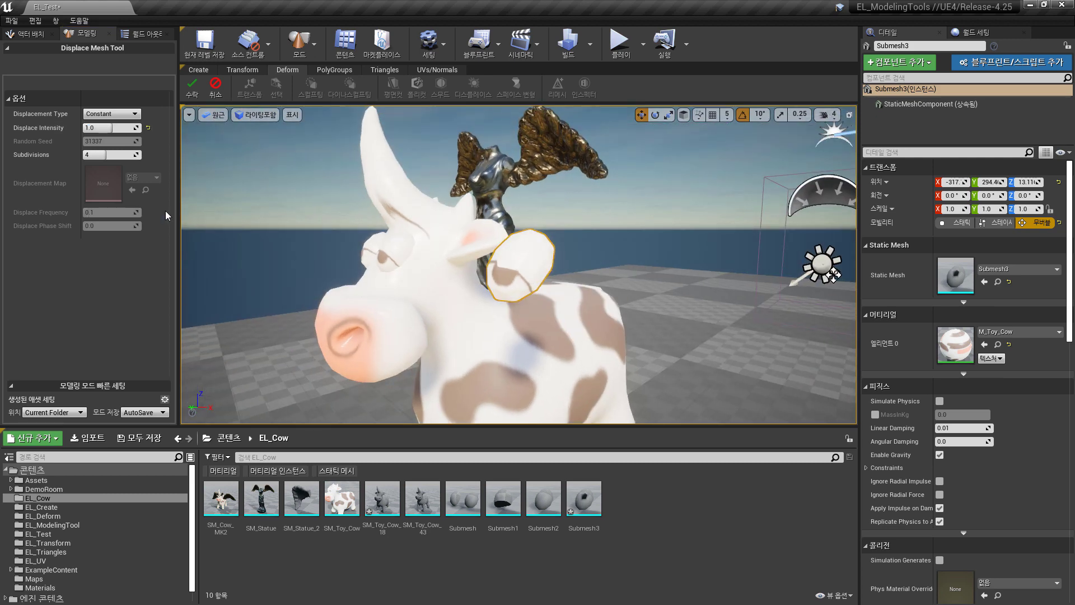
click(109, 156)
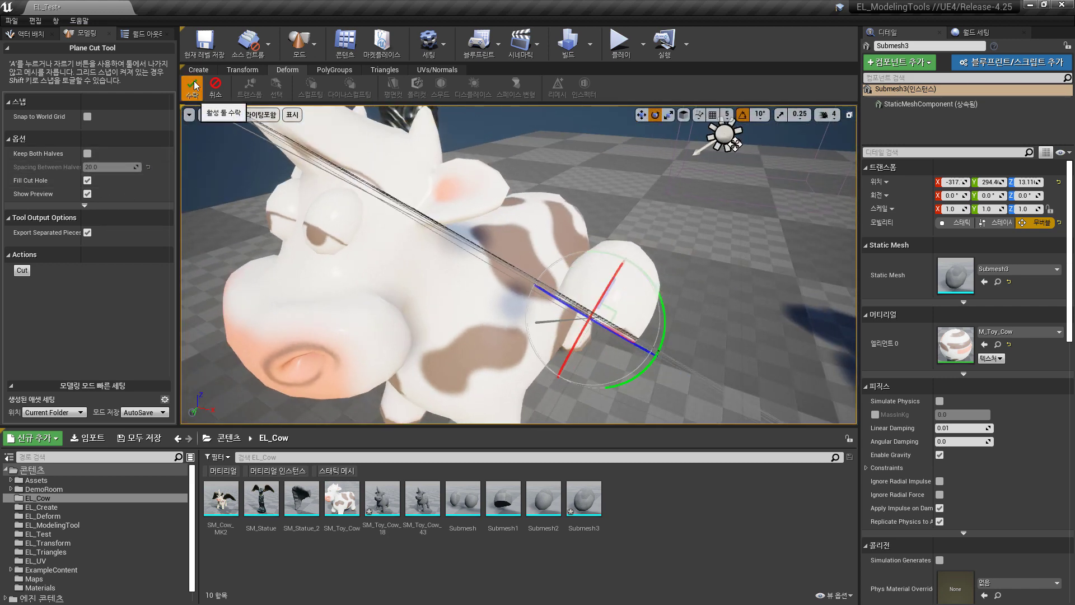
click(194, 85)
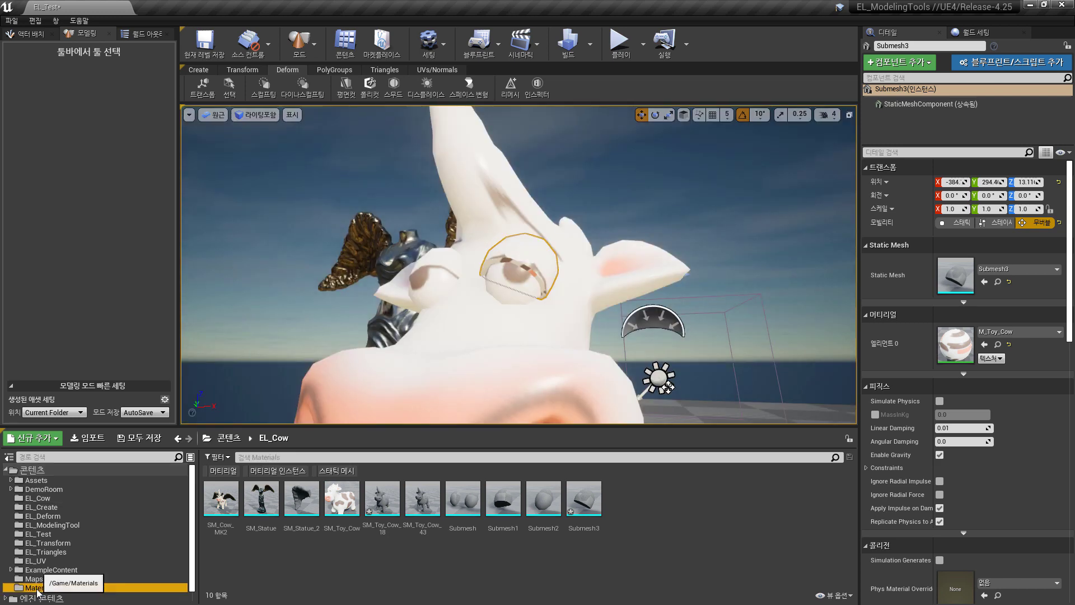
Apply the M_DemoWall_Inst material from the Materials folder to the eyelid piece over the cow's eye.
click(40, 588)
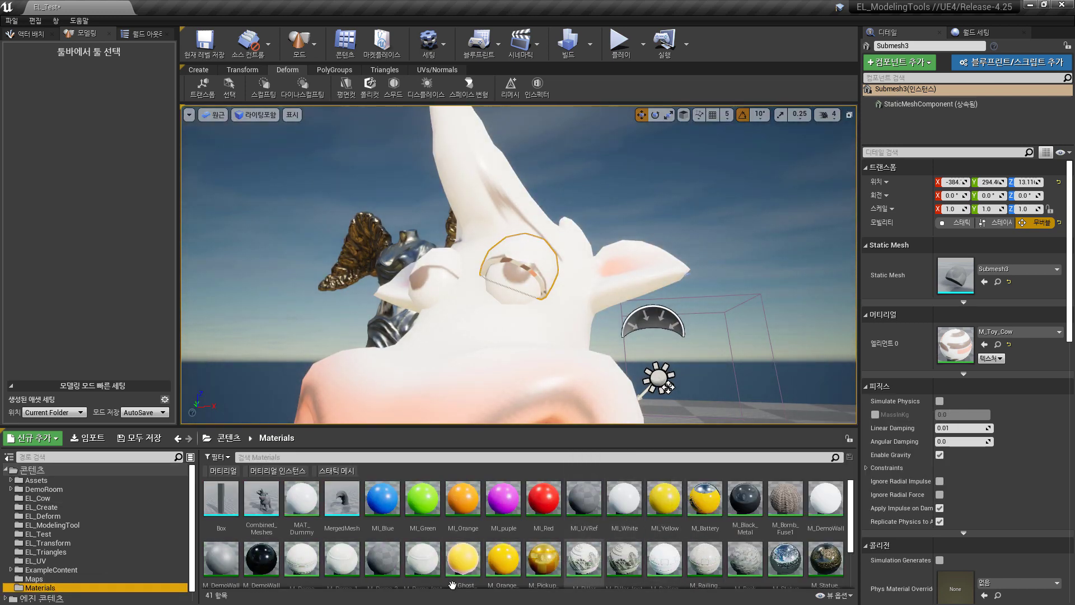
drag(221, 559, 521, 264)
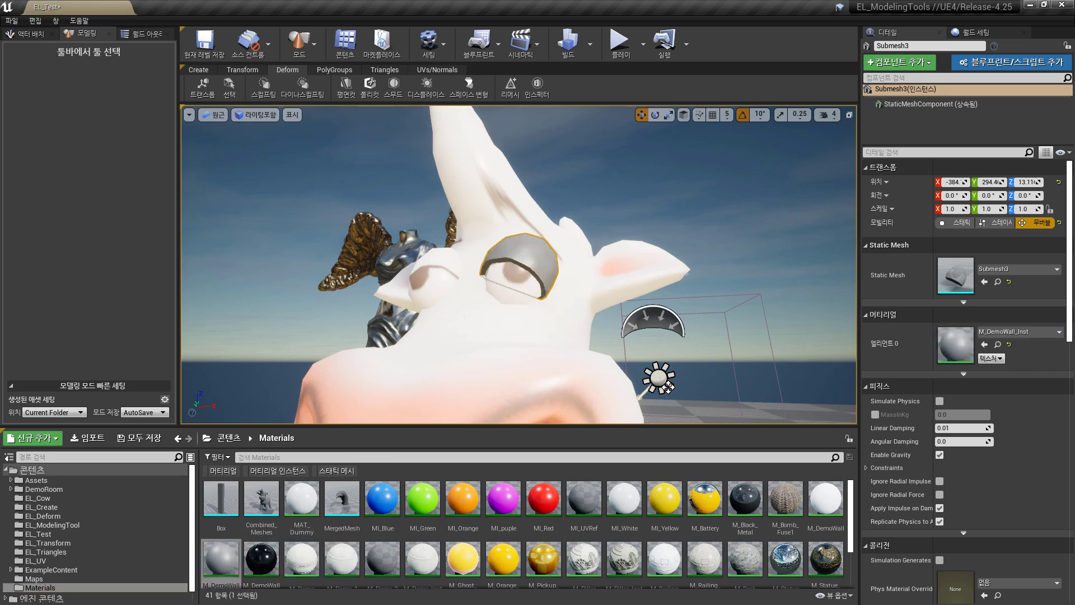
mouse_move(681, 348)
alt+mouse_down()
mouse_move(723, 415)
mouse_move(728, 370)
mouse_move(681, 348)
alt+mouse_up()
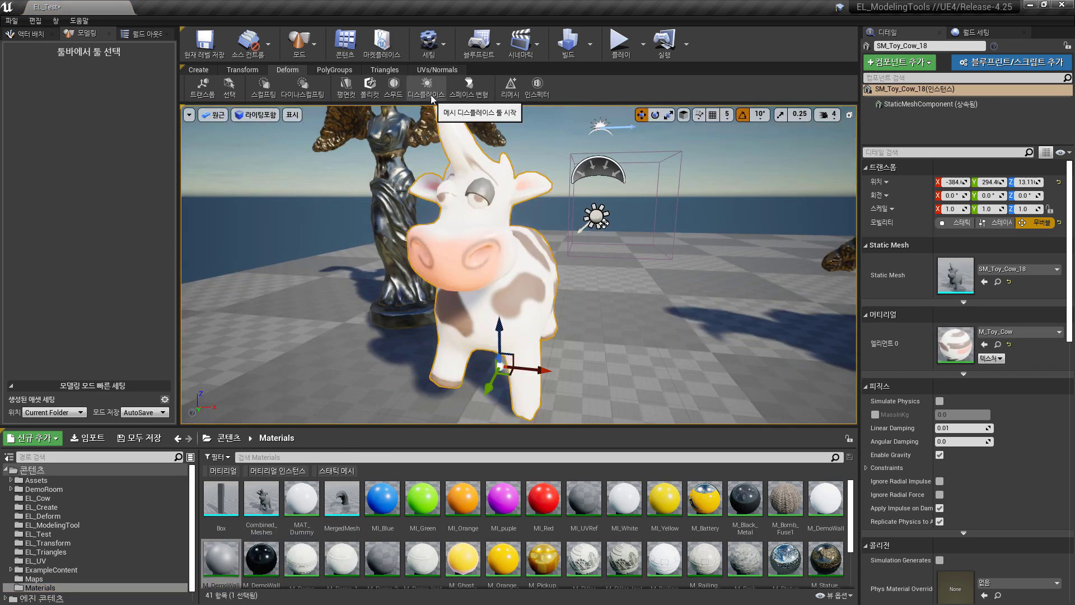
Displace the toy cow's surface with Random Noise at a displace intensity of 0.5.
click(431, 97)
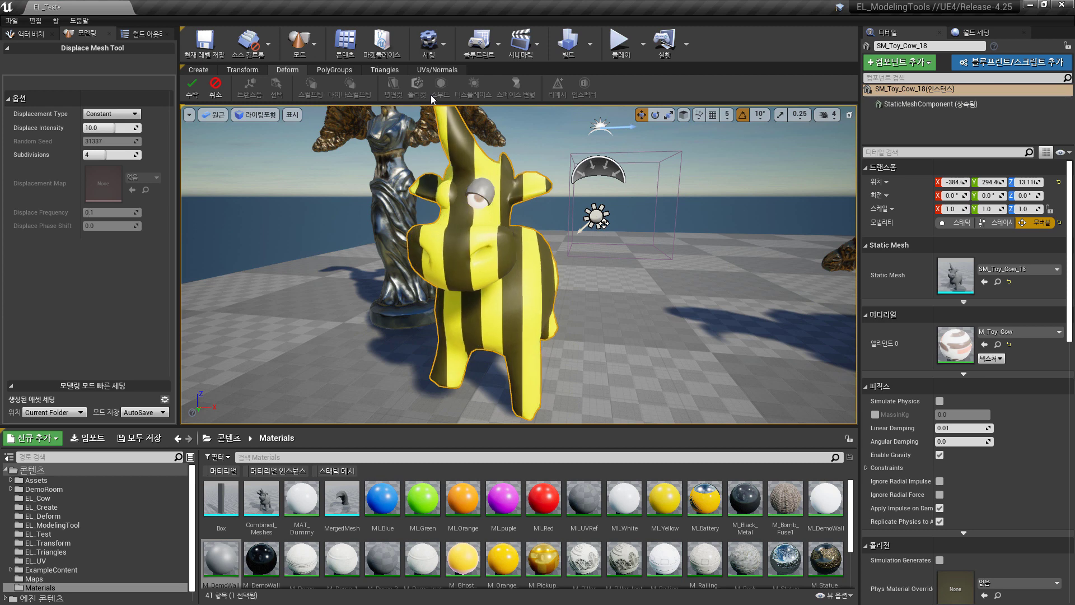
click(106, 128)
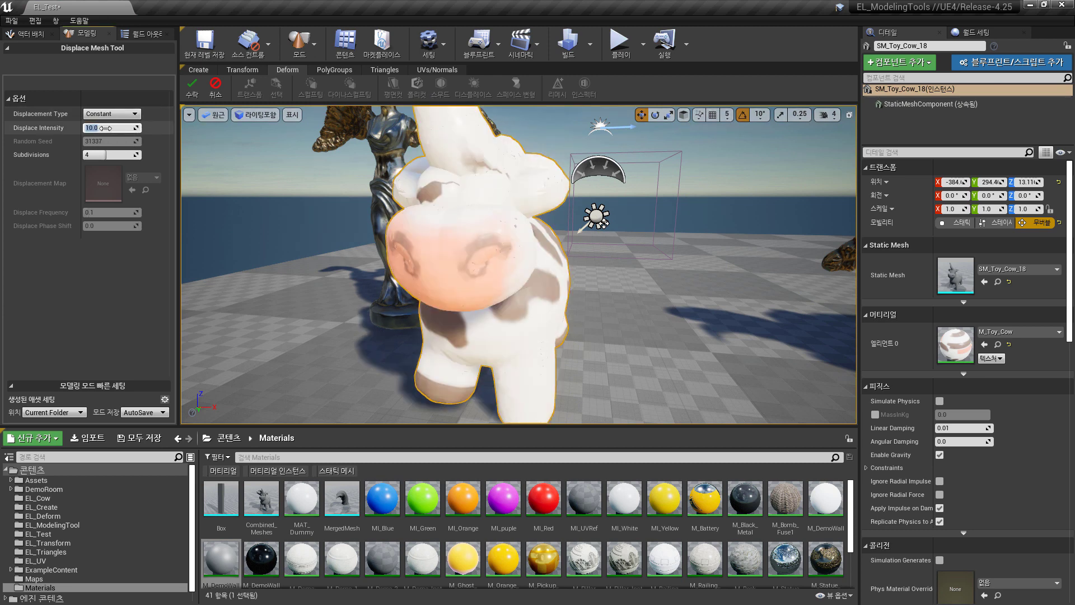
alt+drag(438, 304, 415, 305)
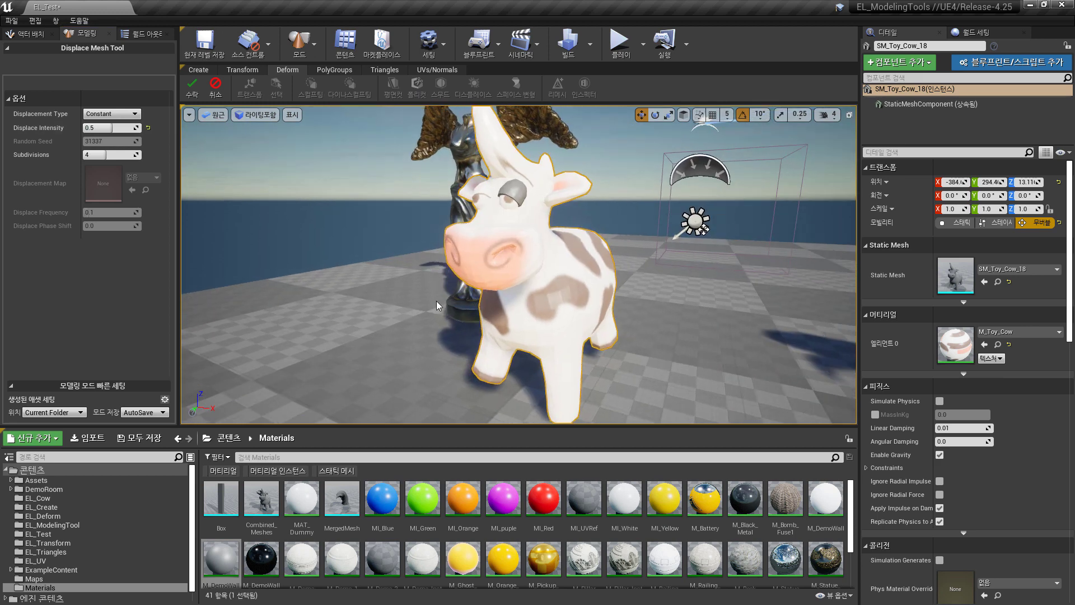
click(114, 117)
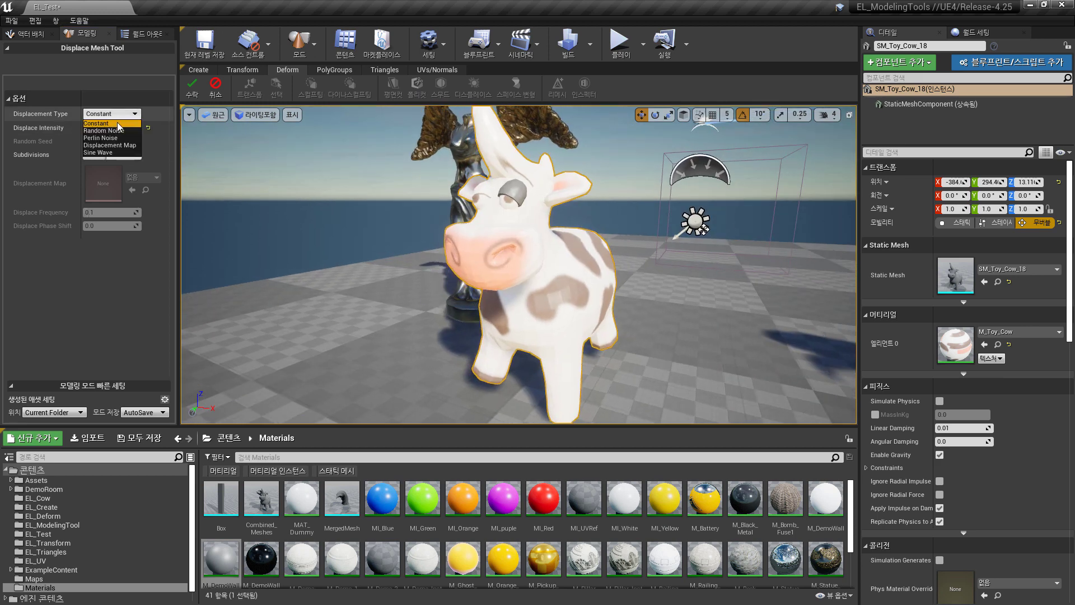
click(119, 128)
Plane-cut the winged statue at an angle so that only one wing is kept.
alt+drag(521, 263, 420, 264)
alt+right_drag(420, 263, 476, 263)
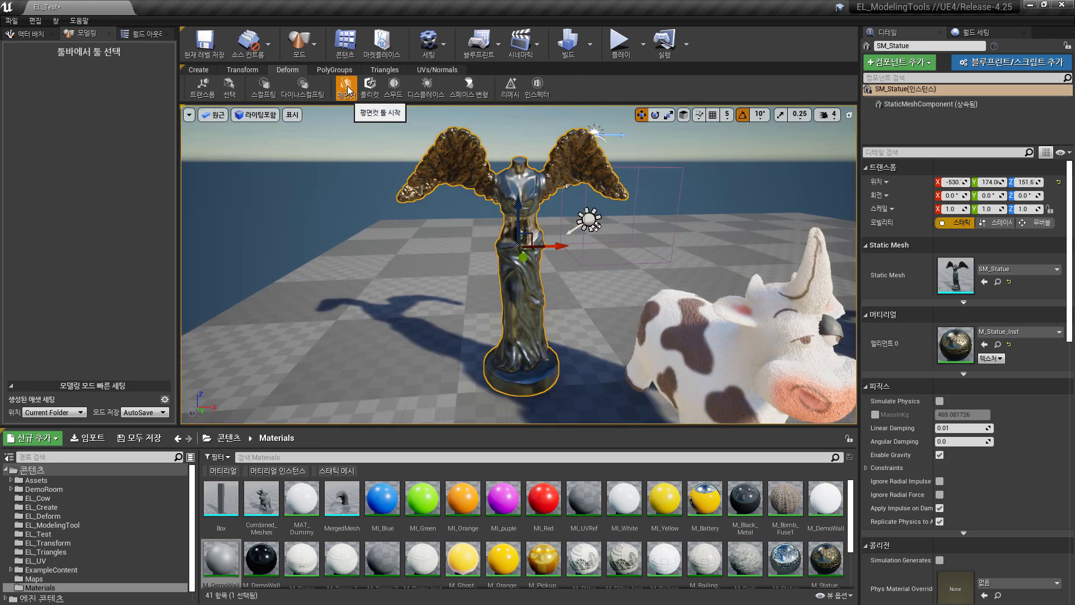
click(347, 88)
drag(473, 212, 580, 292)
drag(503, 238, 458, 168)
alt+drag(465, 179, 381, 241)
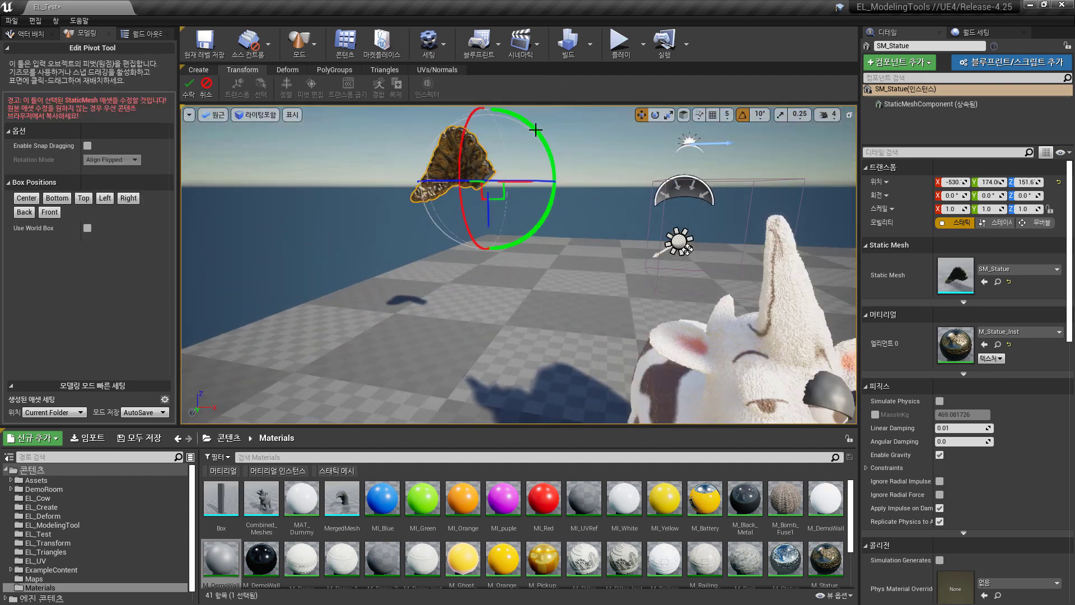
Rotate the cut wing's pivot with the Edit Pivot tool to follow the wing's orientation.
drag(550, 146, 550, 203)
alt+drag(629, 271, 538, 330)
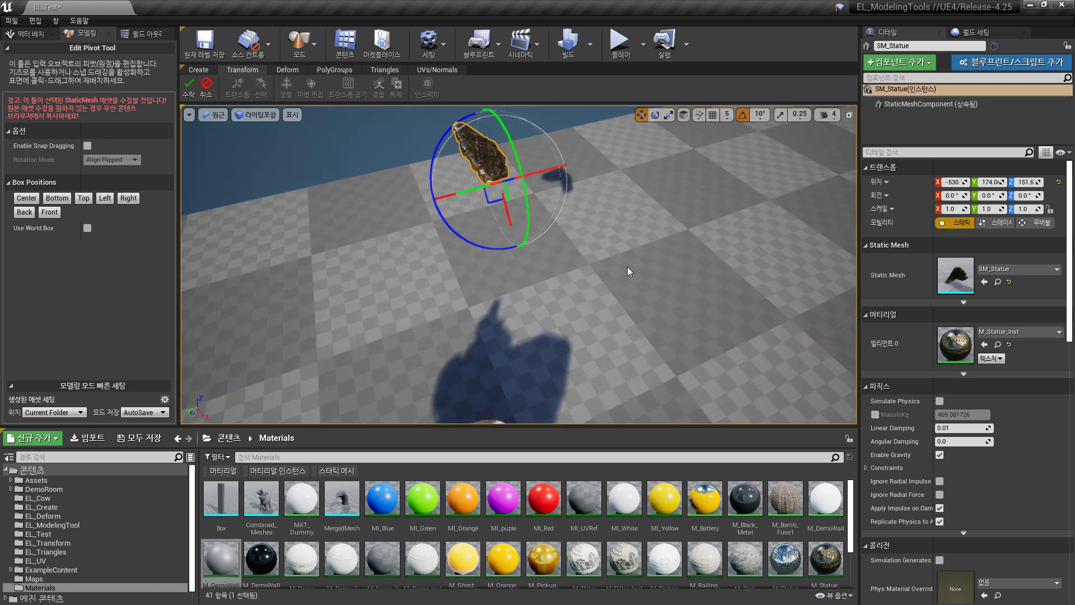
drag(526, 231, 518, 240)
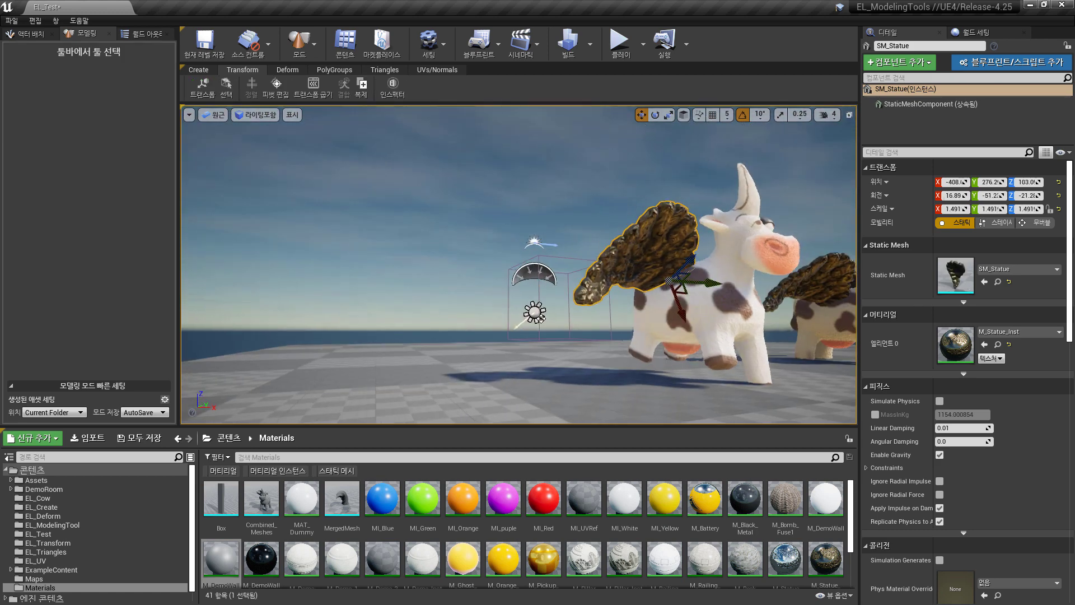
Rotate the wing on the cow's back to adjust how it attaches to the body.
key(e)
drag(719, 280, 739, 255)
alt+drag(687, 278, 568, 302)
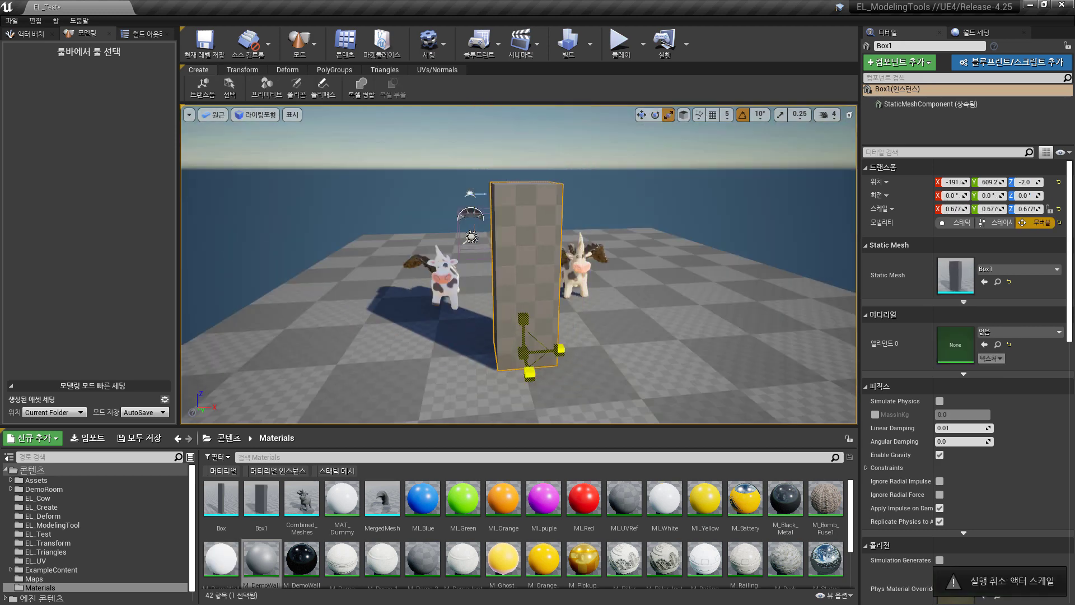
Scale the new box down uniformly to about 0.232, and stretch its Z scale to about 0.402.
drag(532, 358, 522, 352)
scroll(635, 346, up, 1)
middle_drag(636, 346, 615, 356)
alt+drag(616, 356, 644, 333)
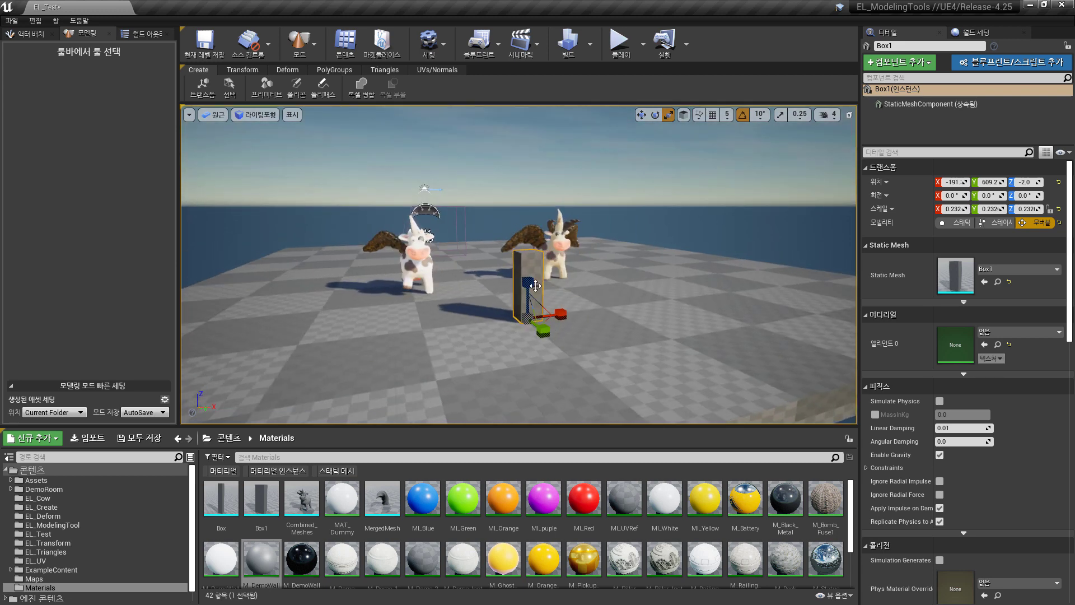
drag(535, 286, 532, 240)
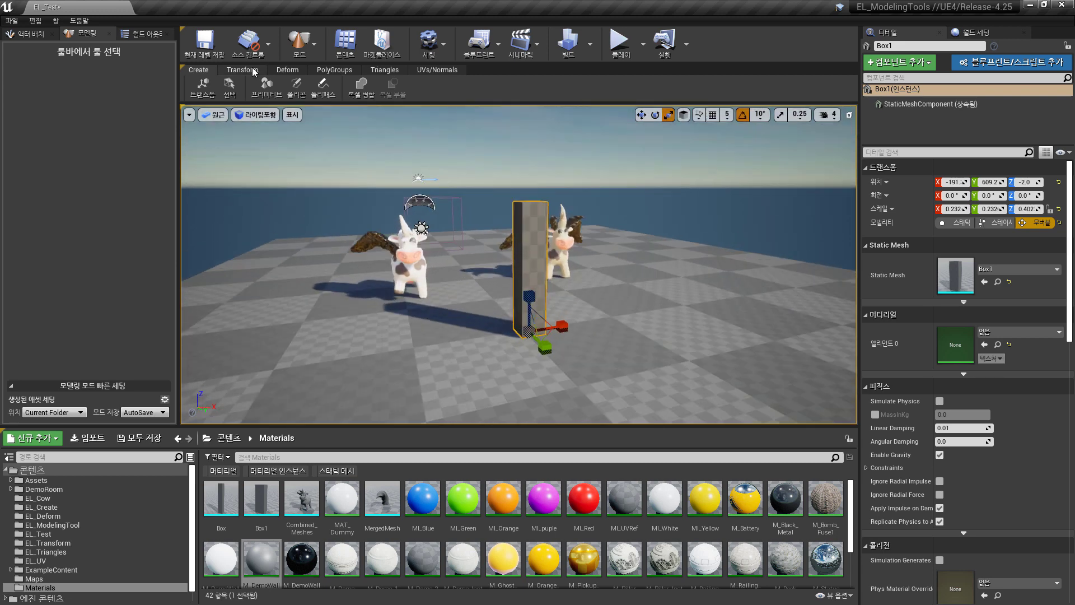
Bake the box's transform into its mesh with Bake Scale set to Bake Full Scale.
click(253, 71)
click(312, 84)
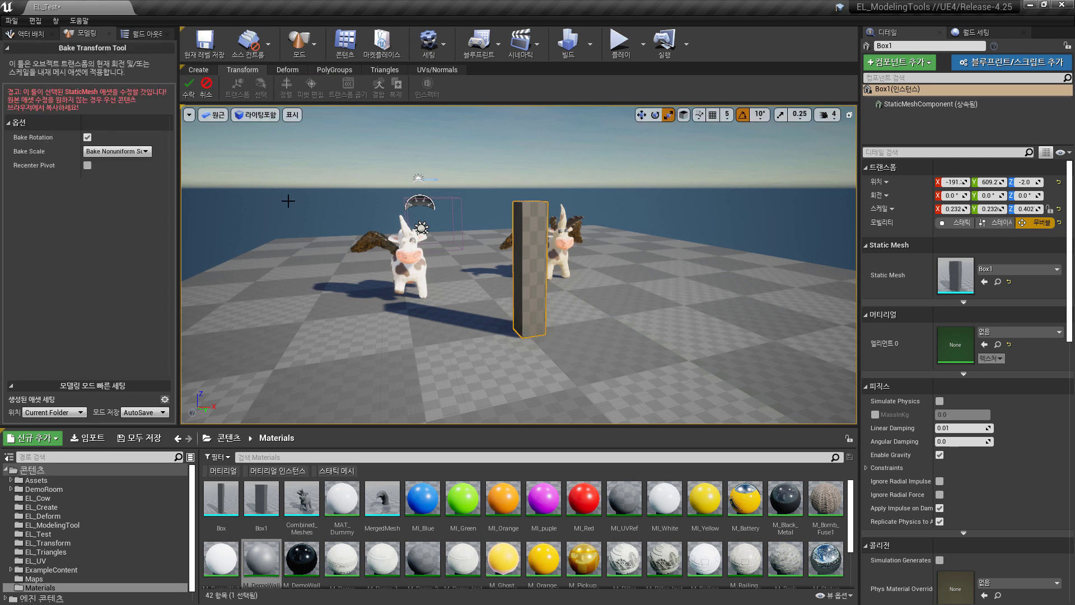
click(112, 152)
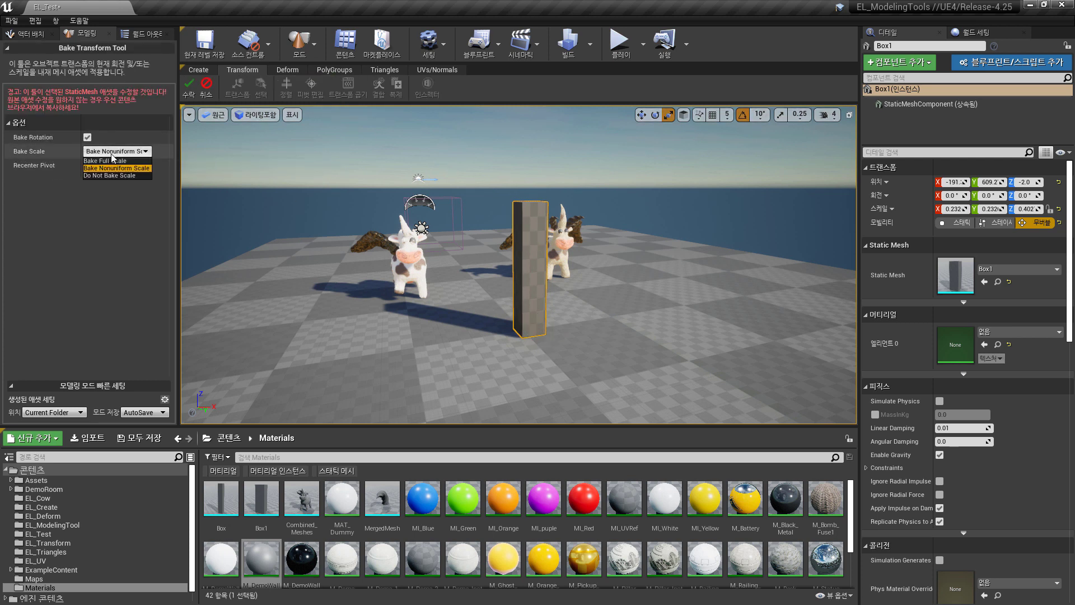
click(119, 165)
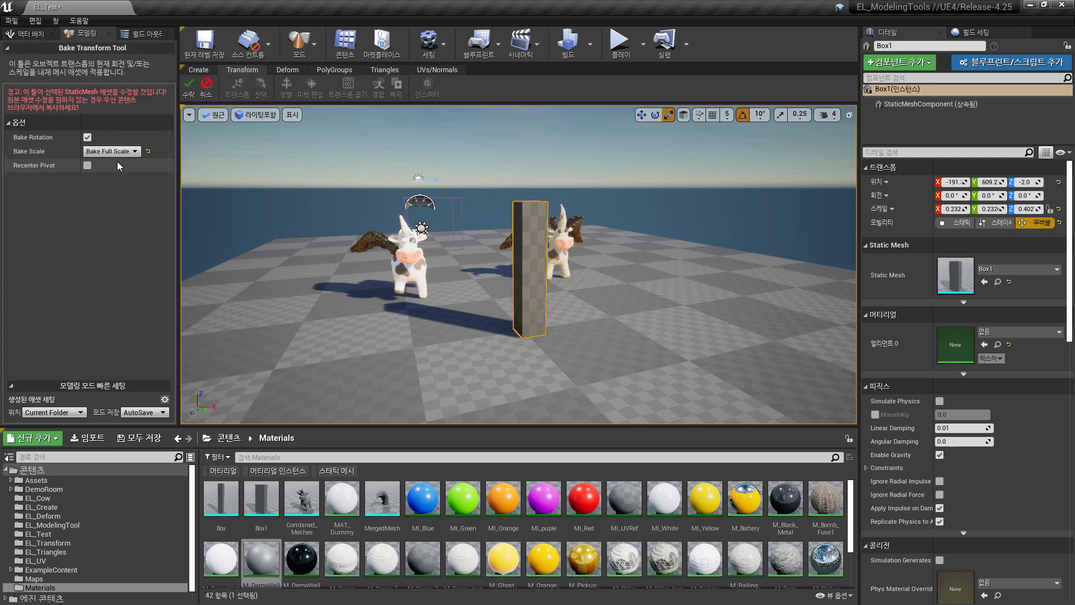
click(190, 90)
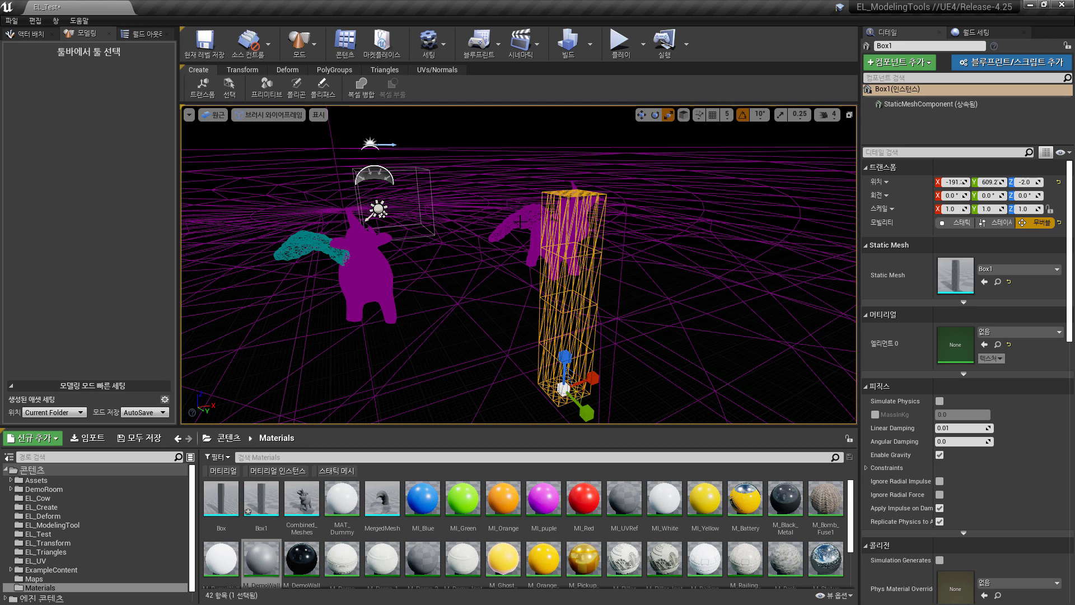
Remesh the box into dense, even geometry with the voxel merge tool at a Voxel Count of 256.
click(358, 90)
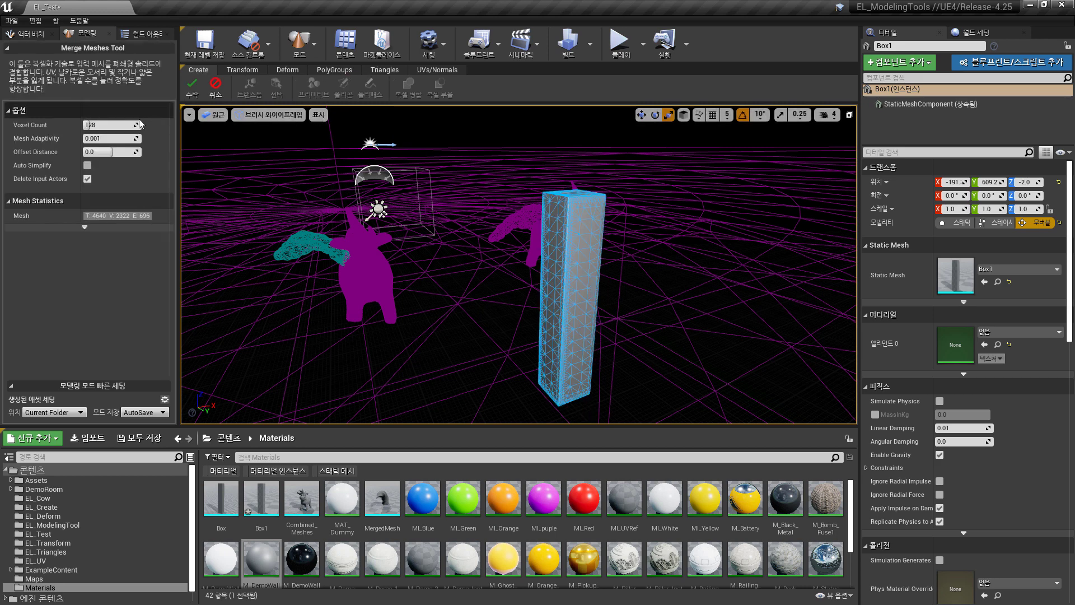
drag(106, 122, 100, 122)
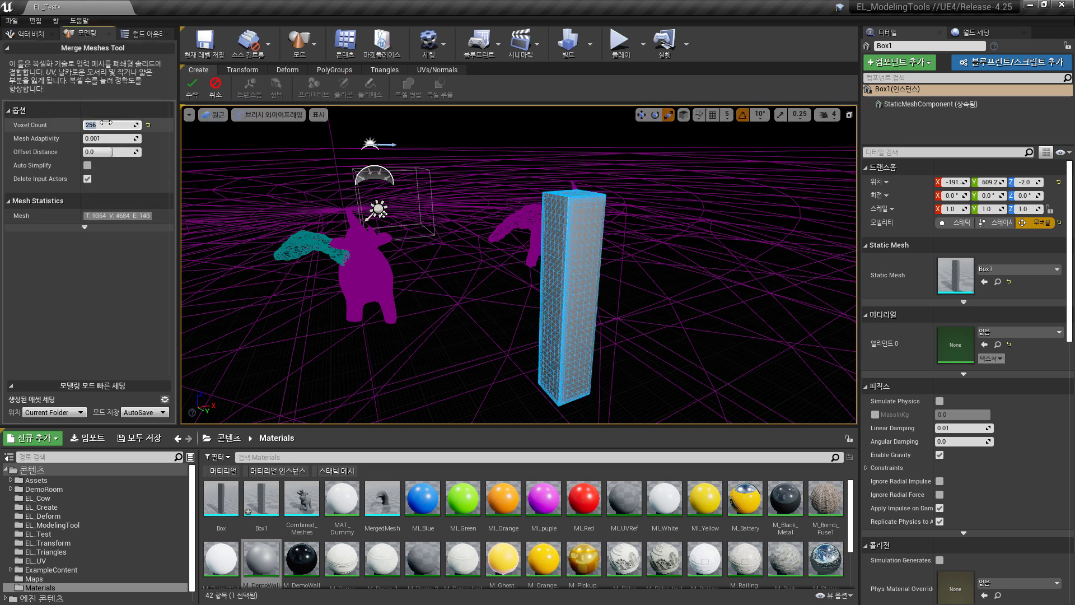
click(193, 96)
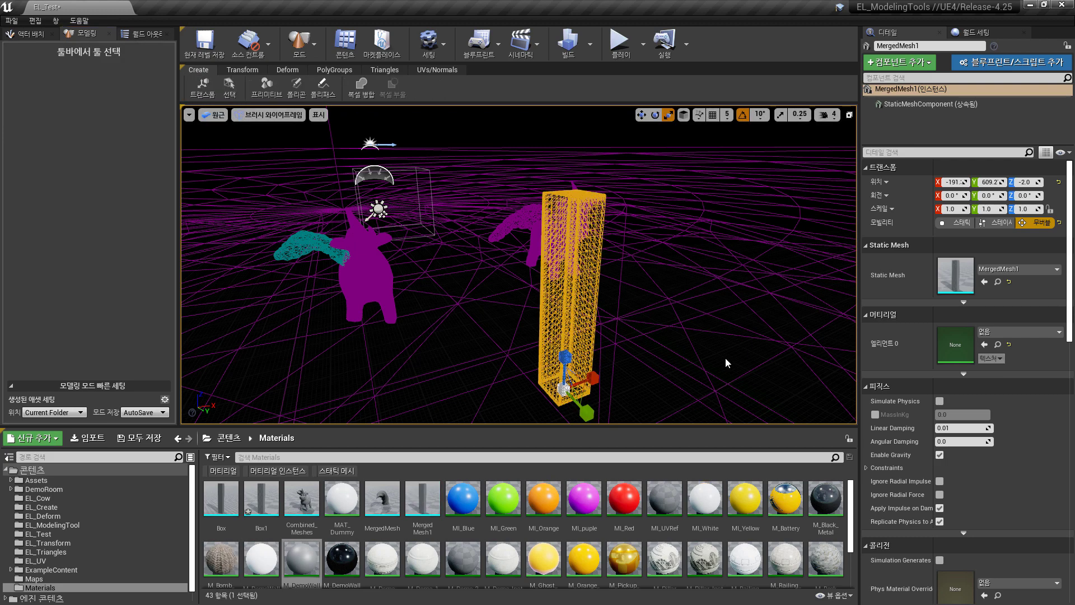
Return to lit shading and flare the column with the Space Deformer at a modifier of about 48 percent.
alt+drag(521, 269, 476, 281)
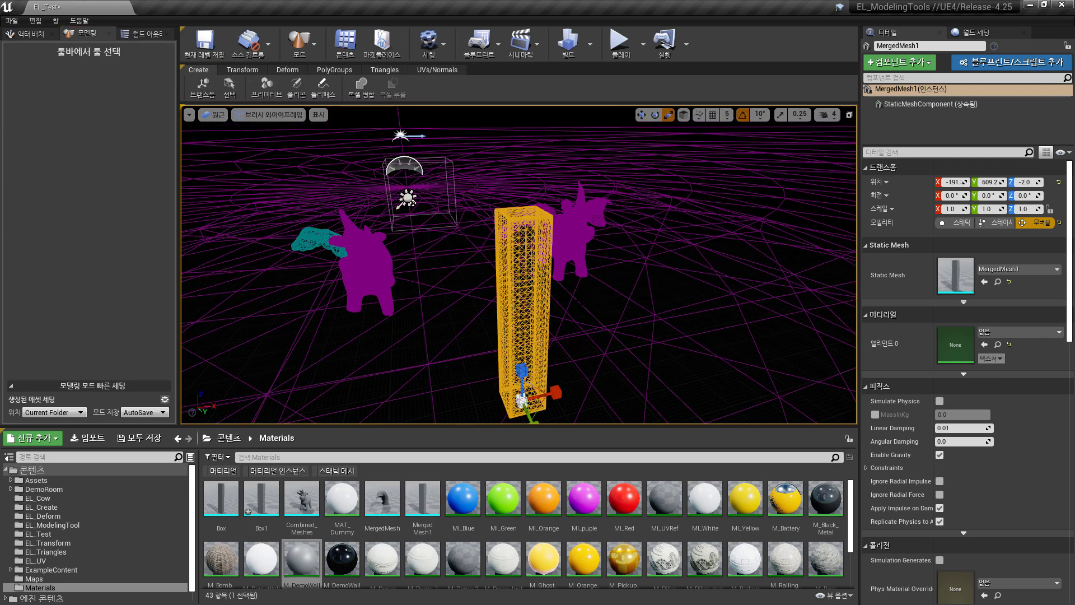
key(alt+4)
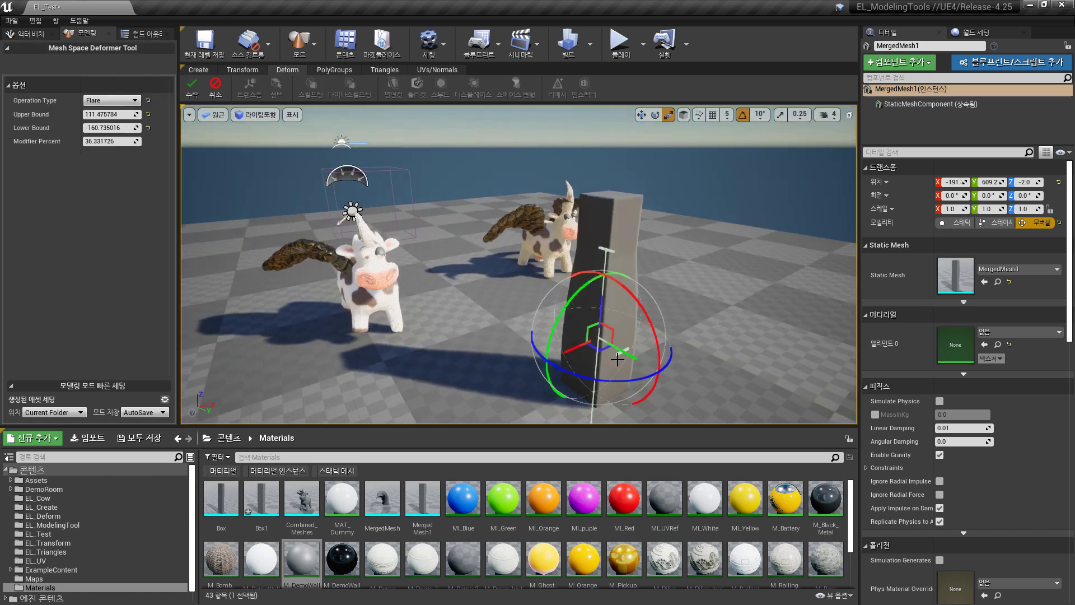
drag(617, 359, 629, 365)
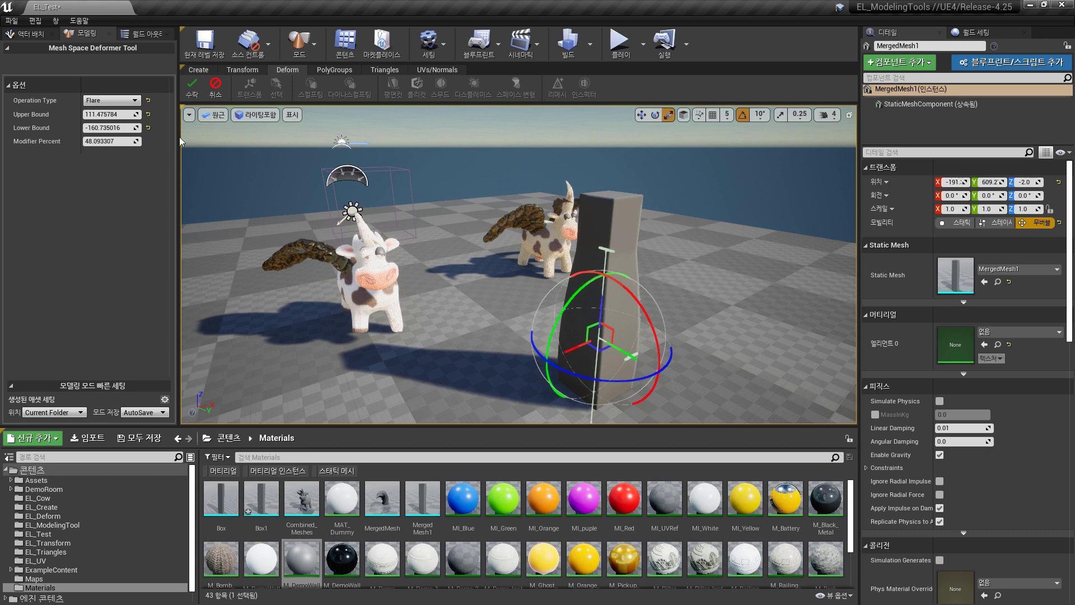
click(192, 88)
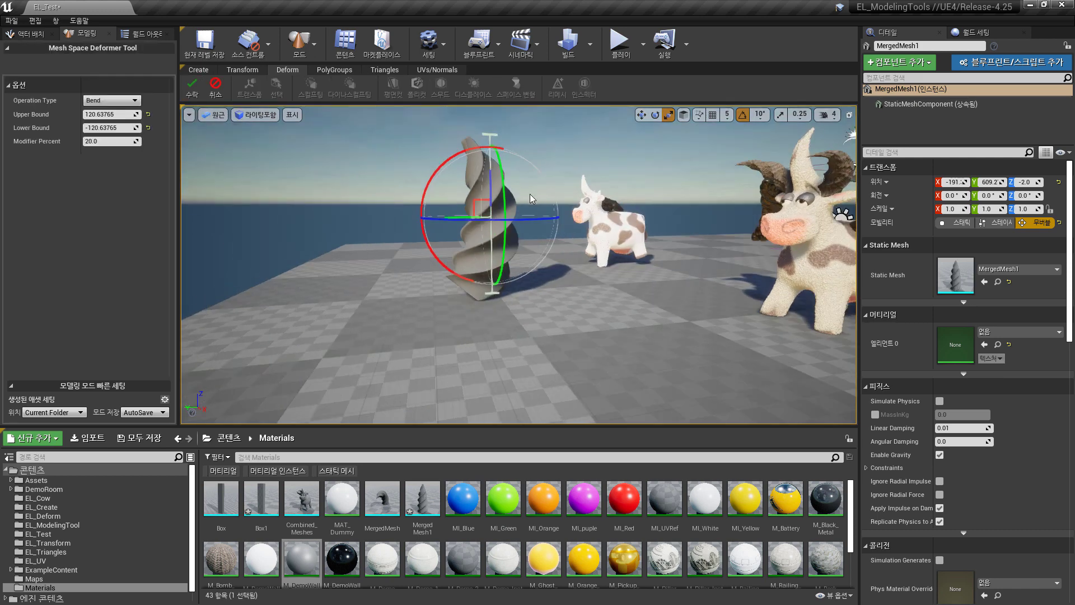
Bend the twisted column into a curled horn from its base, with an Upper Bound of about 354.8 and a modifier above 41 percent.
drag(487, 186, 485, 263)
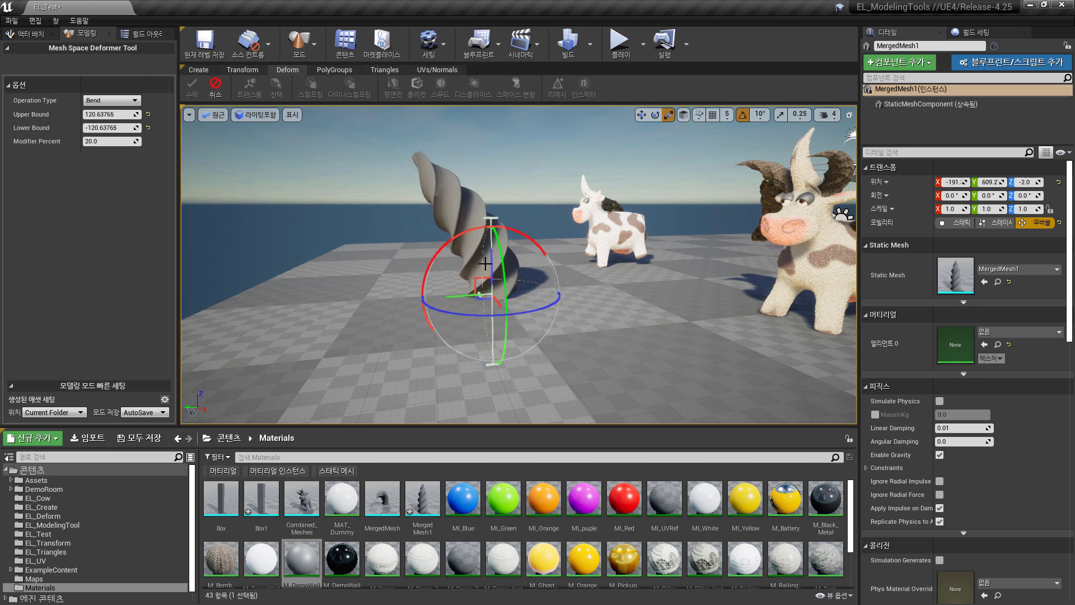
drag(491, 219, 464, 56)
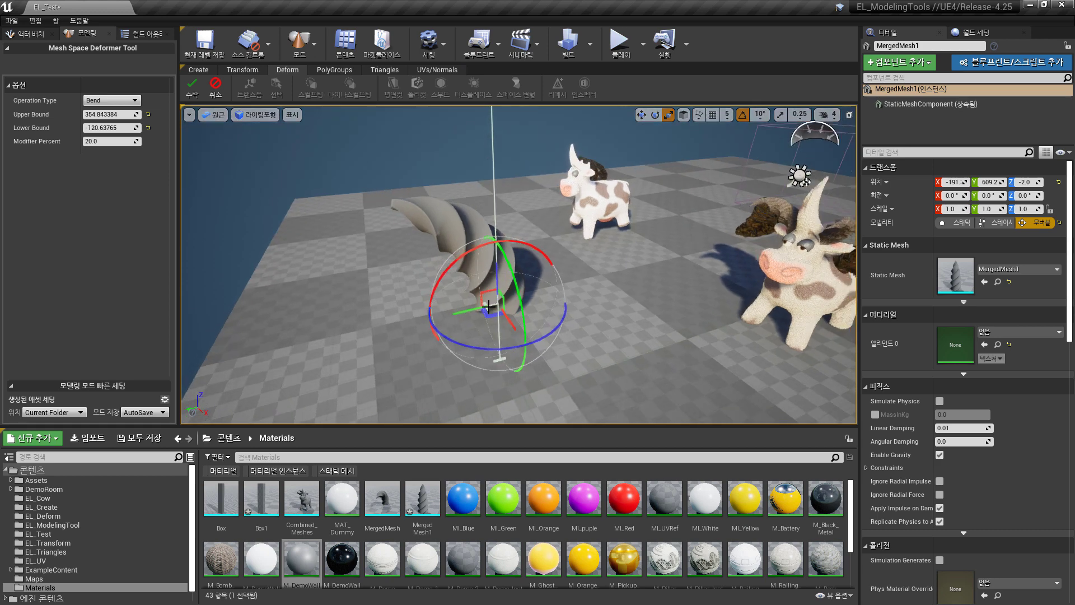
drag(490, 305, 459, 308)
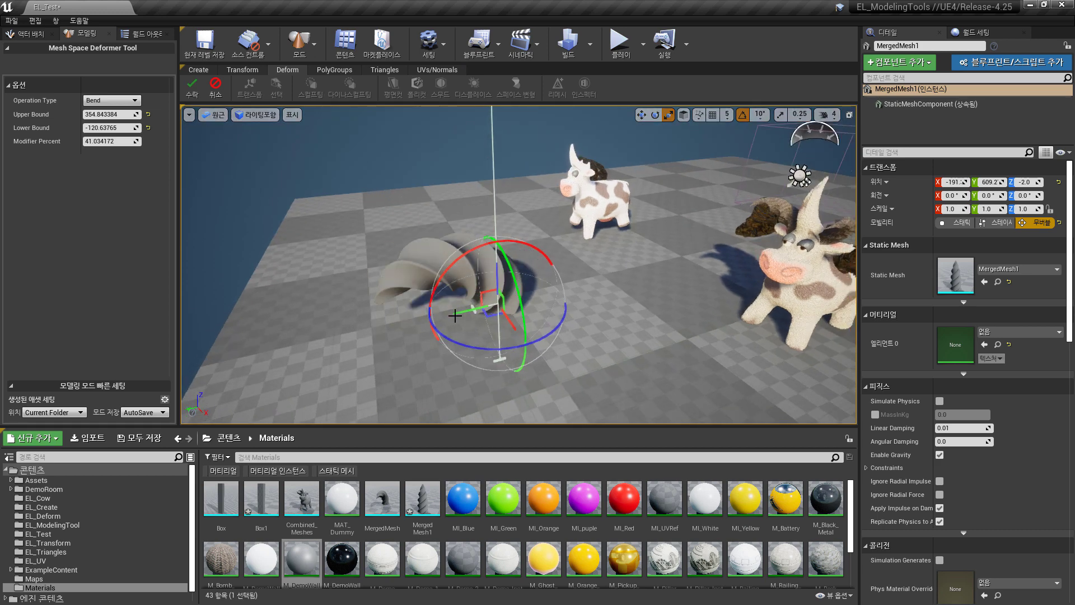
drag(456, 316, 423, 321)
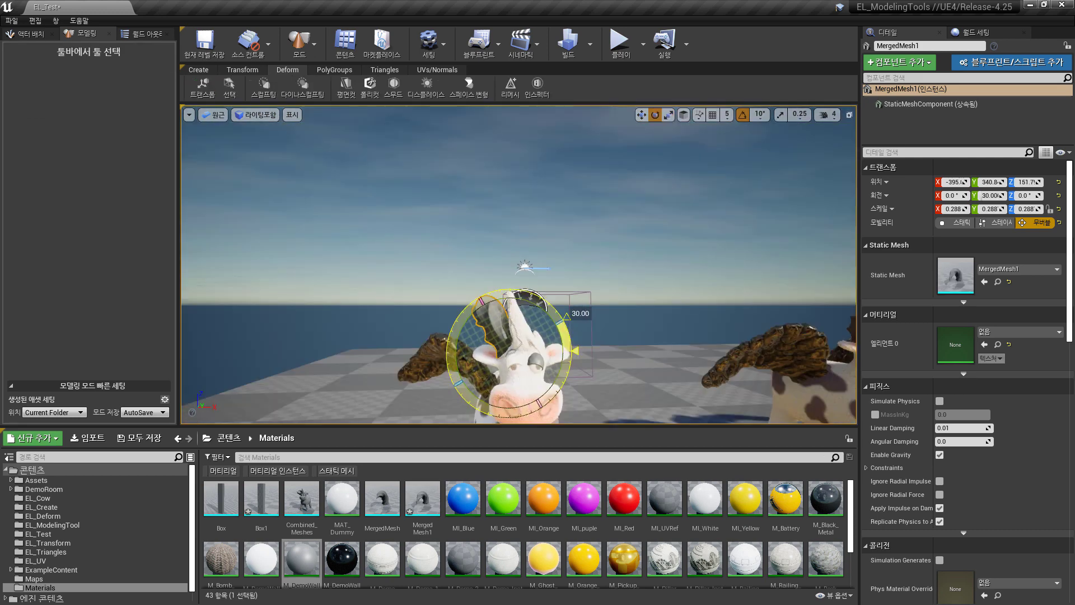
Rotate the horn on the cow's head, and combine the cow and its parts into one mesh with Delete Source Actors on.
drag(574, 351, 562, 311)
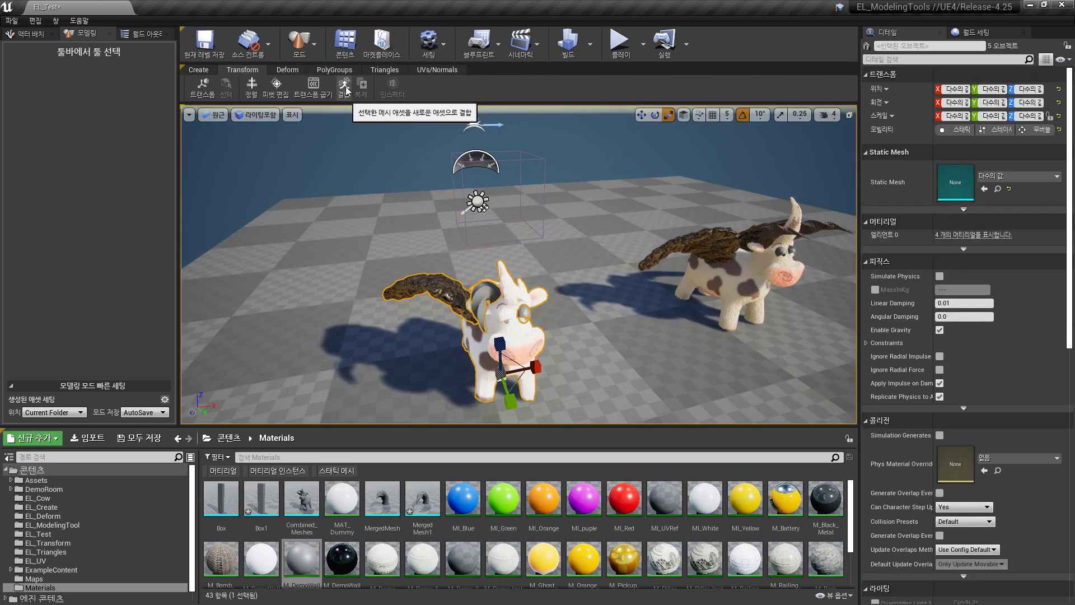
click(345, 86)
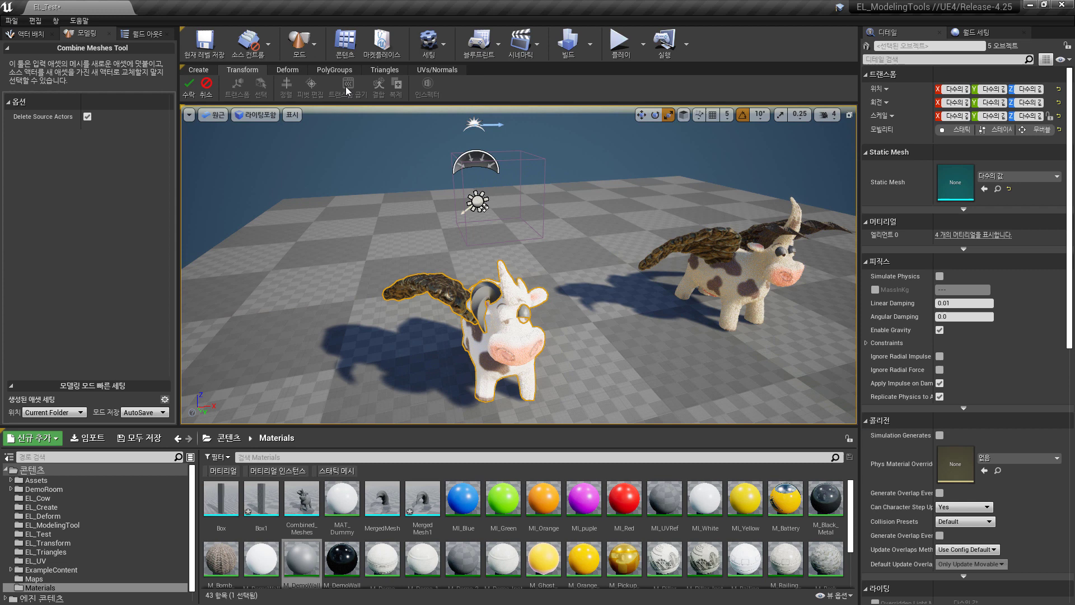
click(189, 86)
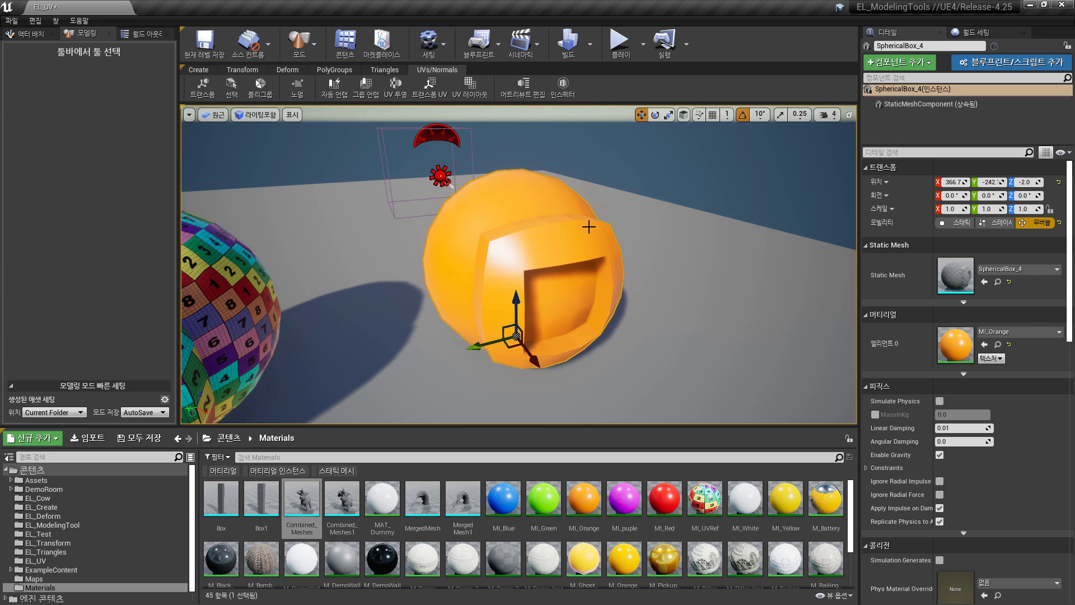
Try splitting the orange sphere's normals by Face Normal Threshold with a sharp edge angle of 0, and discard the edit.
click(295, 81)
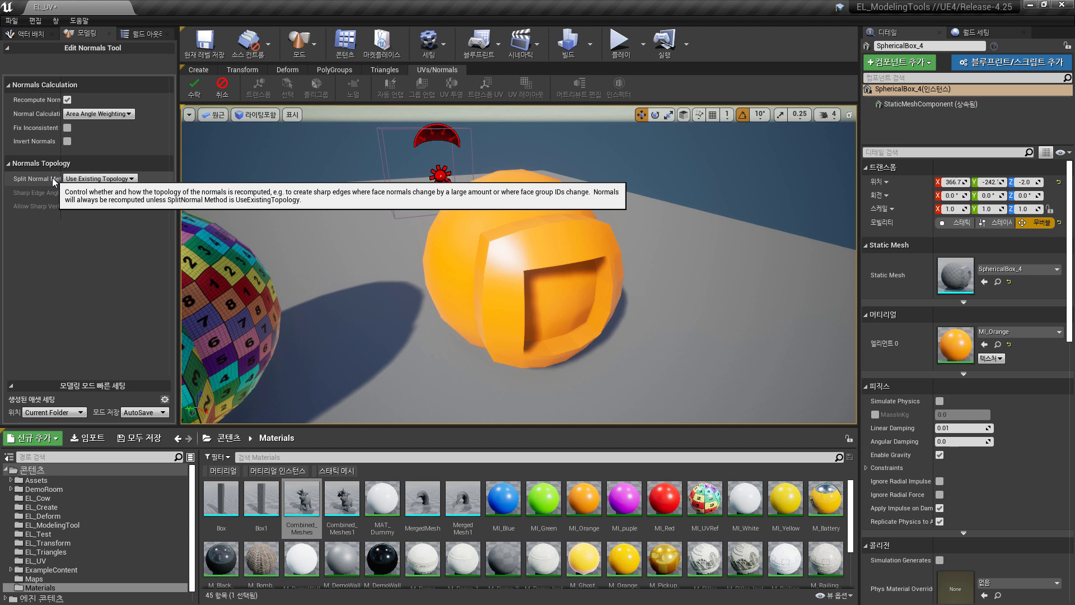
click(85, 178)
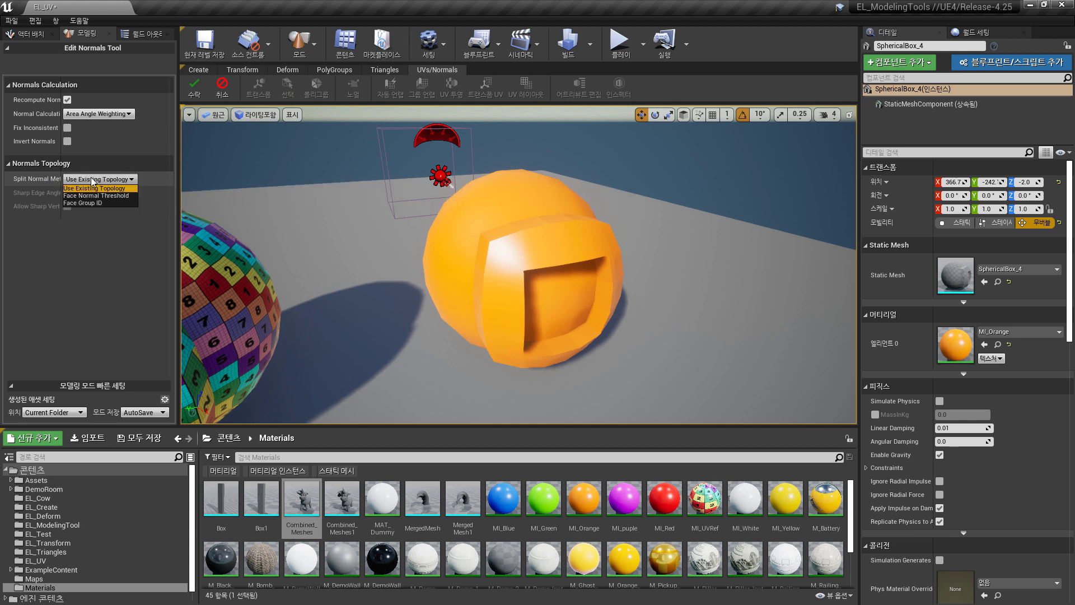
click(103, 196)
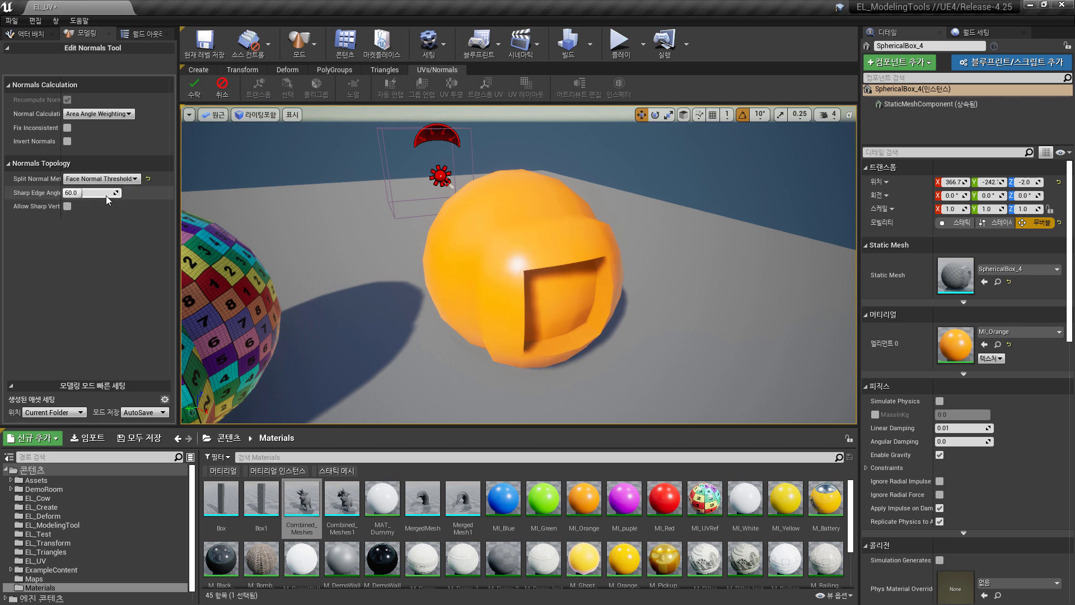
drag(106, 196, 62, 196)
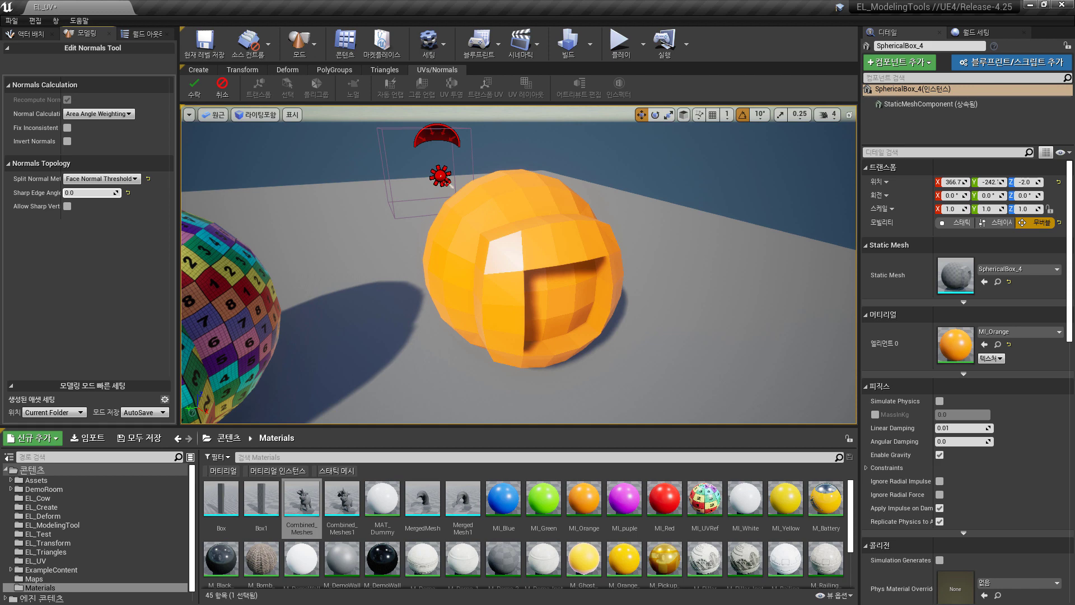
click(227, 88)
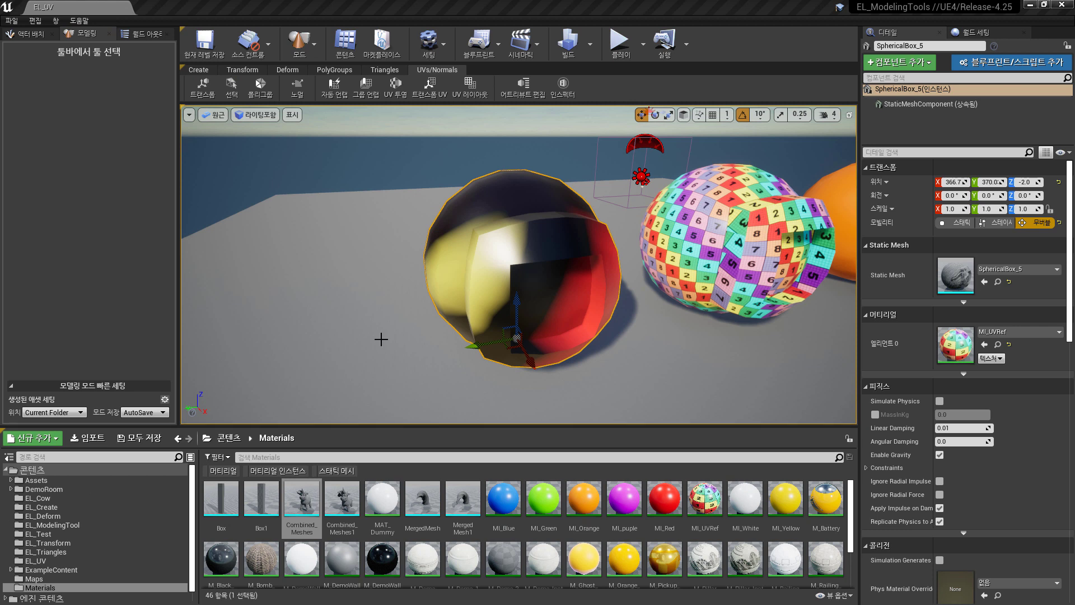
Try Auto Unwrap on the cut sphere with Chart Stretch 0.11 and Normalize to Bounds scaling.
click(335, 87)
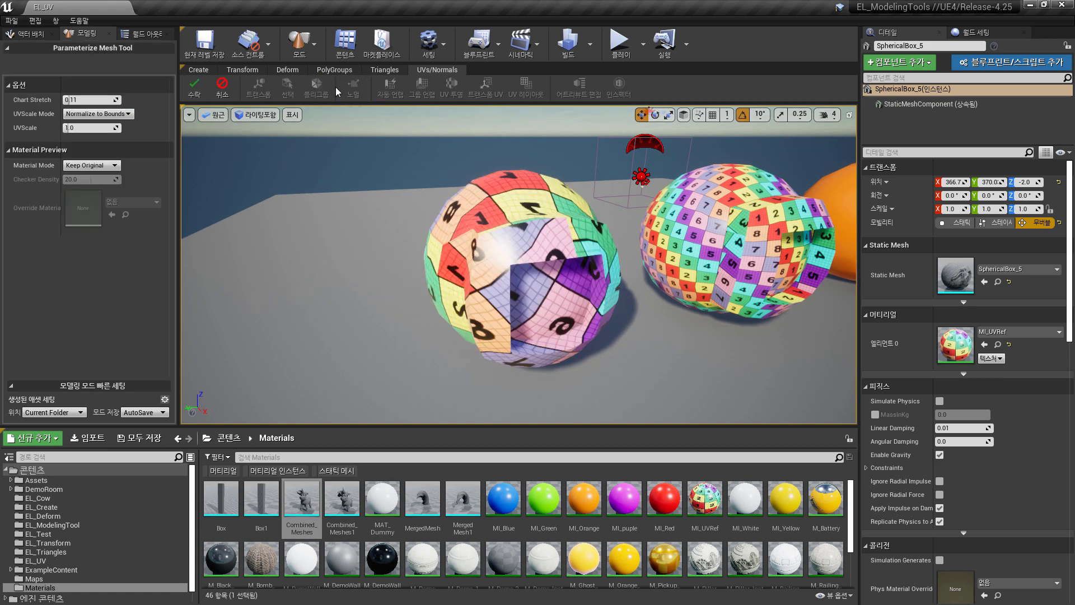
alt+drag(527, 305, 548, 323)
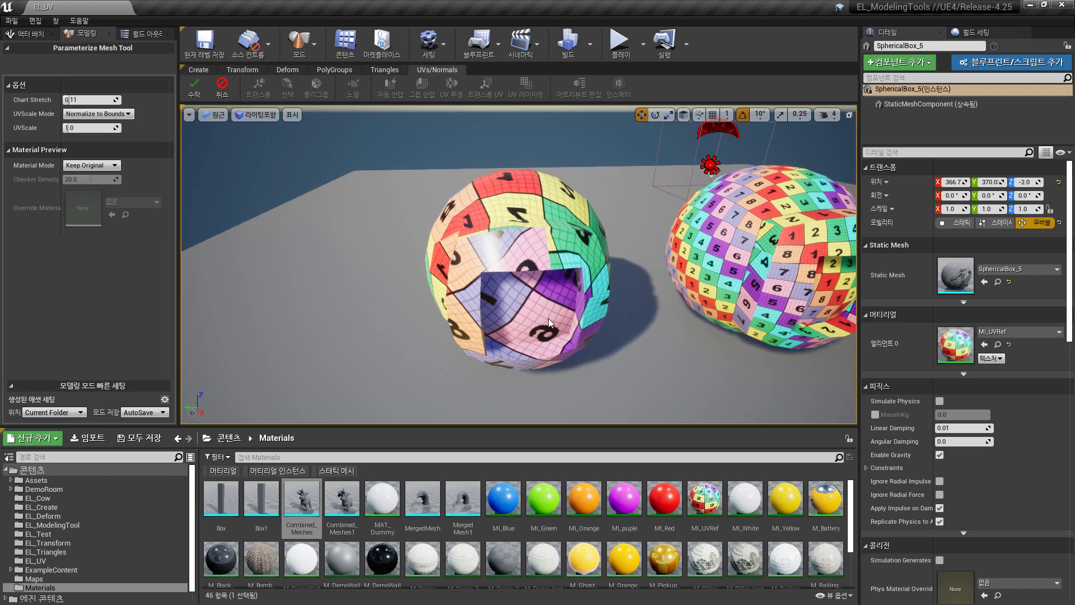
key(Return)
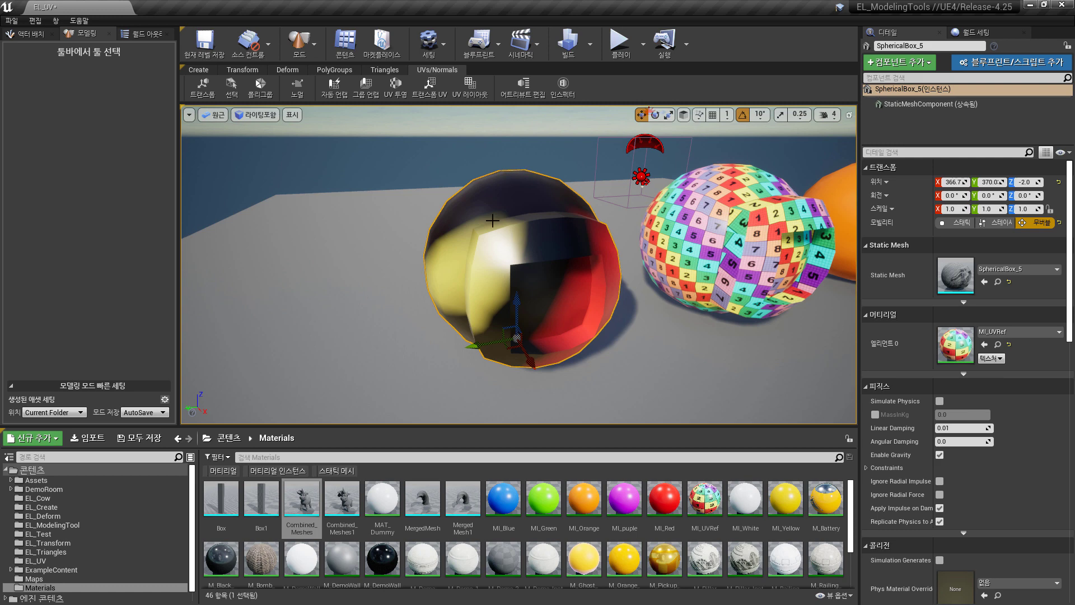
Unwrap the cut sphere by PolyGroups with Unwrap Type Exp Map and UVScale 1.0, and accept the result.
click(363, 94)
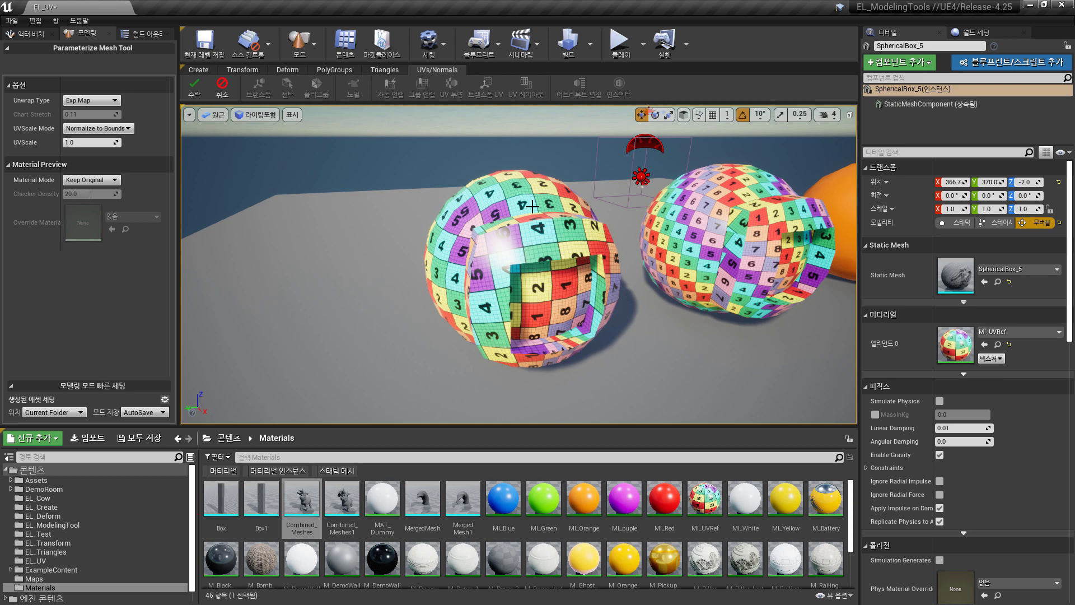
click(195, 88)
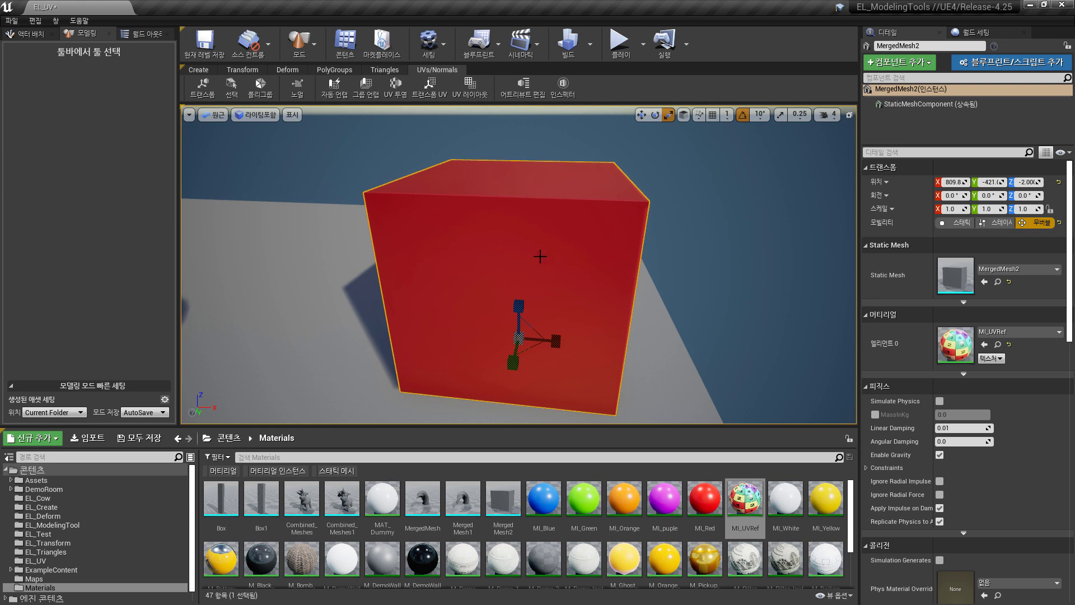
Project UVs onto the red box with the Cube projection method and accept the result.
click(397, 85)
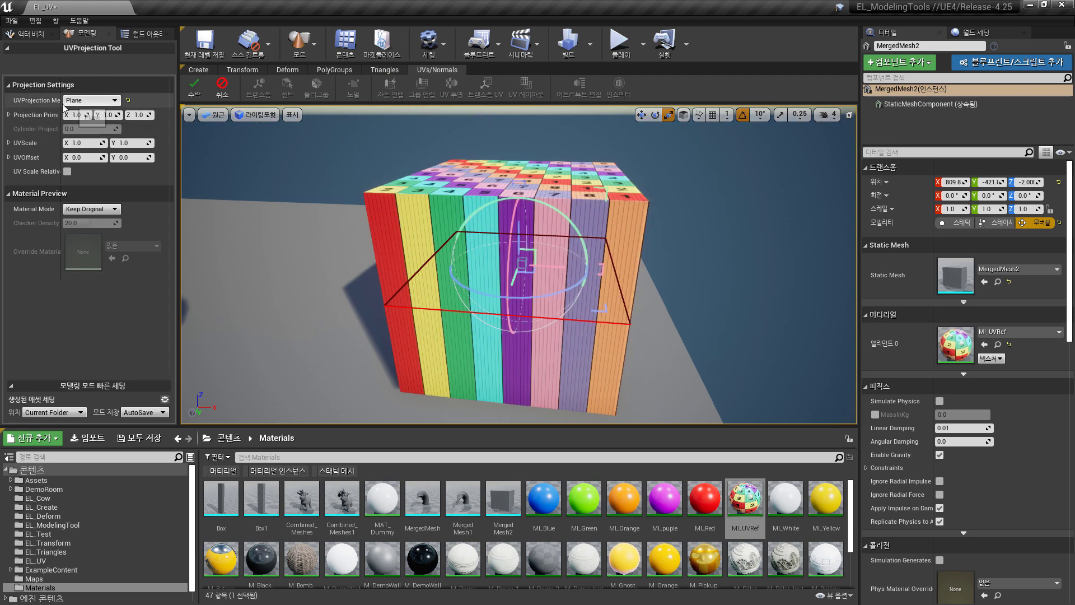
drag(61, 108, 77, 108)
click(116, 102)
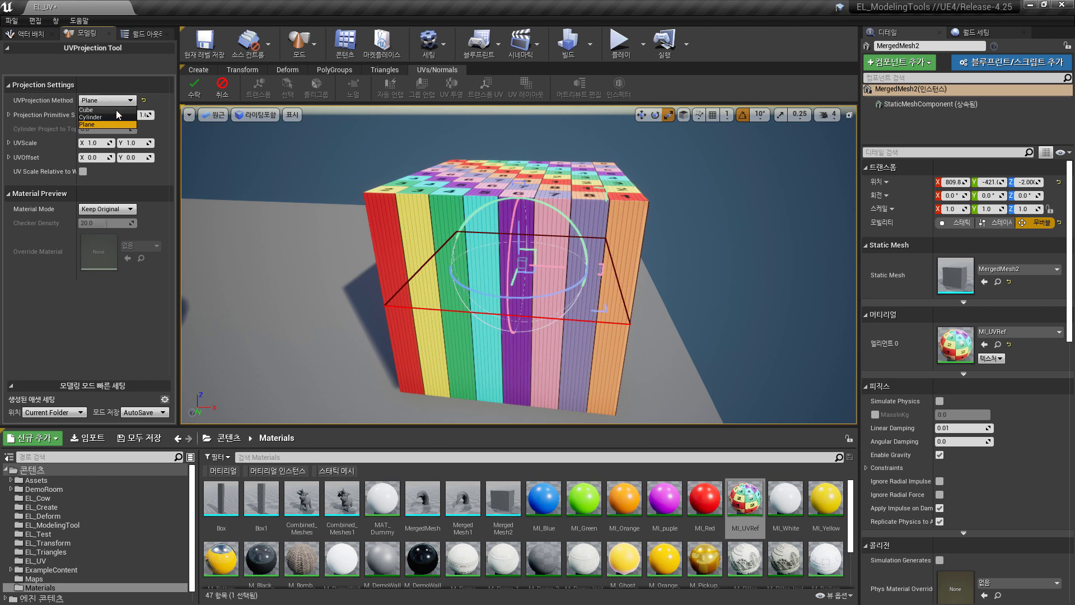
click(116, 109)
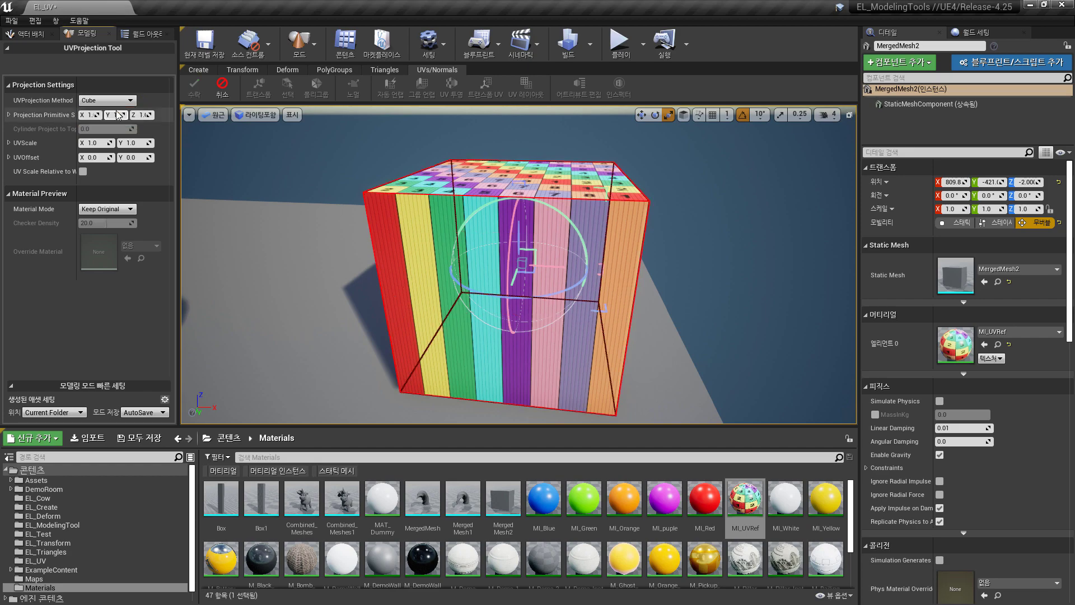
alt+drag(319, 228, 392, 249)
key(Return)
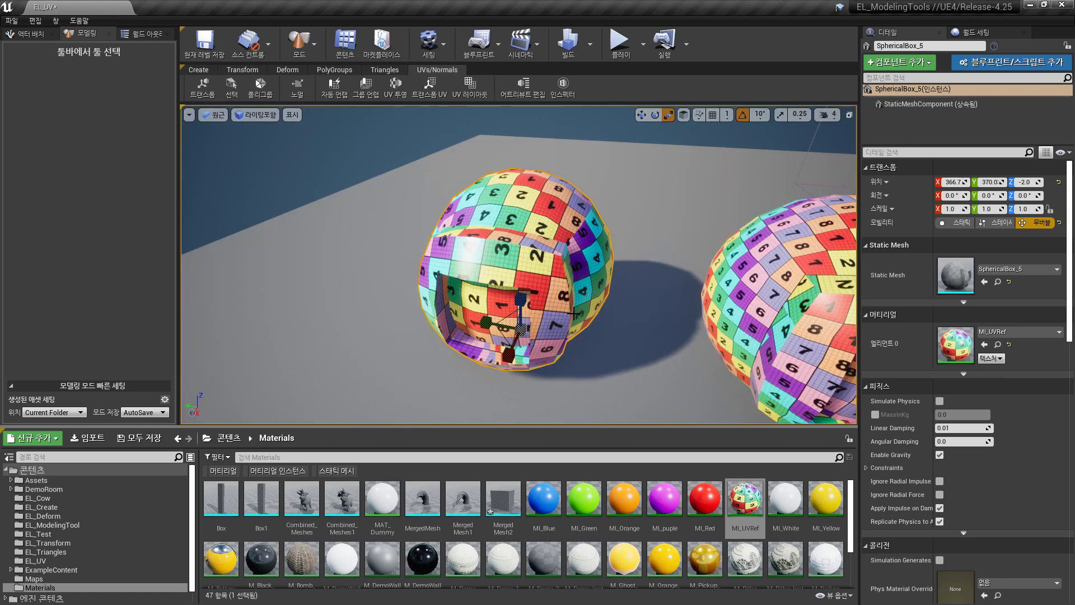
Try transforming the UV island around the cut sphere's square opening, and discard the edit.
drag(588, 321, 483, 267)
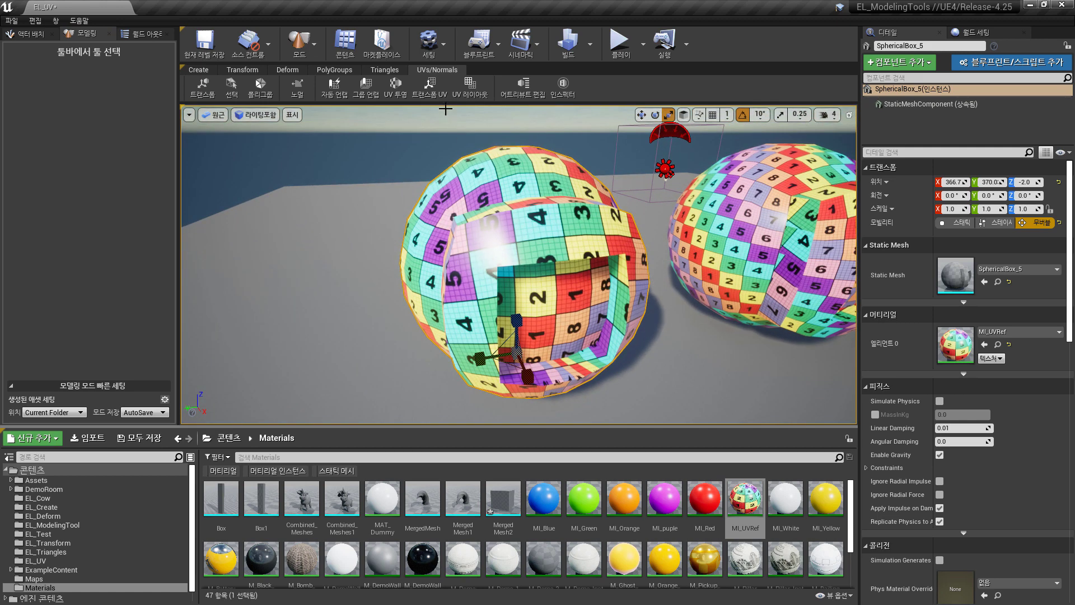
click(430, 86)
click(516, 247)
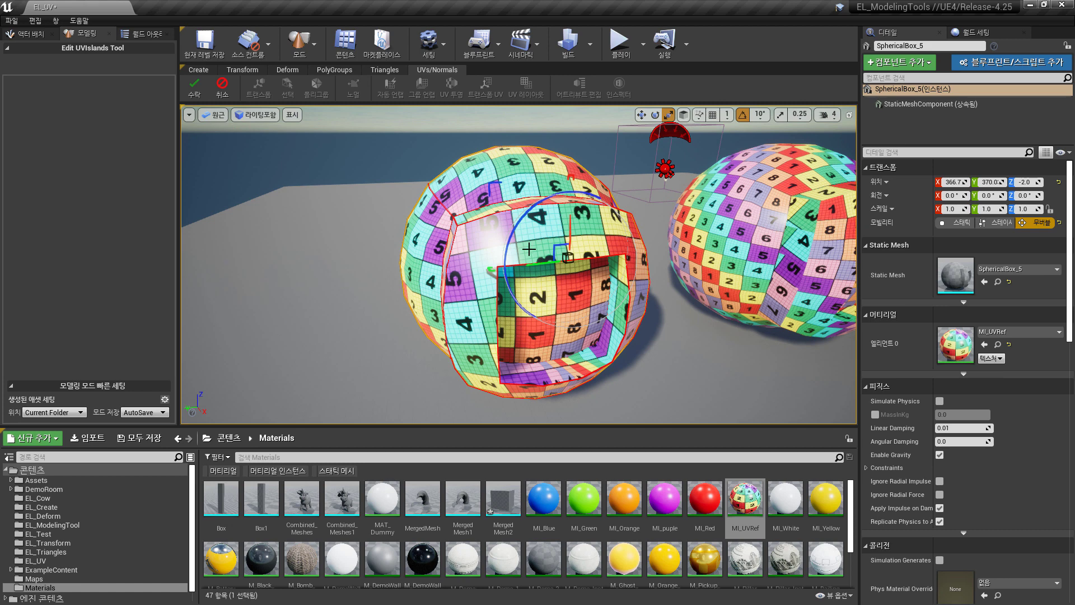
drag(571, 234, 546, 229)
drag(571, 269, 530, 258)
key(Escape)
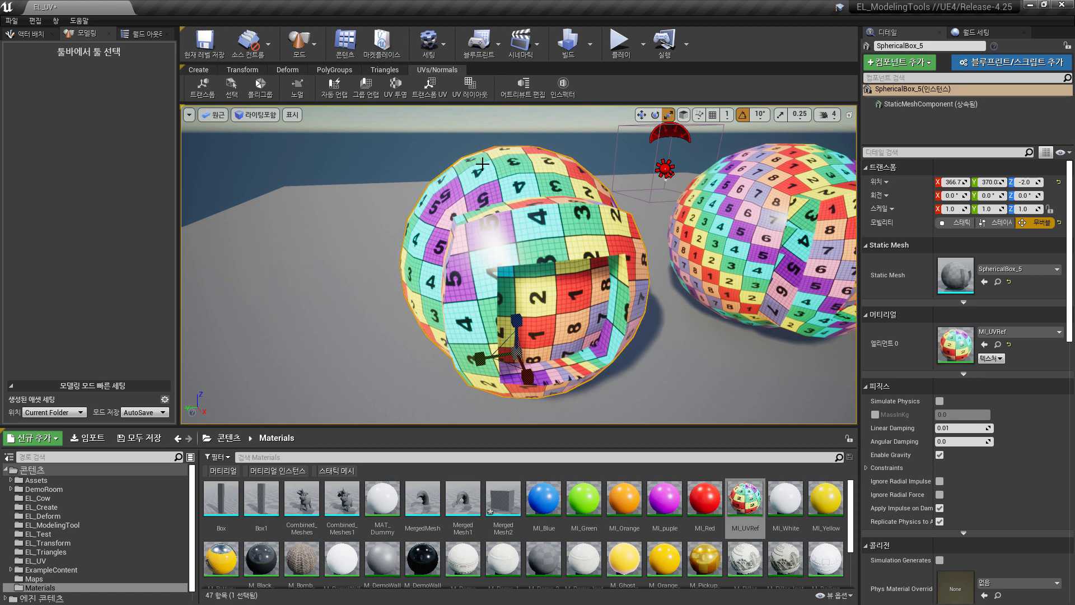
Start a UV Layout on the cut sphere at texture resolution 1024 and turn off Separate UVIslands.
click(470, 89)
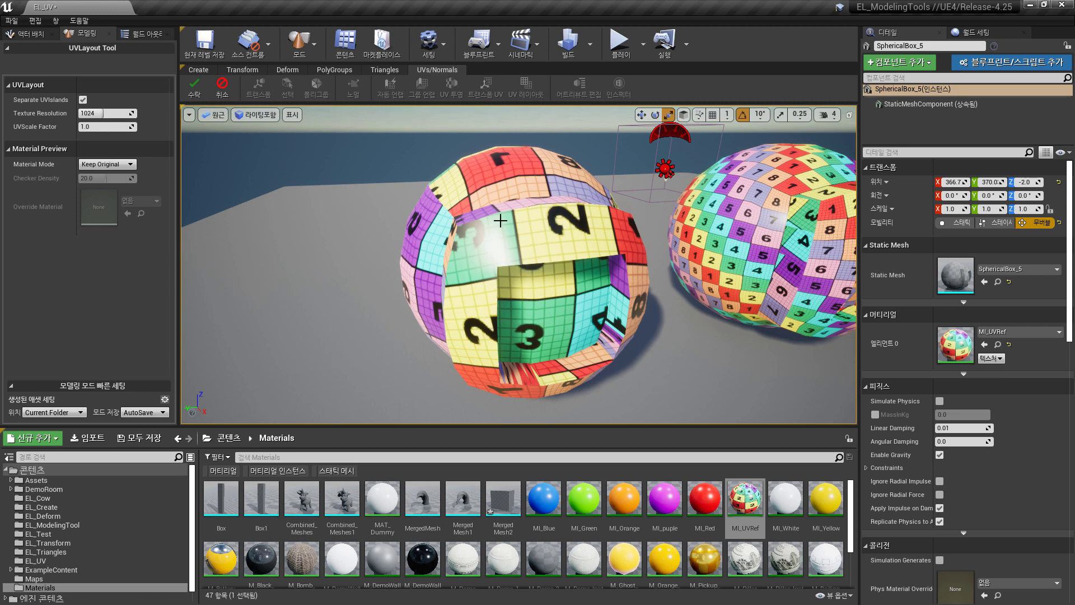
click(83, 99)
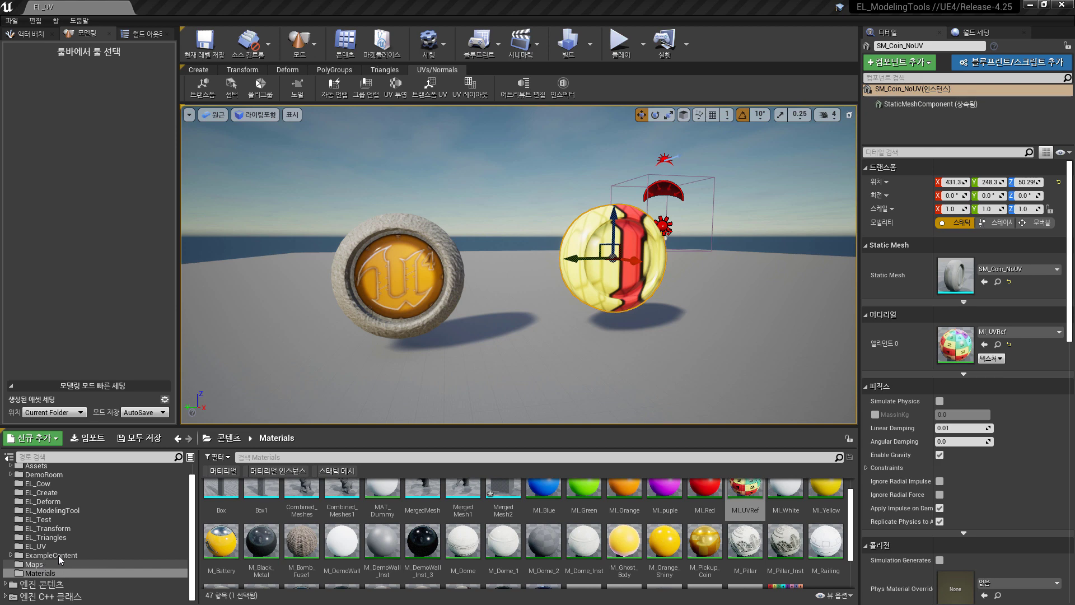
Generate PolyGroups on the untextured coin by Face Normal Deviation with an angle tolerance of about 18.48, and accept them.
key(f)
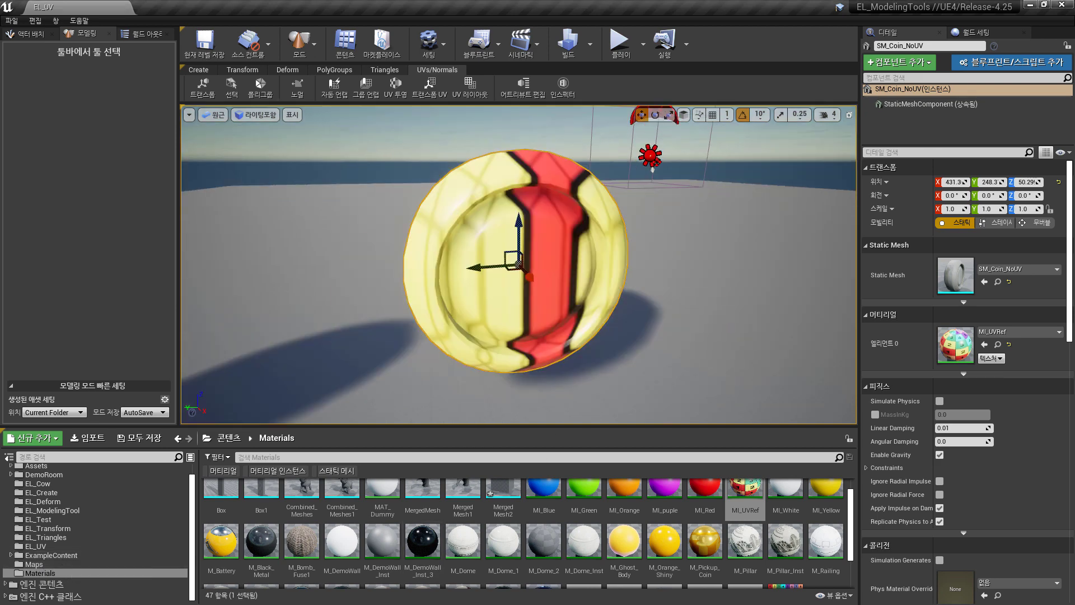
click(260, 86)
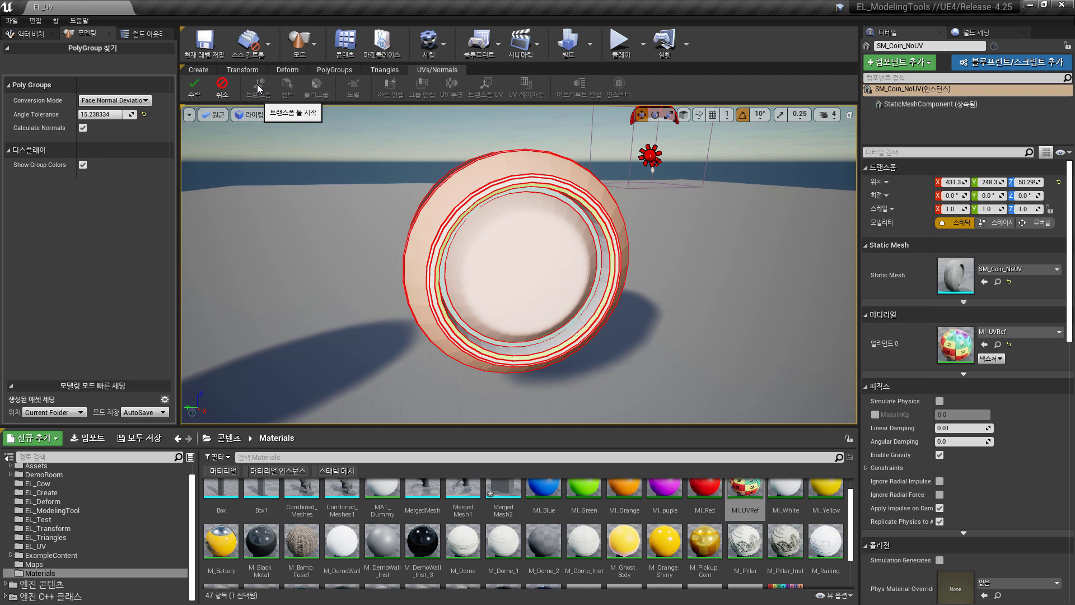
scroll(544, 321, up, 3)
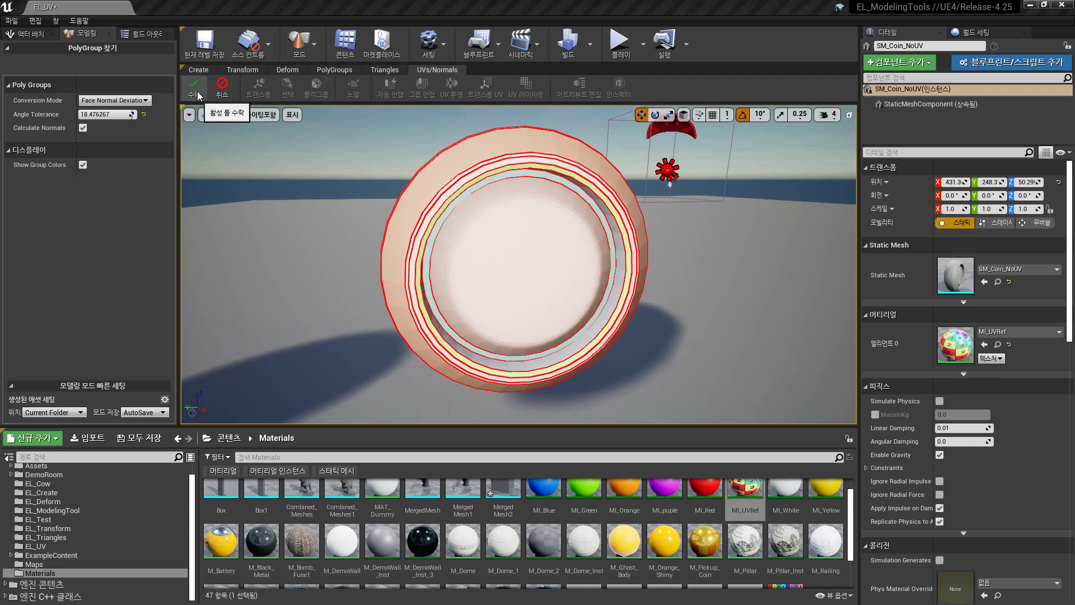
click(194, 88)
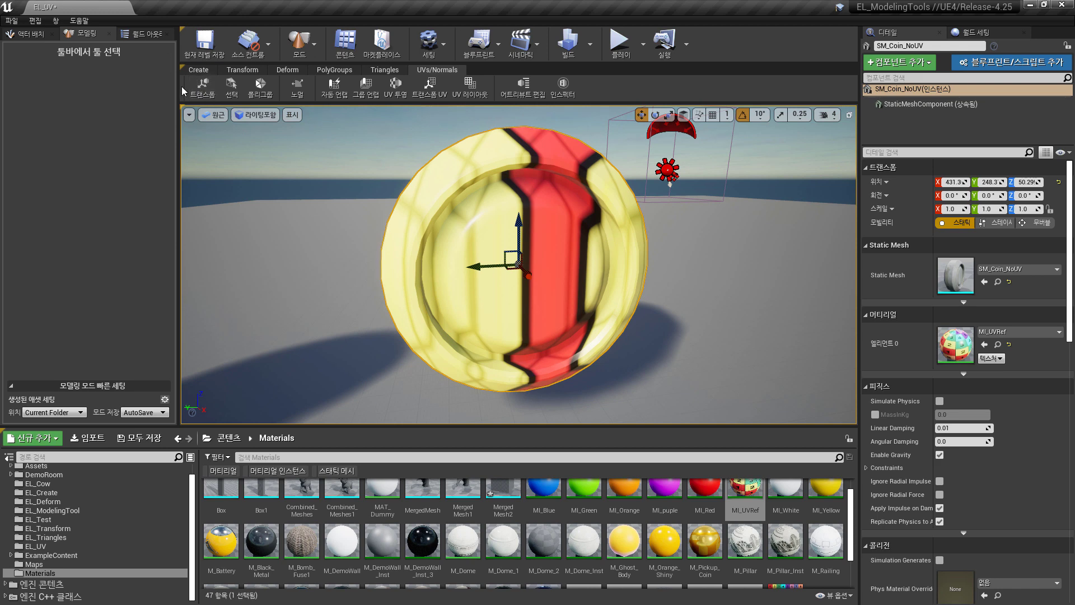
Select the coin's front and back centre faces in All in Group mode and separate them into their own mesh.
click(223, 89)
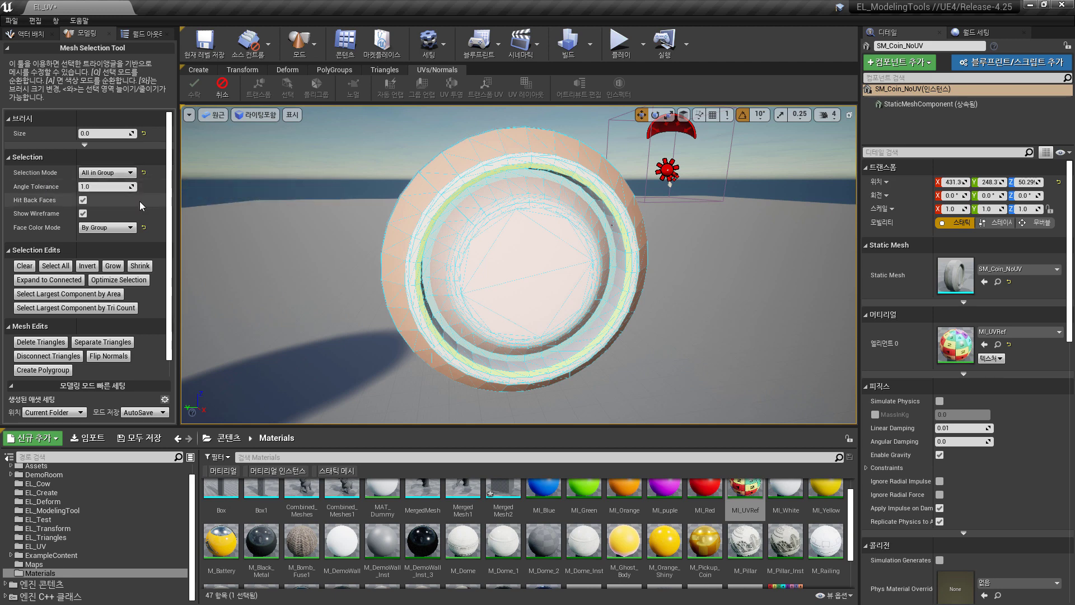
click(498, 264)
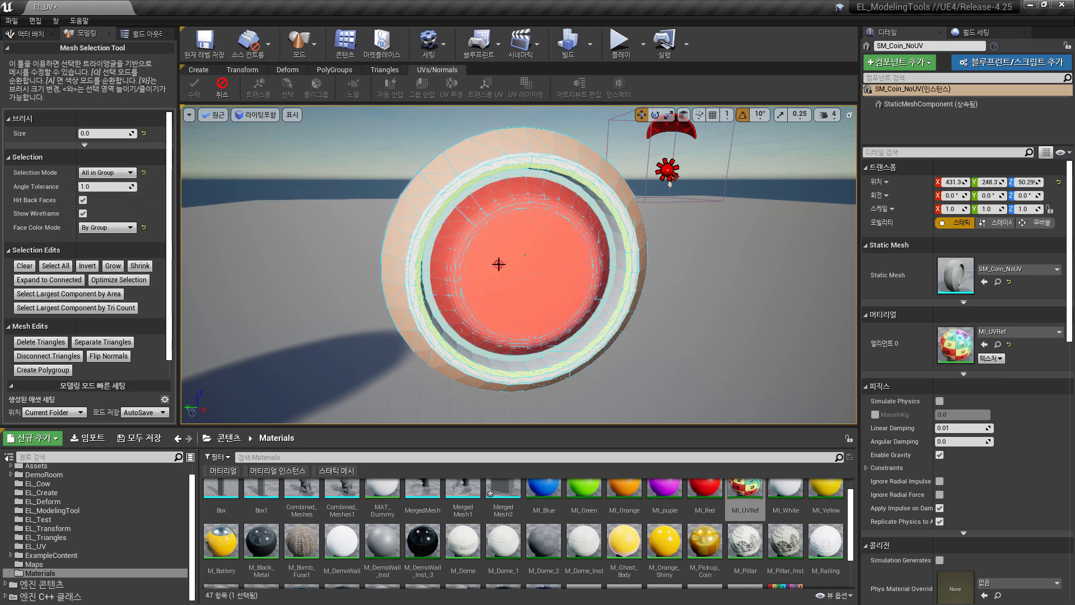
alt+drag(447, 329, 707, 358)
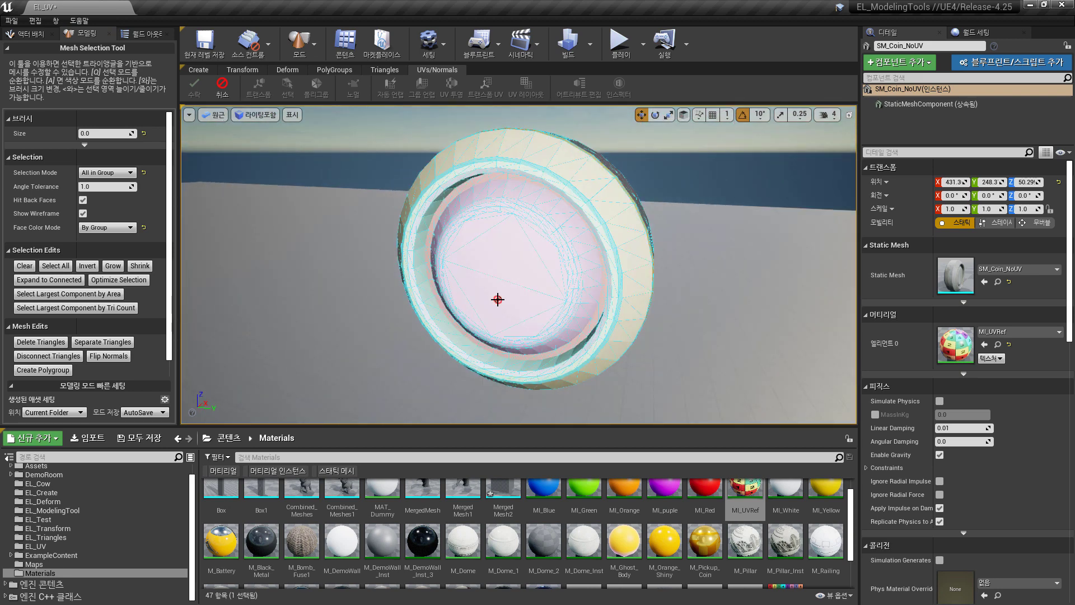
alt+drag(502, 303, 642, 352)
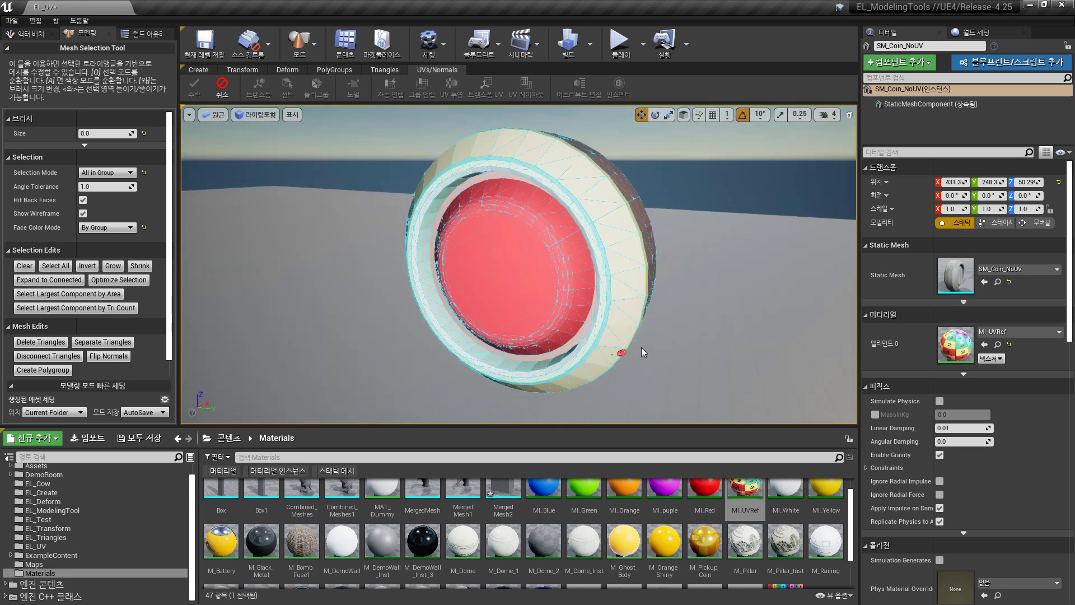
click(112, 347)
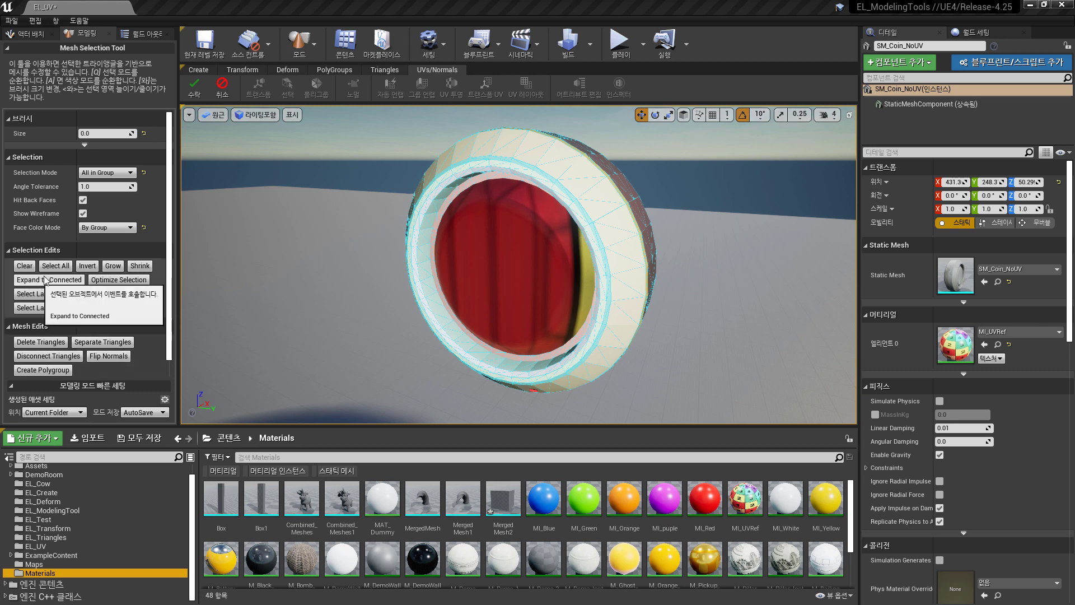
Select all remaining triangles of the coin's outer ring, make them one PolyGroup, and accept the mesh edits.
click(58, 267)
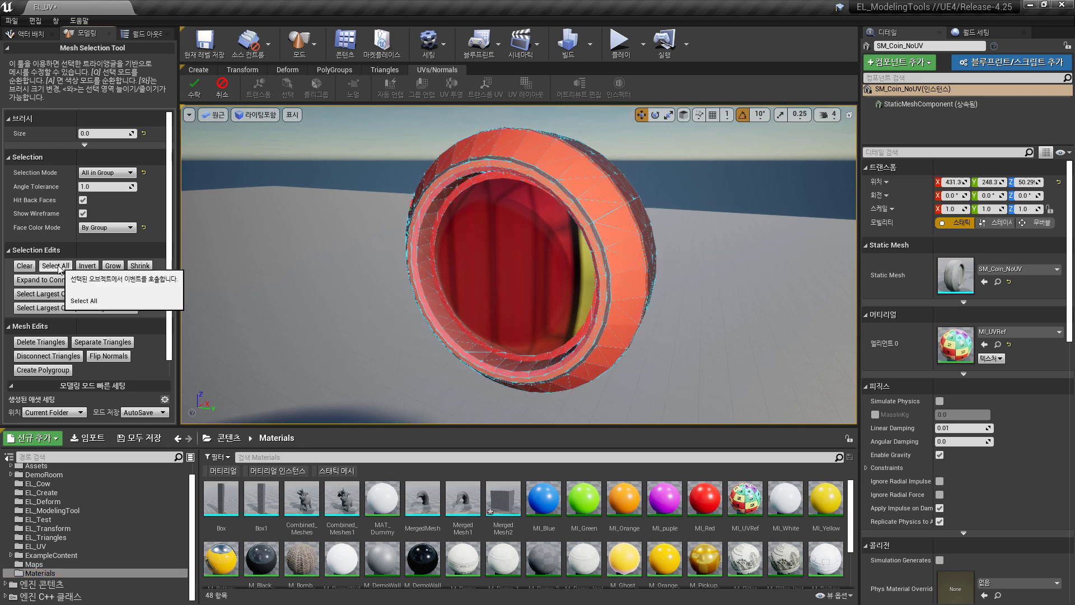
click(60, 370)
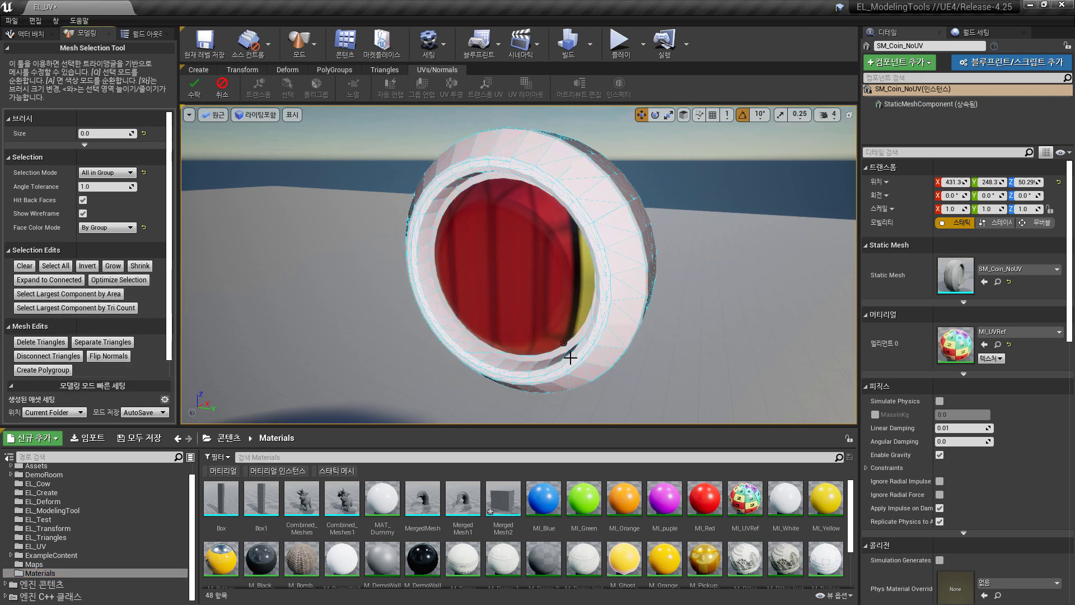
alt+drag(593, 376, 616, 385)
click(194, 89)
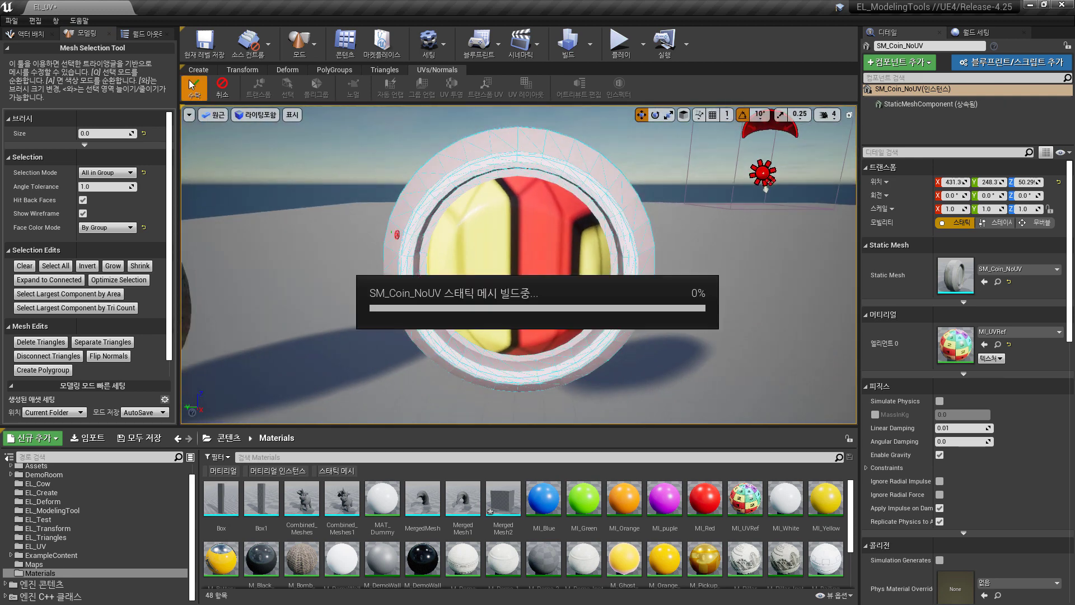
Unwrap the separated coin centre by PolyGroups with Unwrap Type Exp Map, and accept the result.
mouse_move(540, 345)
alt+mouse_down()
mouse_move(496, 360)
mouse_move(560, 358)
mouse_move(546, 360)
alt+mouse_up()
click(533, 309)
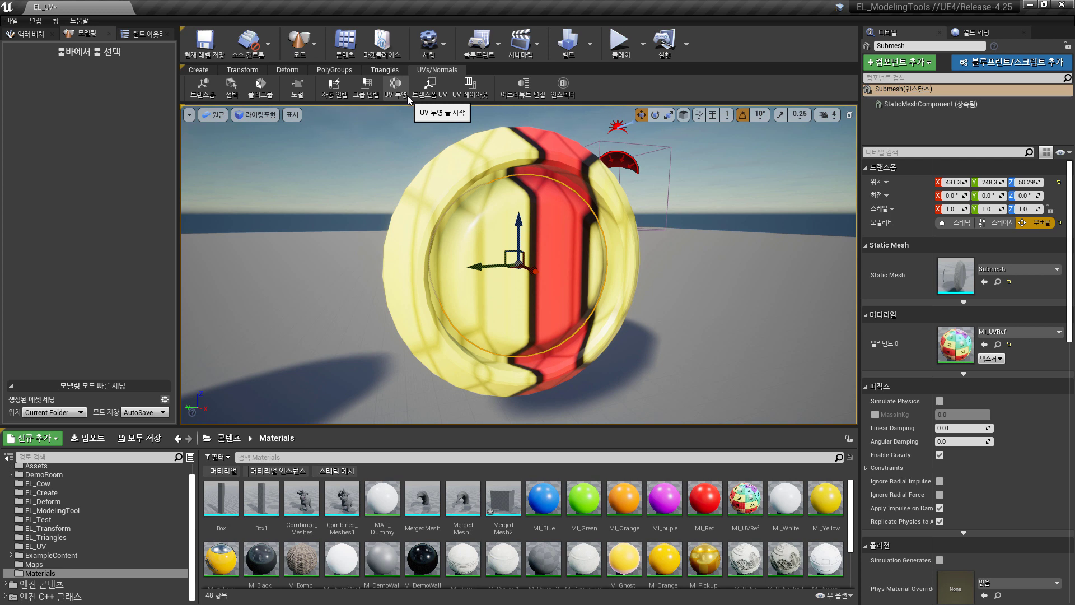
click(367, 89)
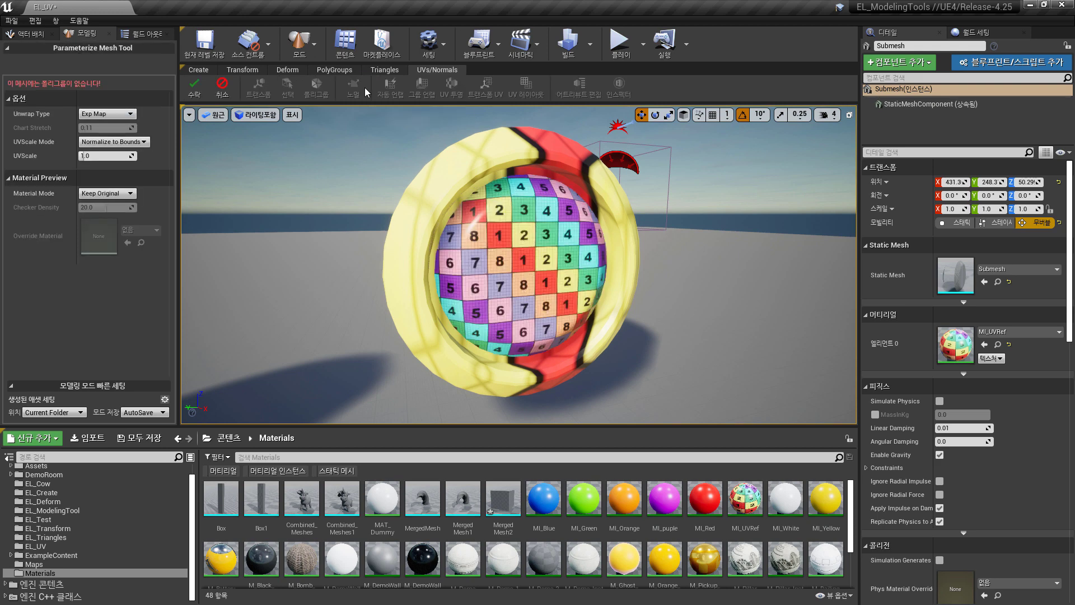
alt+drag(627, 320, 263, 288)
scroll(577, 321, up, 4)
click(193, 87)
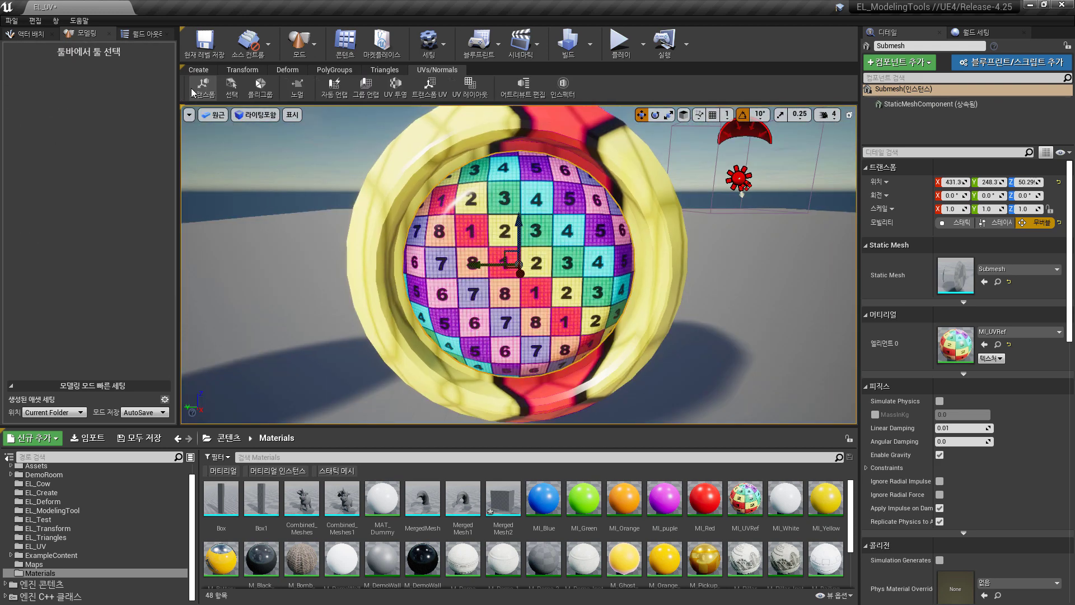
Try an Exp Map group unwrap on the coin's outer ring, inspect its sides, and cancel it.
click(375, 200)
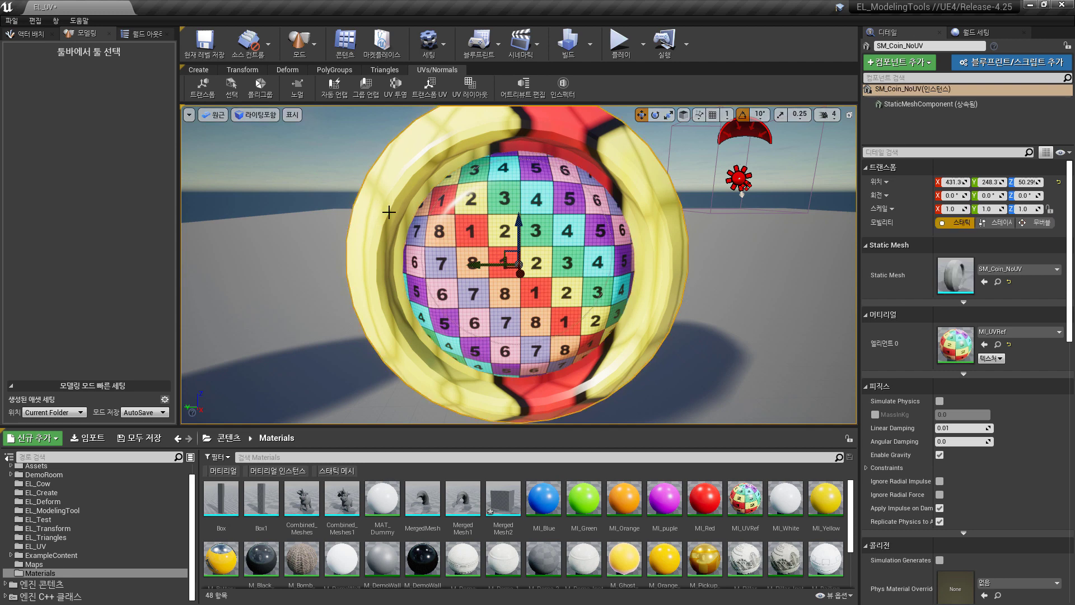
click(366, 90)
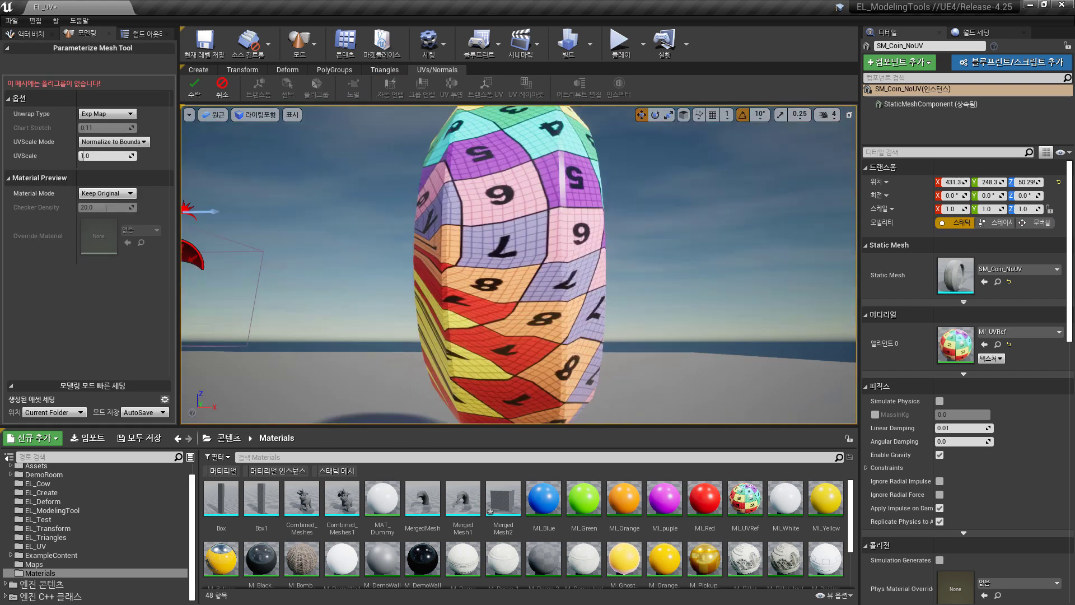
alt+drag(559, 324, 594, 305)
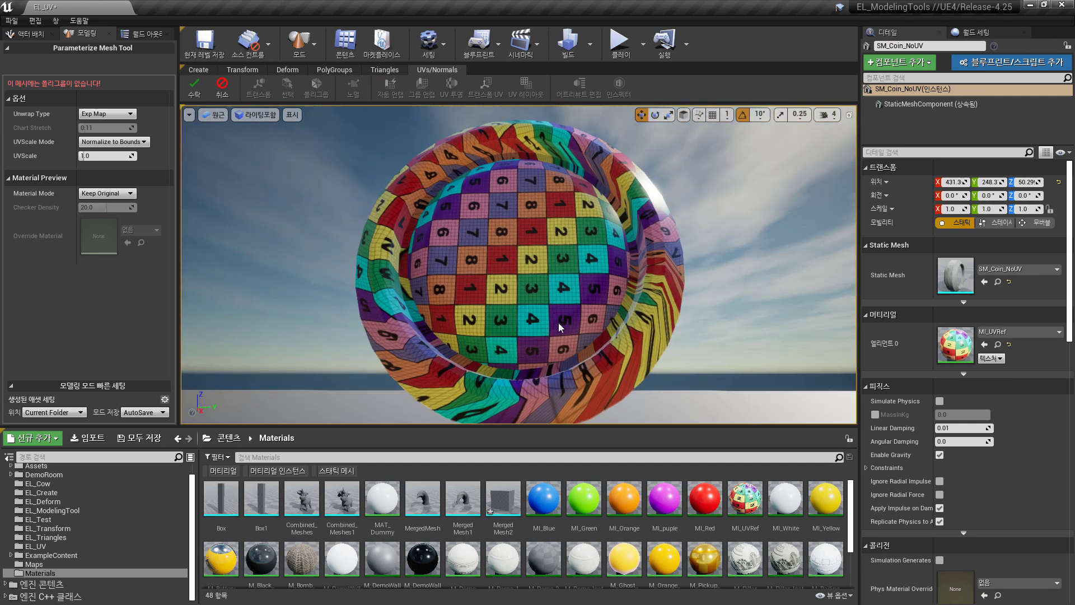
alt+drag(713, 288, 651, 238)
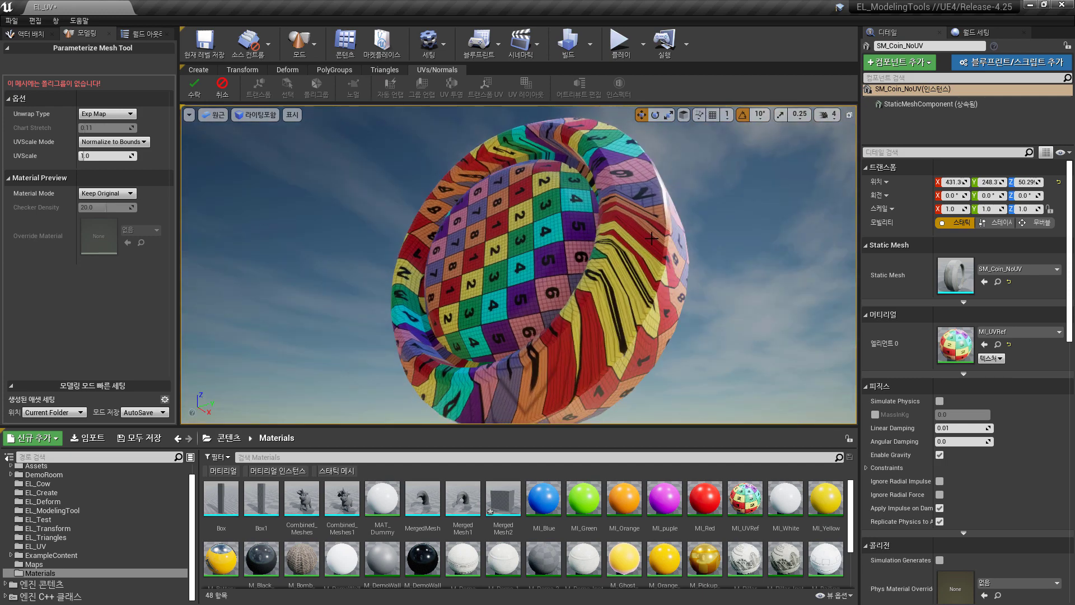
alt+drag(686, 275, 455, 182)
click(222, 86)
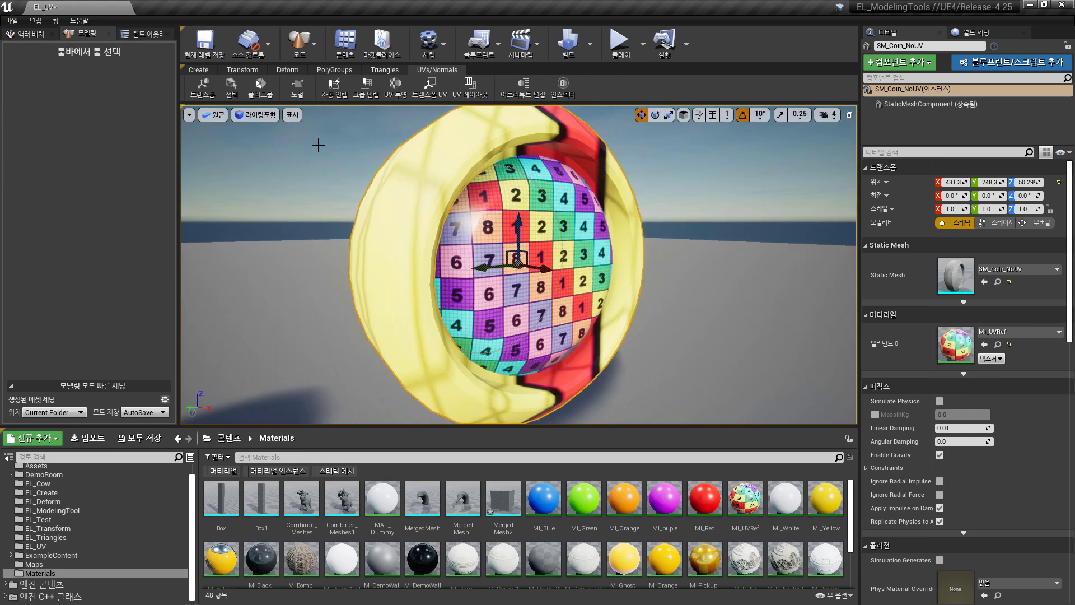
Project UVs onto the coin's outer ring with the Cylinder method, rotate the projection cylinder to the coin's axis, and accept it.
click(395, 88)
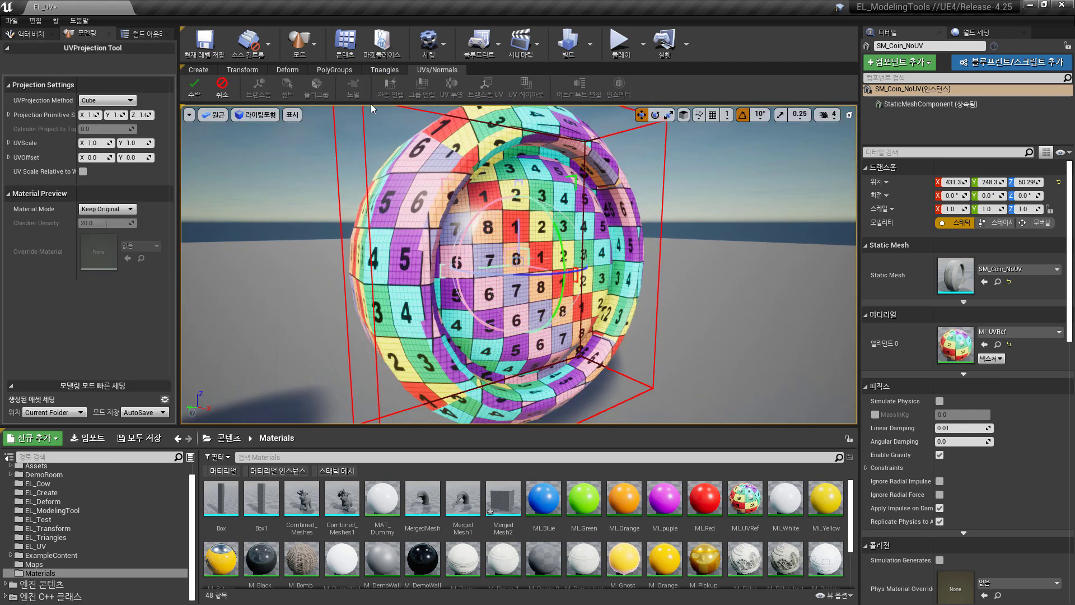
click(107, 100)
click(104, 118)
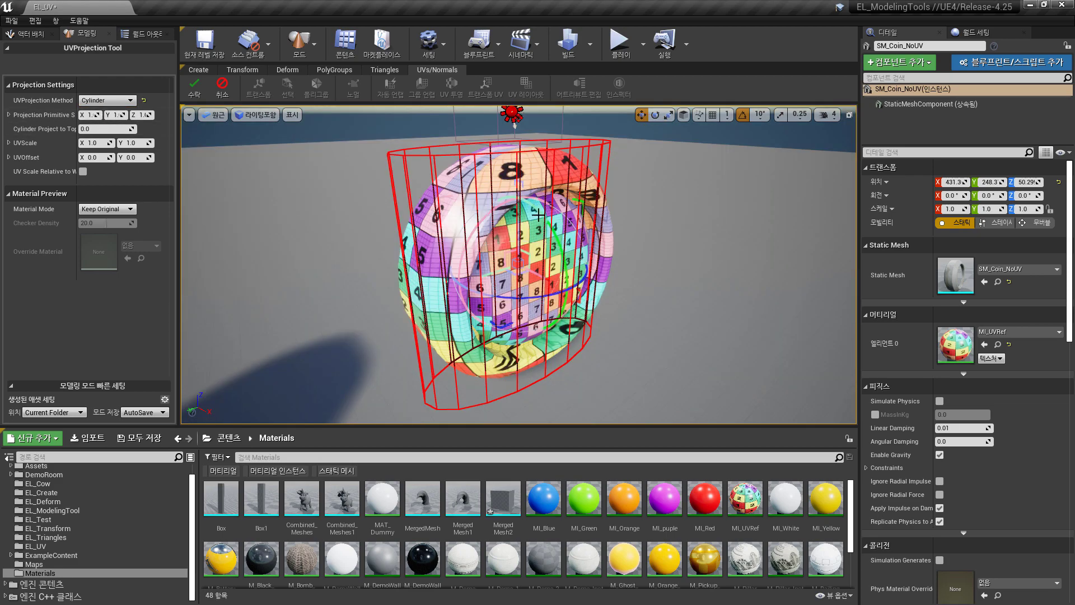
drag(567, 274, 580, 331)
mouse_move(669, 374)
alt+mouse_down()
mouse_move(785, 353)
mouse_move(520, 336)
mouse_move(616, 345)
mouse_move(742, 386)
mouse_move(670, 375)
alt+mouse_up()
key(Return)
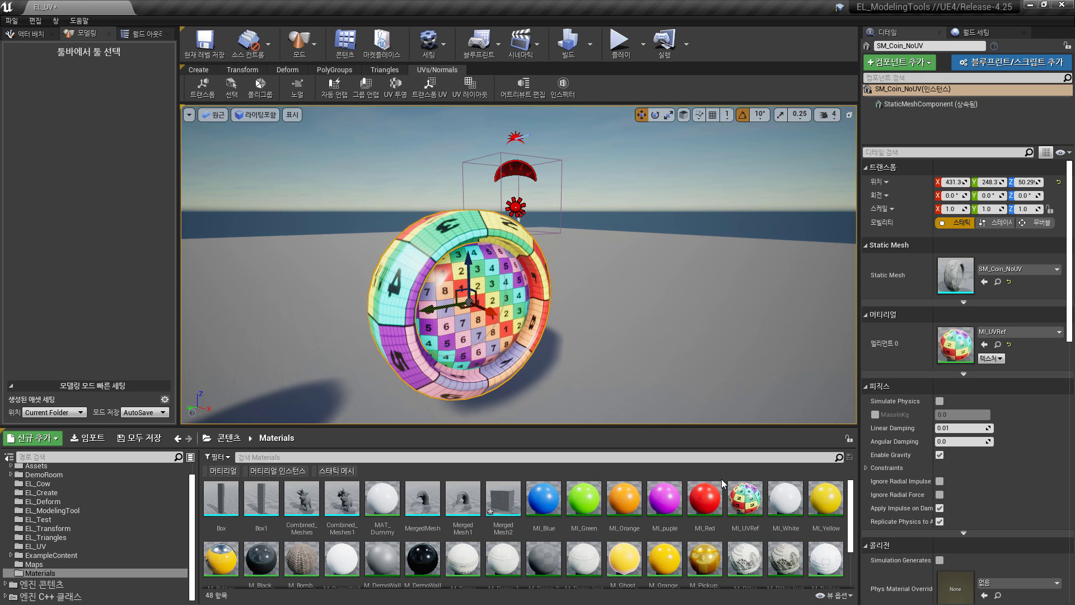
Assign the M_UE4_Logo_Door material to the separated coin centre.
scroll(722, 504, down, 2)
key(ctrl+z)
drag(503, 552, 955, 343)
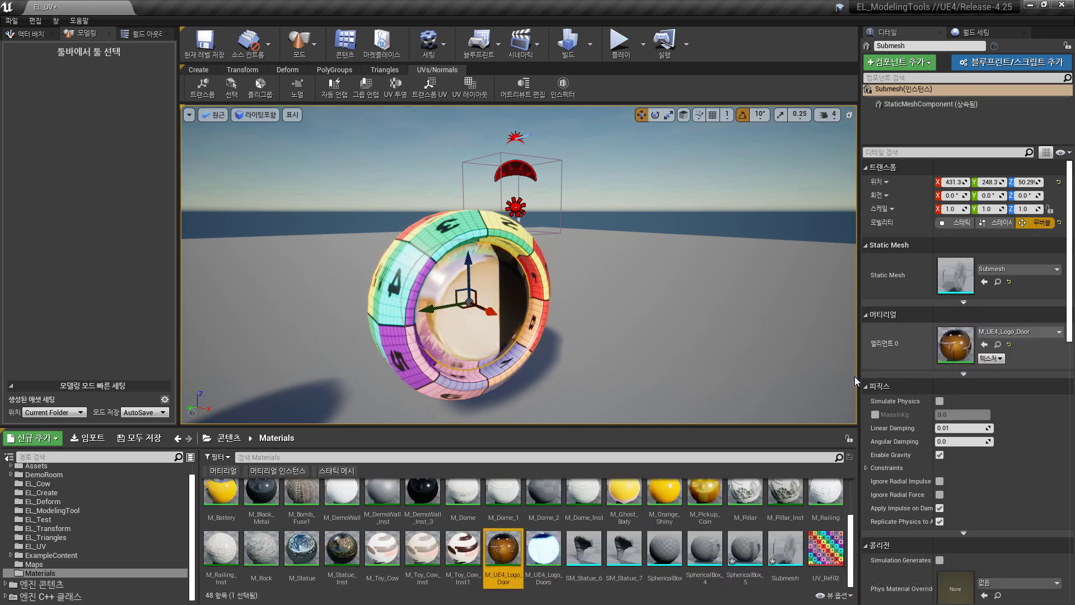
alt+drag(728, 336, 809, 310)
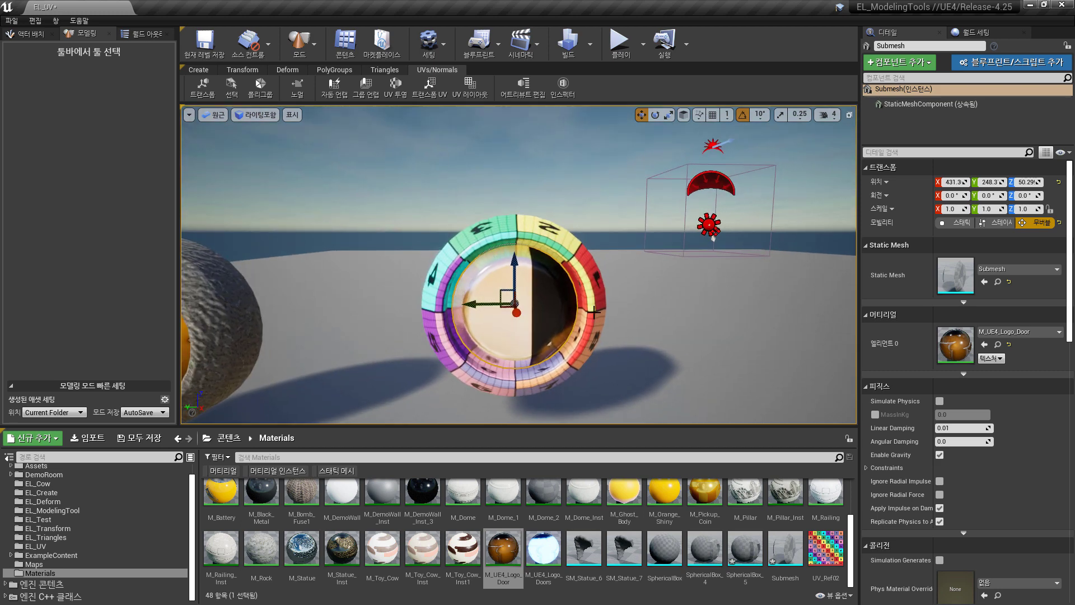
Transform the coin centre's front UV island until the UE4 logo sits centred and upright, and accept the edit.
click(432, 92)
click(528, 323)
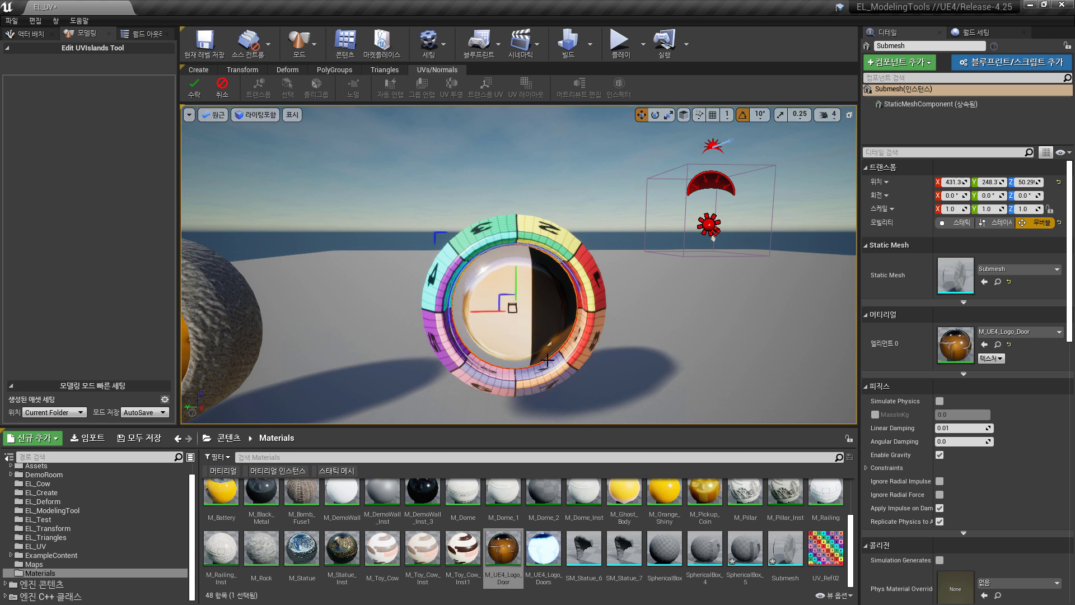
drag(476, 312, 432, 312)
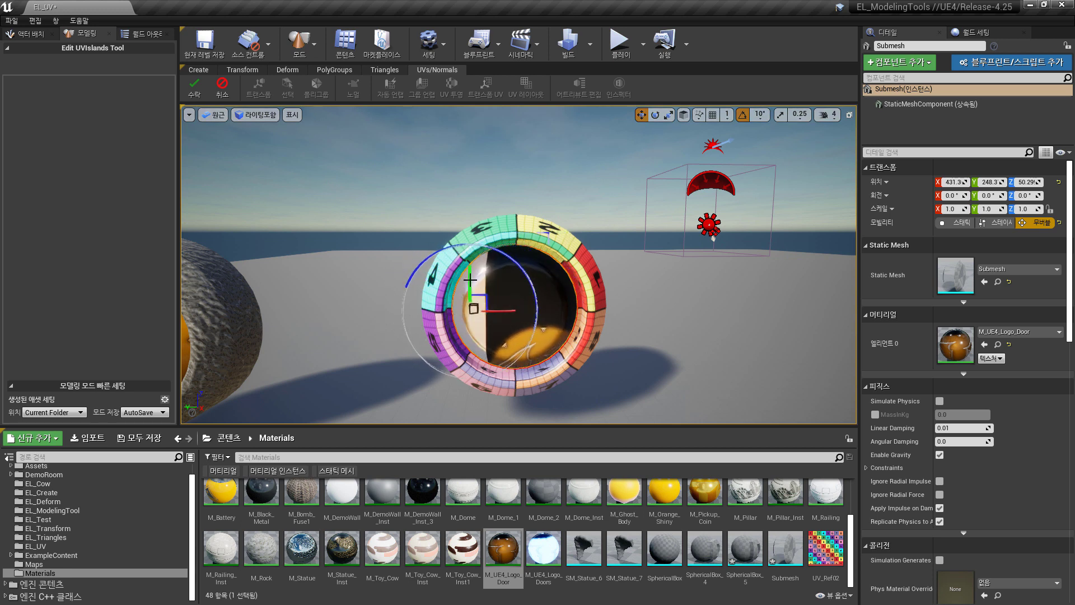
drag(471, 278, 476, 206)
drag(506, 240, 453, 225)
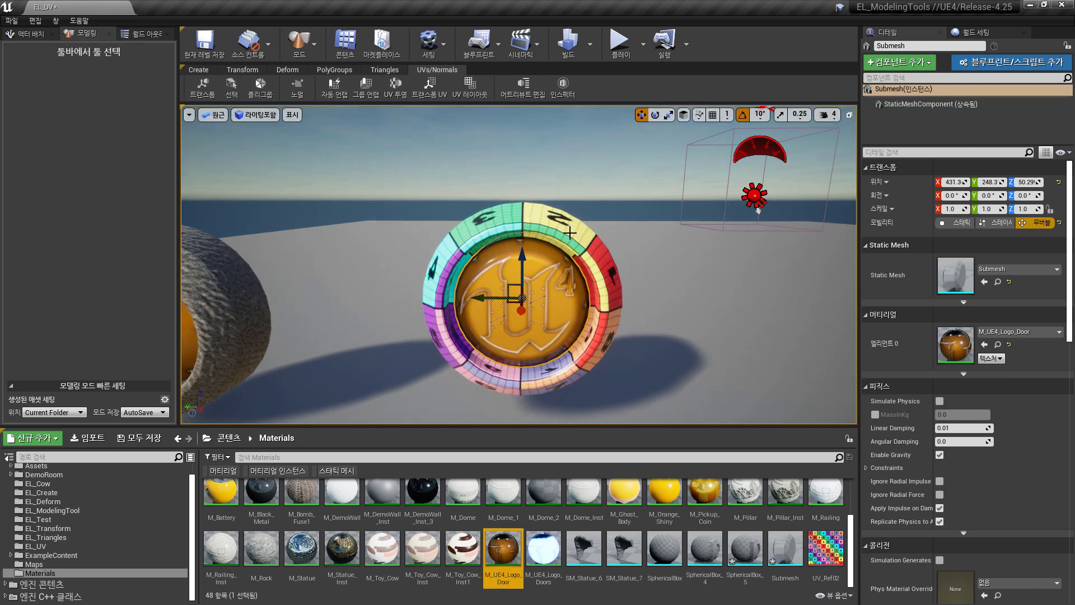
Shift and scale the outer ring's UV island so the checker pattern repeats in smaller tiles, and accept the edit.
click(570, 232)
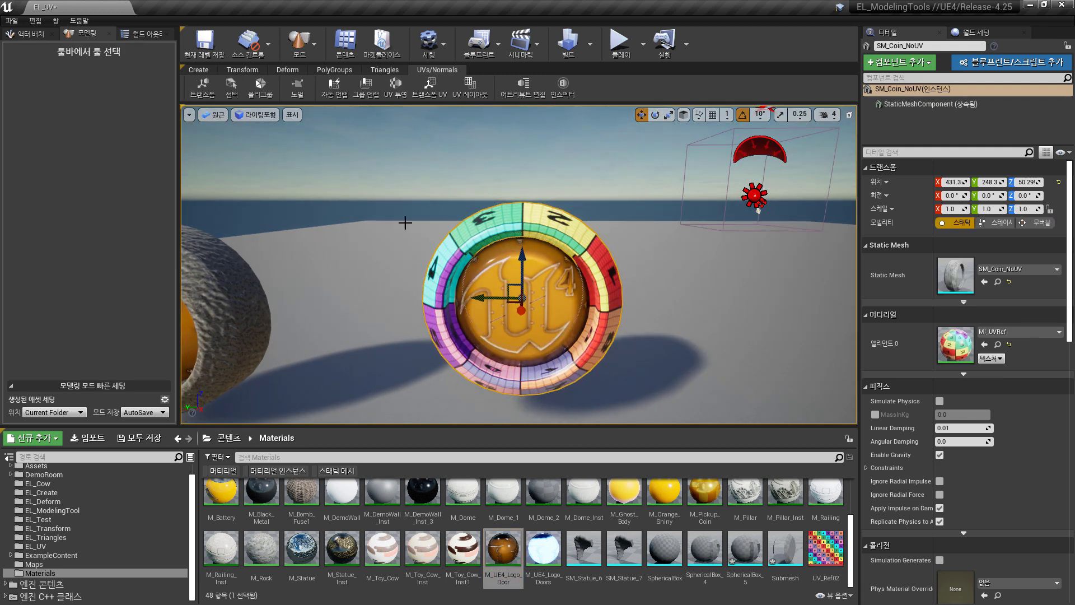
click(430, 87)
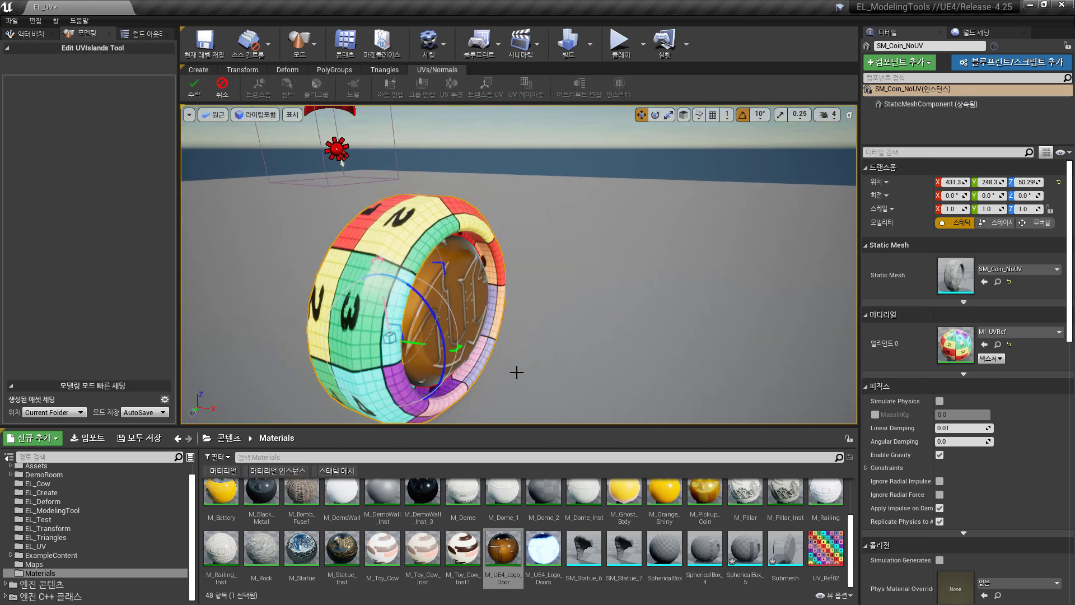
drag(513, 372, 562, 389)
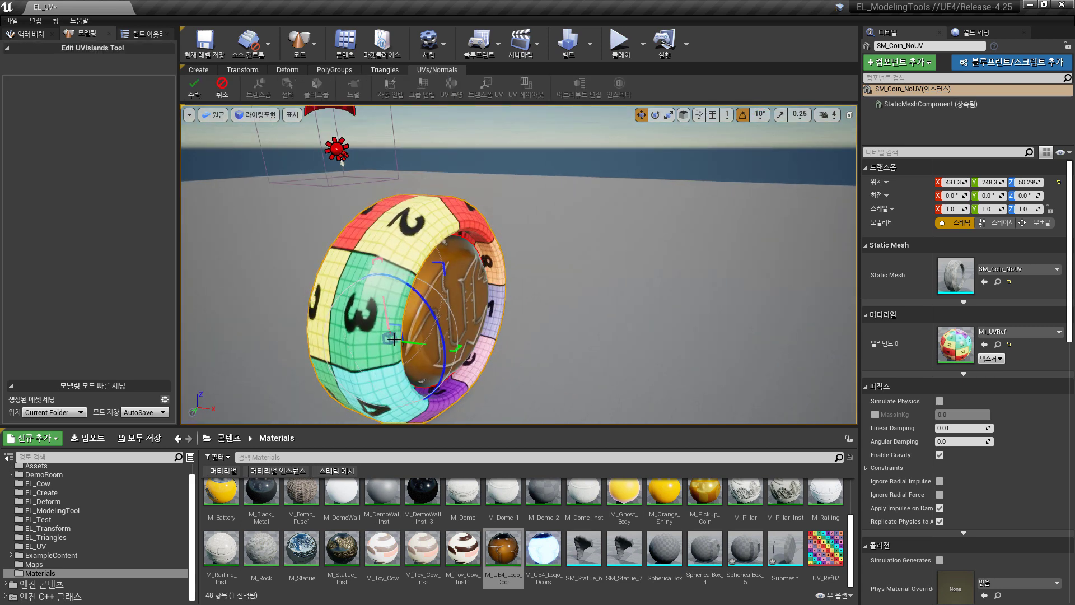
drag(393, 339, 203, 253)
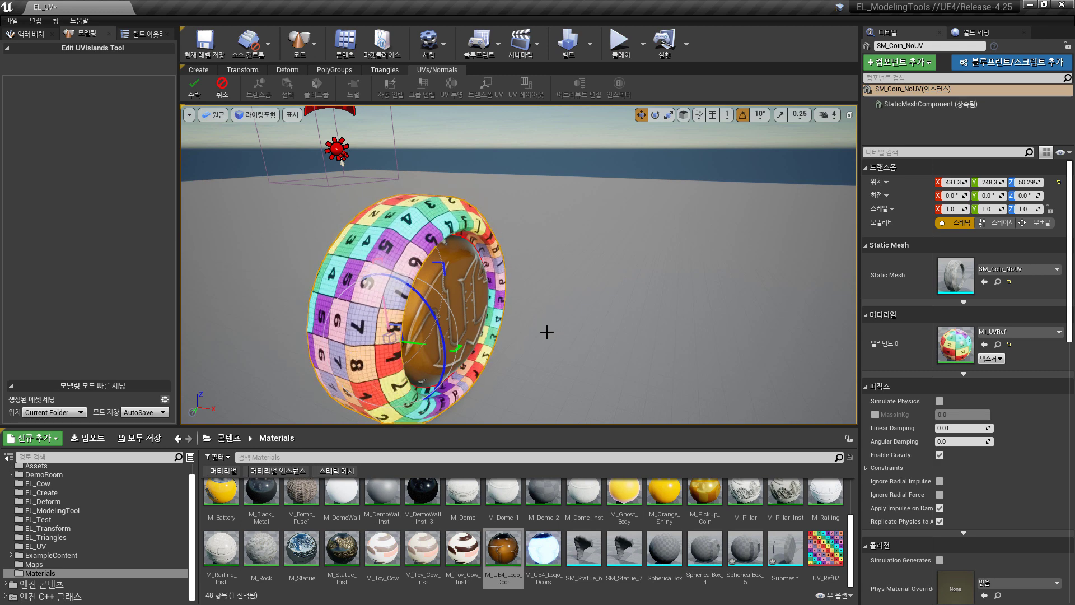
alt+drag(547, 331, 645, 350)
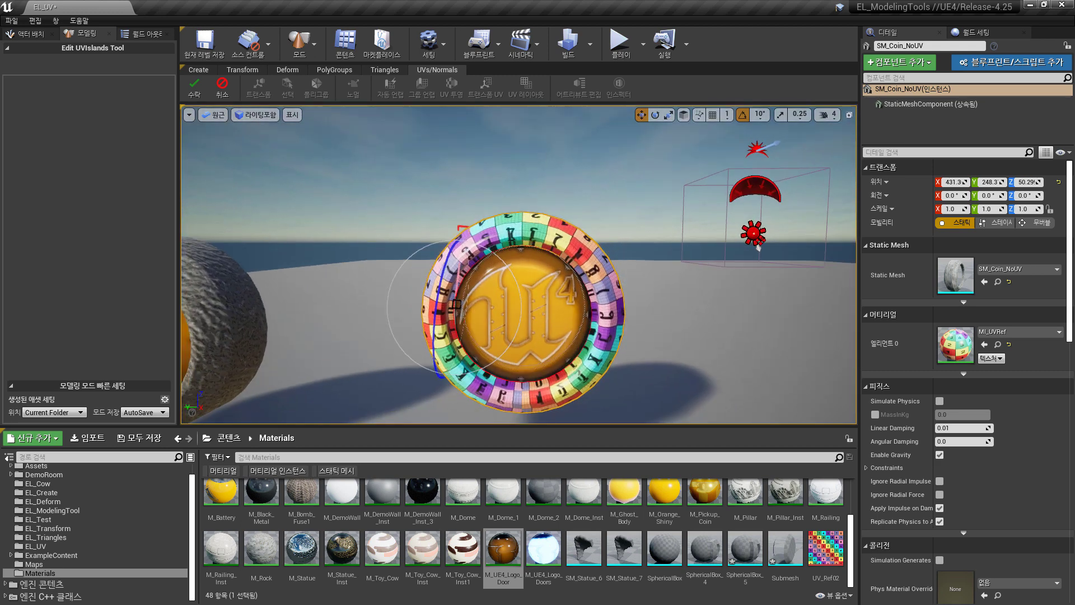
click(196, 91)
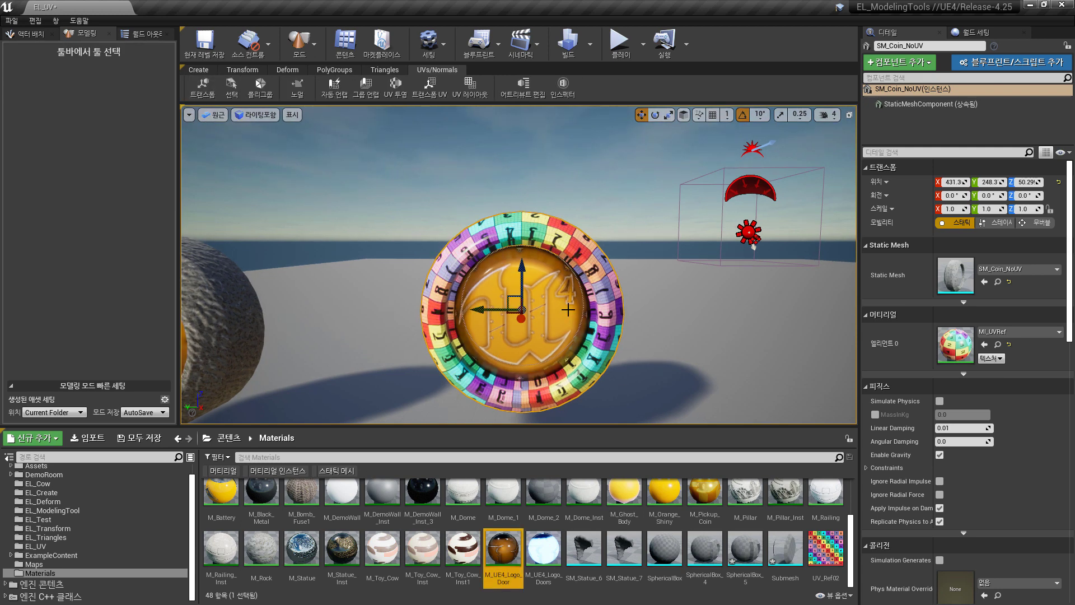
Select the coin's outer ring and centre together and combine them into one mesh, deleting the source actors.
click(597, 274)
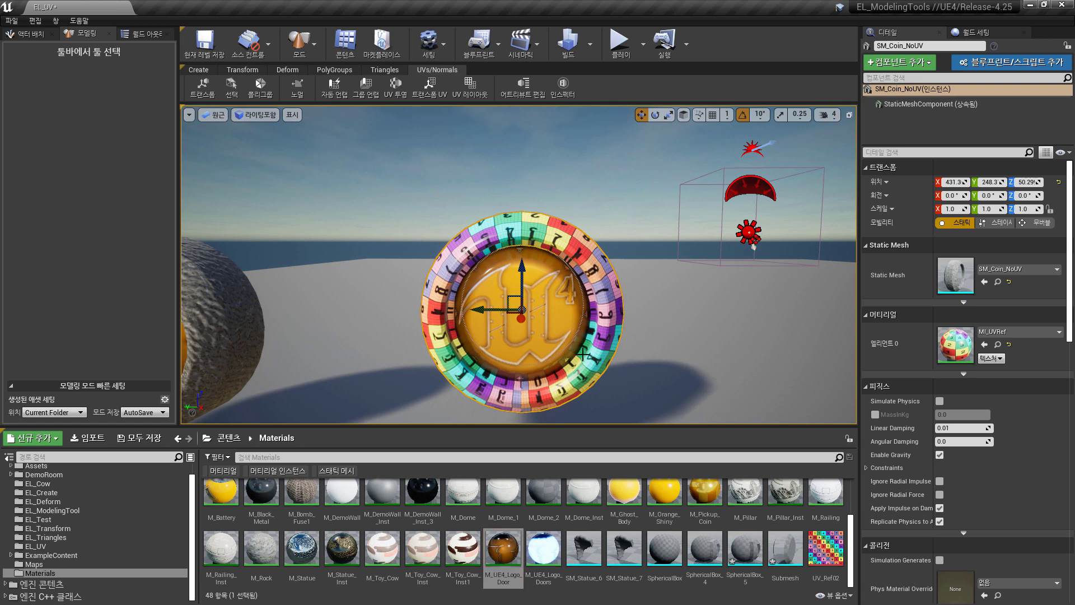
ctrl+click(558, 324)
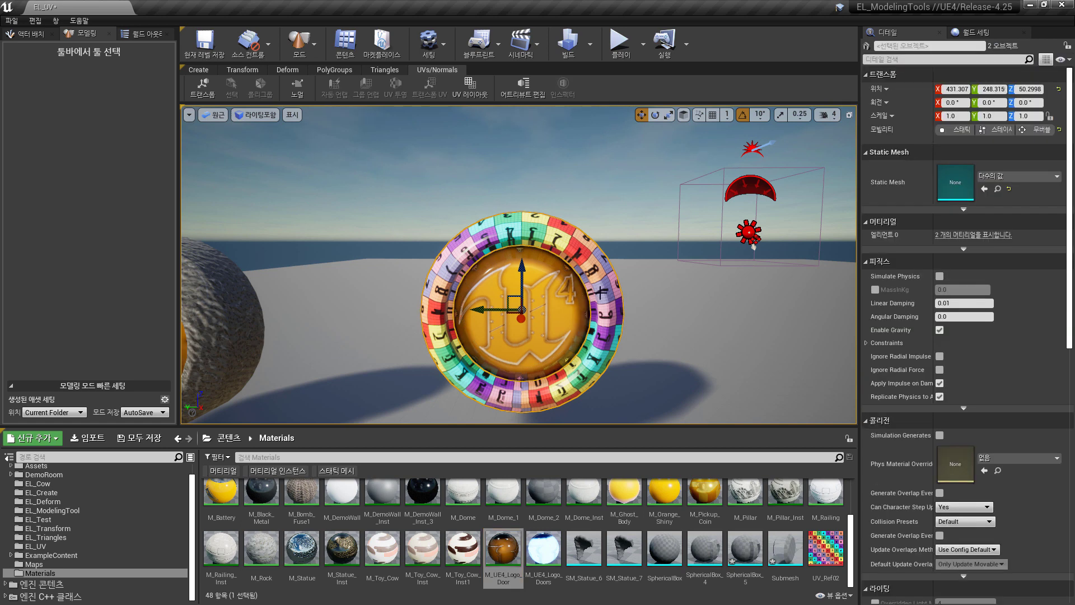
click(242, 70)
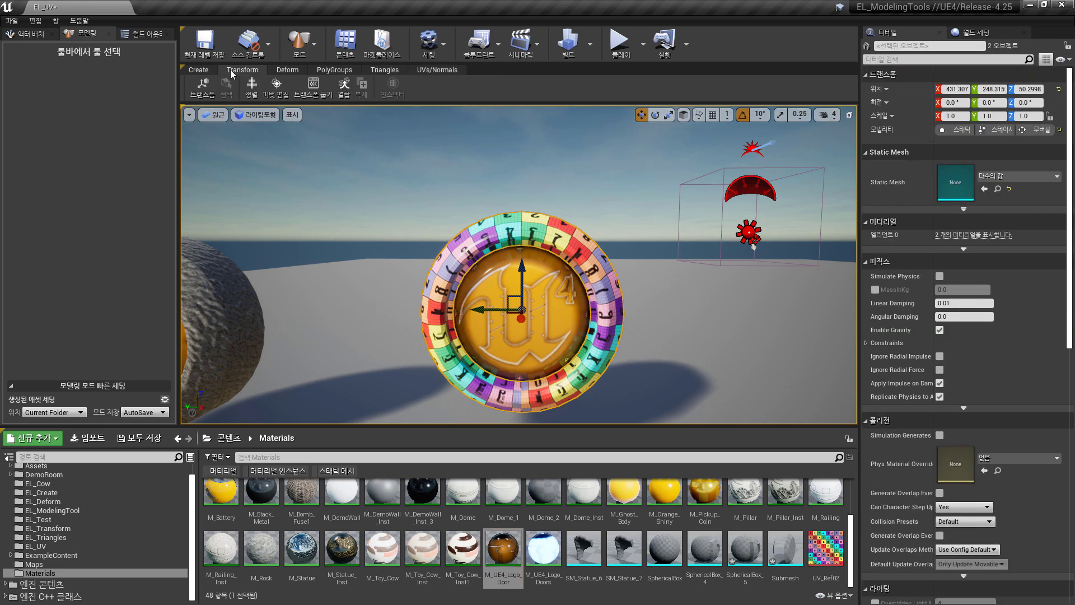
click(344, 87)
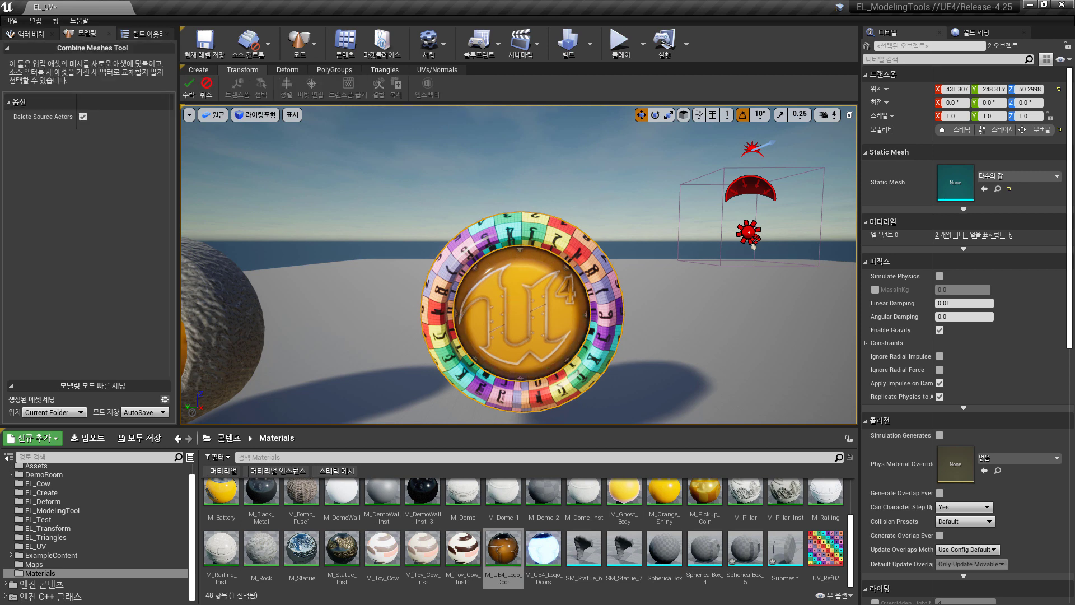
alt+drag(522, 312, 513, 308)
click(507, 314)
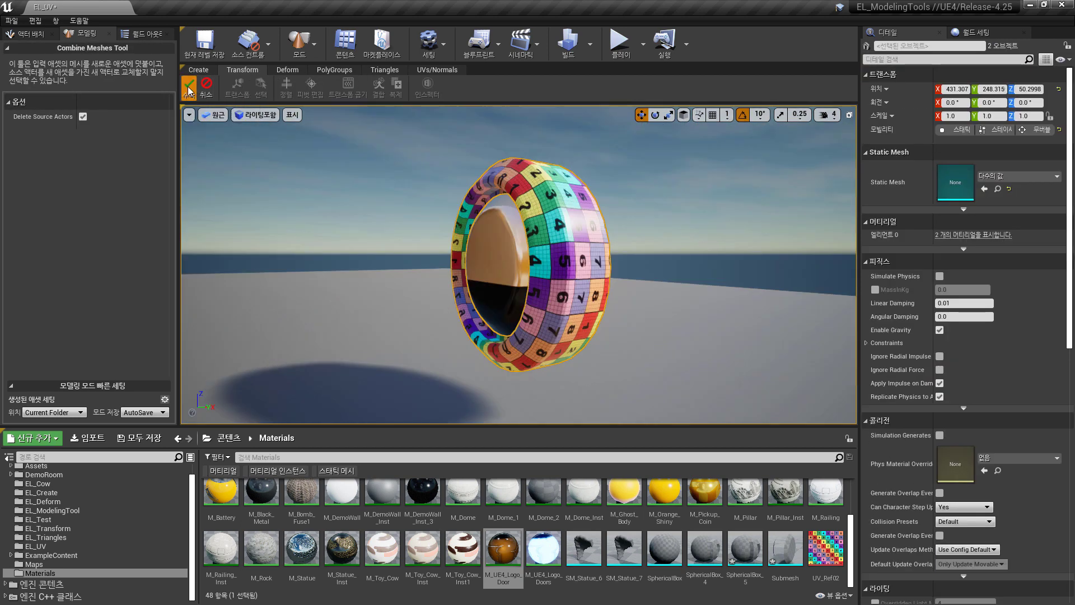
click(189, 91)
alt+drag(521, 250, 593, 244)
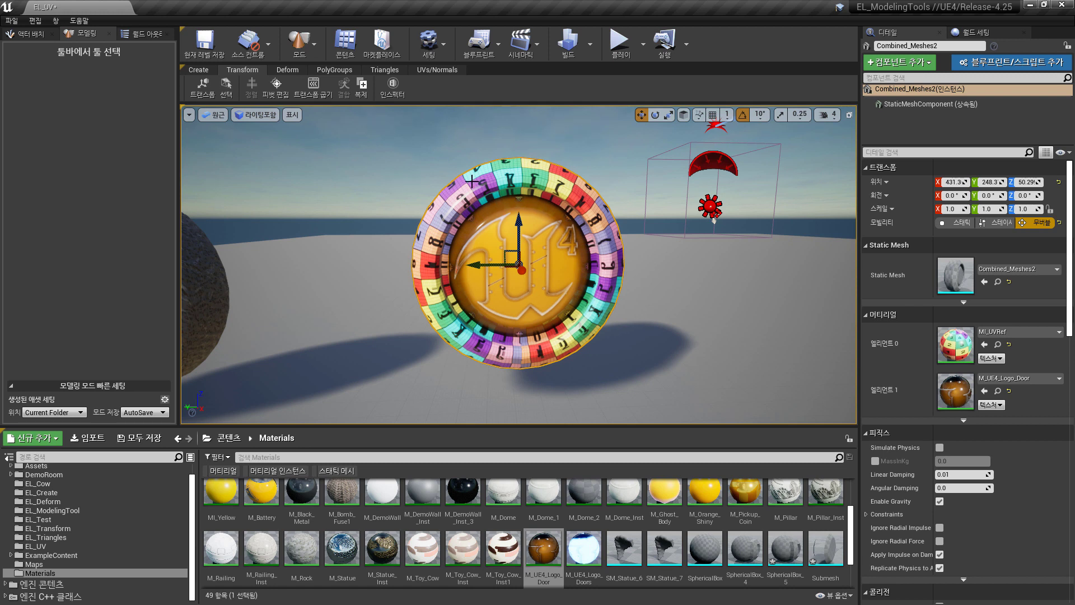
Weld the combined coin's mesh edges with a Tolerance of 0.01 and accept the result.
click(385, 69)
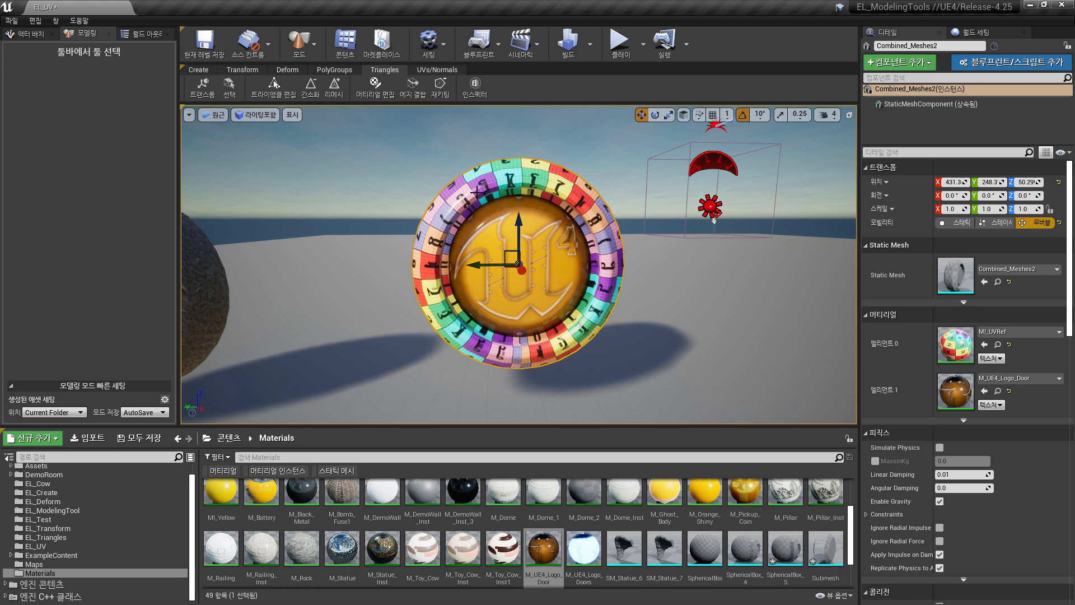
click(412, 83)
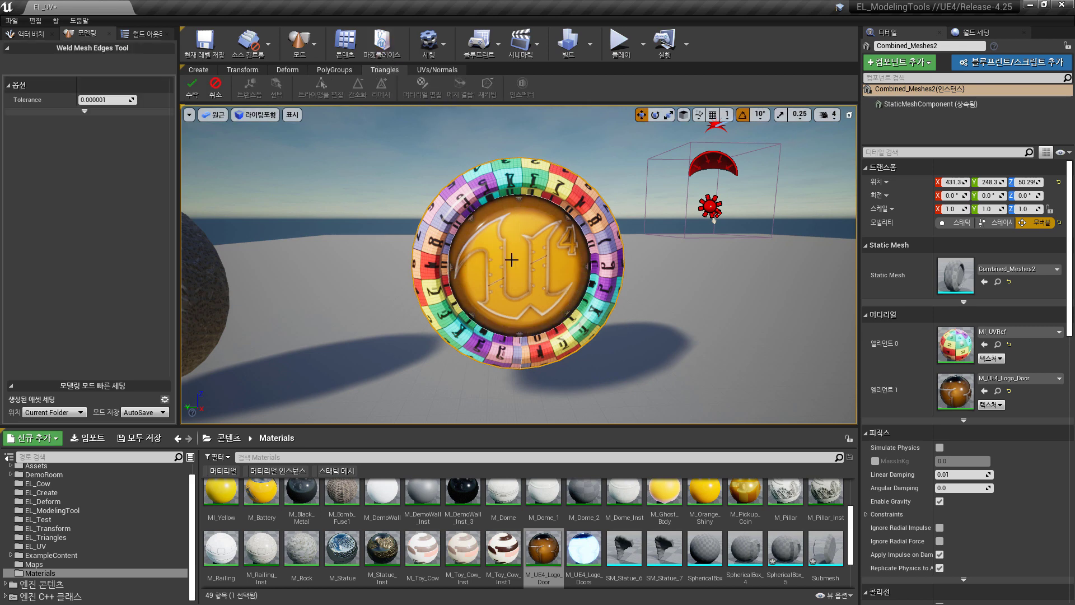
right_drag(531, 295, 531, 303)
text(0.01)
key(Return)
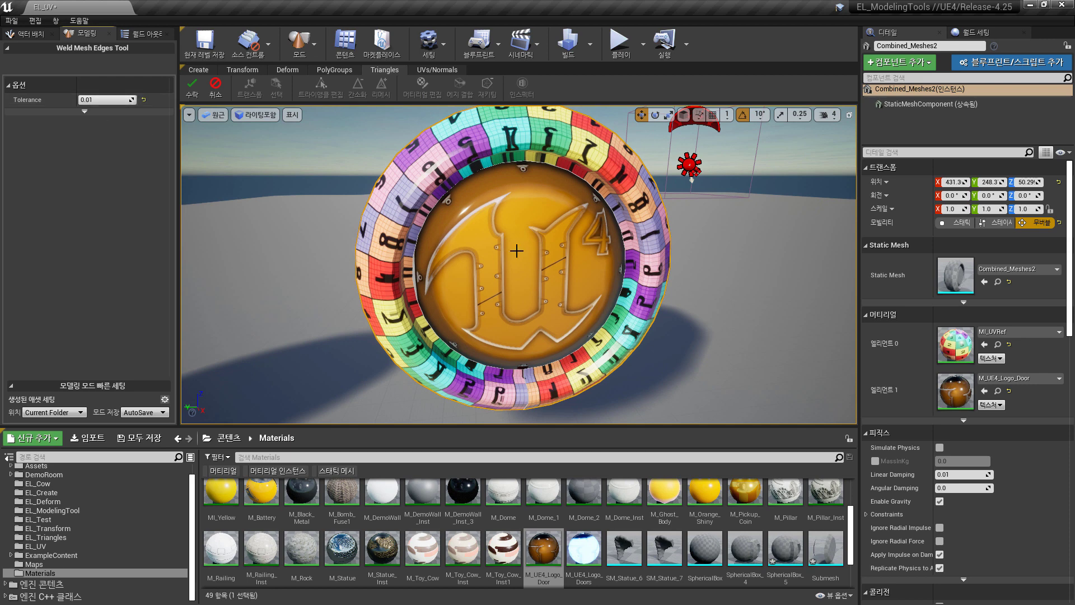
click(192, 87)
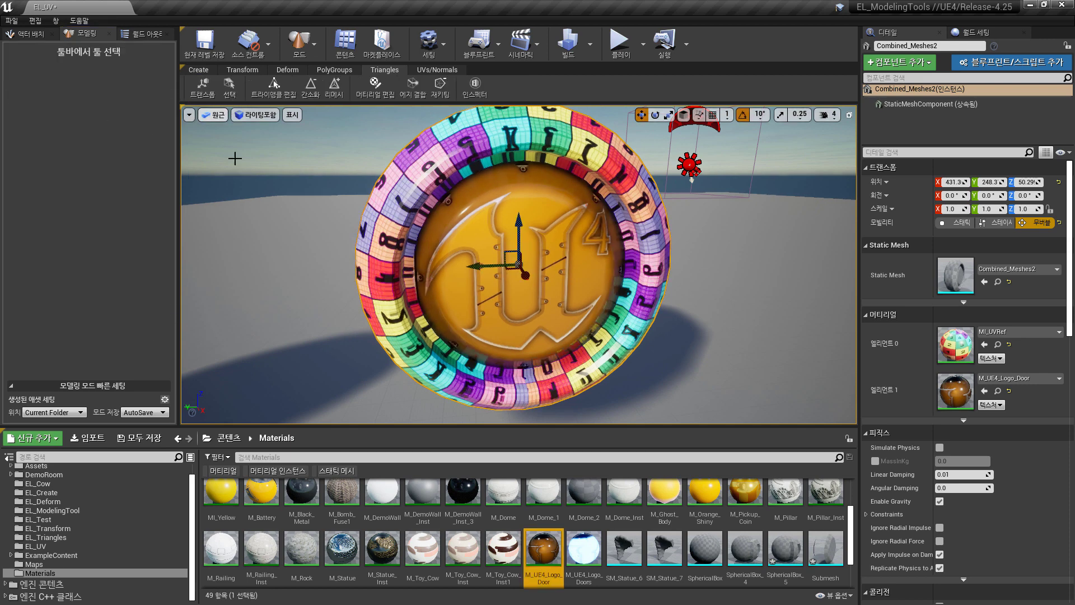
Assign the M_Rock material to Element 0 of the combined coin, covering its outer ring.
right_drag(543, 386, 542, 374)
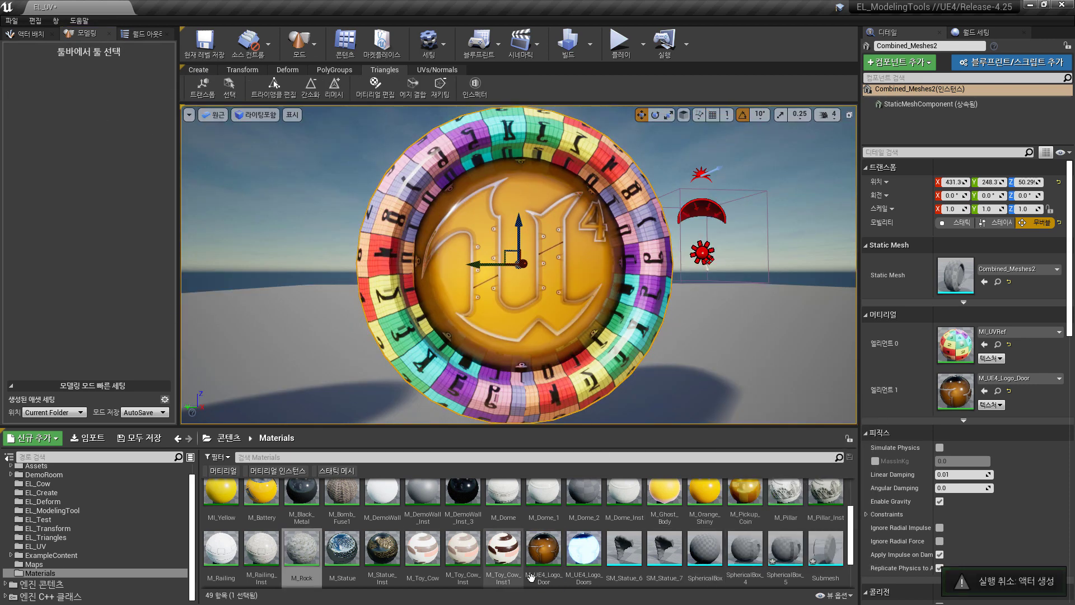
scroll(314, 560, up, 1)
drag(297, 565, 956, 343)
alt+drag(727, 359, 656, 368)
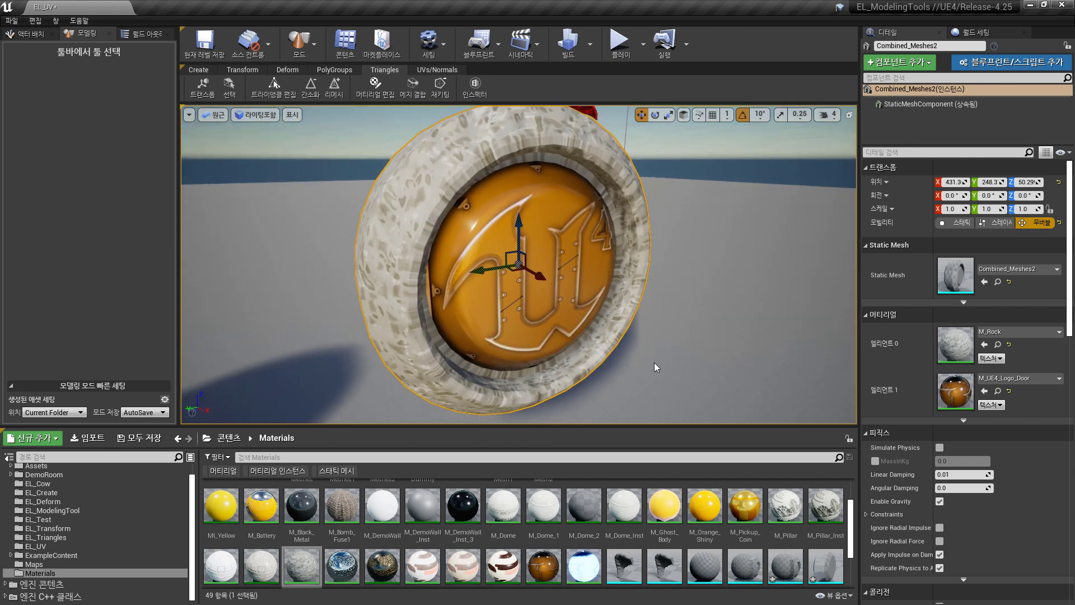
Scale the rock ring's UV island on the combined coin for a finer texture, and accept the edit.
click(437, 70)
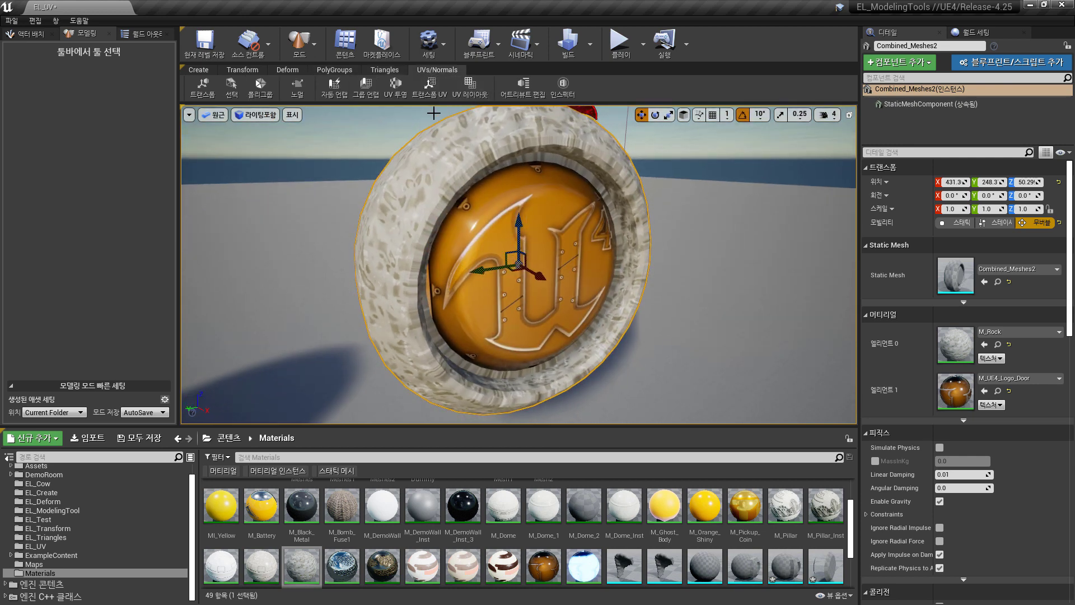
click(430, 85)
click(409, 198)
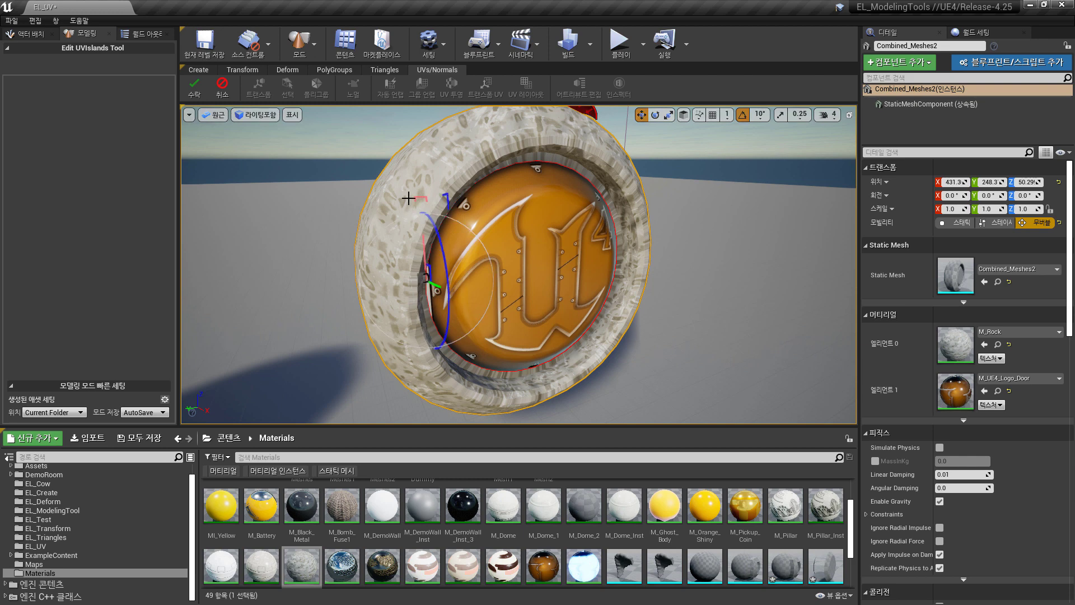
alt+drag(620, 391, 566, 350)
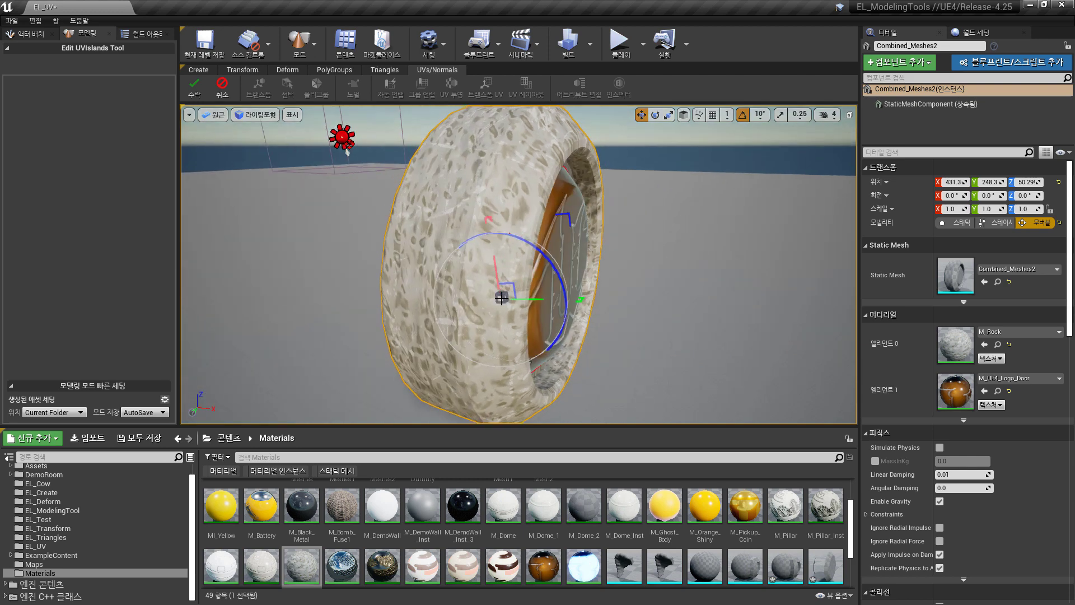
drag(503, 297, 302, 257)
alt+drag(704, 365, 252, 125)
click(195, 88)
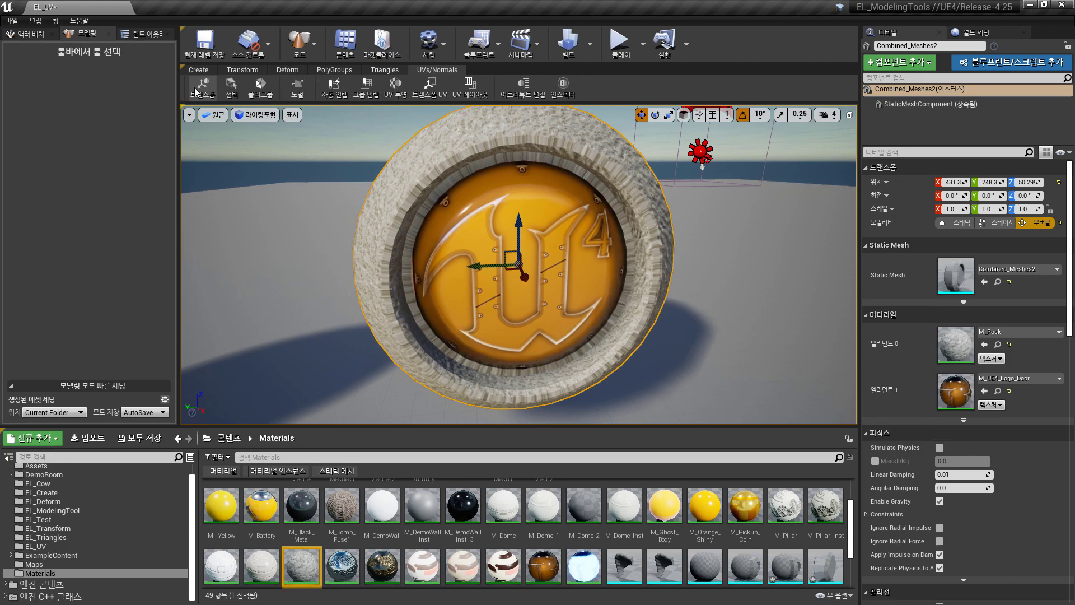